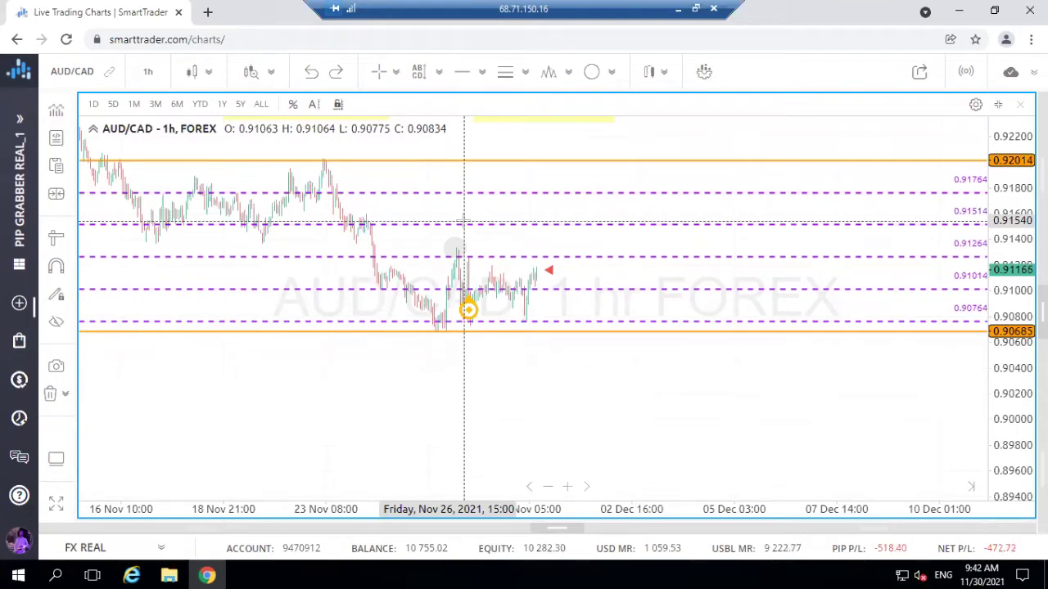
# Step: Bring the yellow notes above the AUD/CAD hourly chart into view and inspect the details of the closed buy trade
pyautogui.moveTo(484, 151); pyautogui.dragTo(488, 225)
pyautogui.click(330, 187)
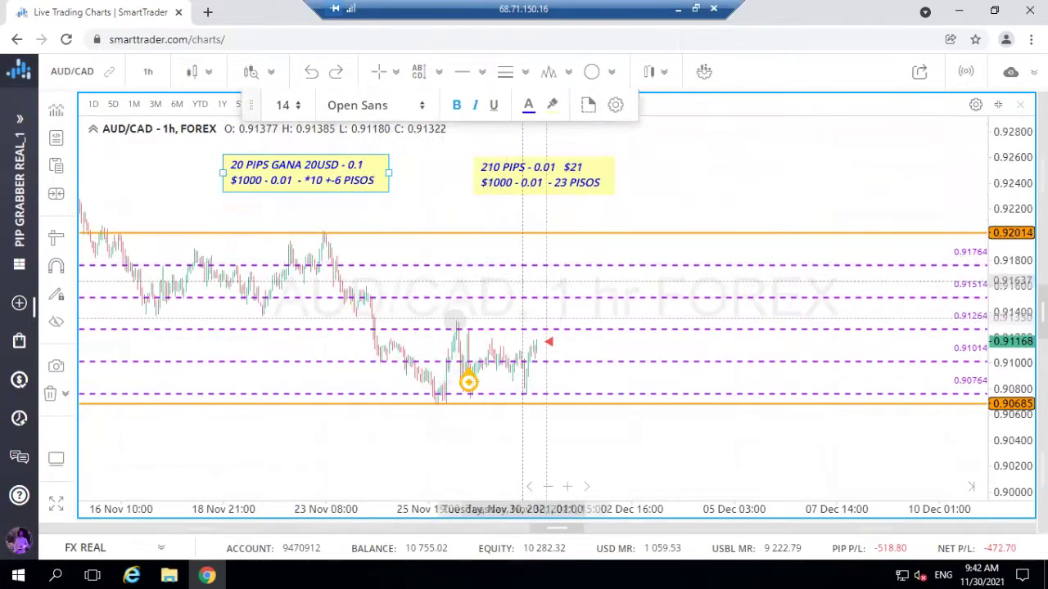
pyautogui.moveTo(457, 378)
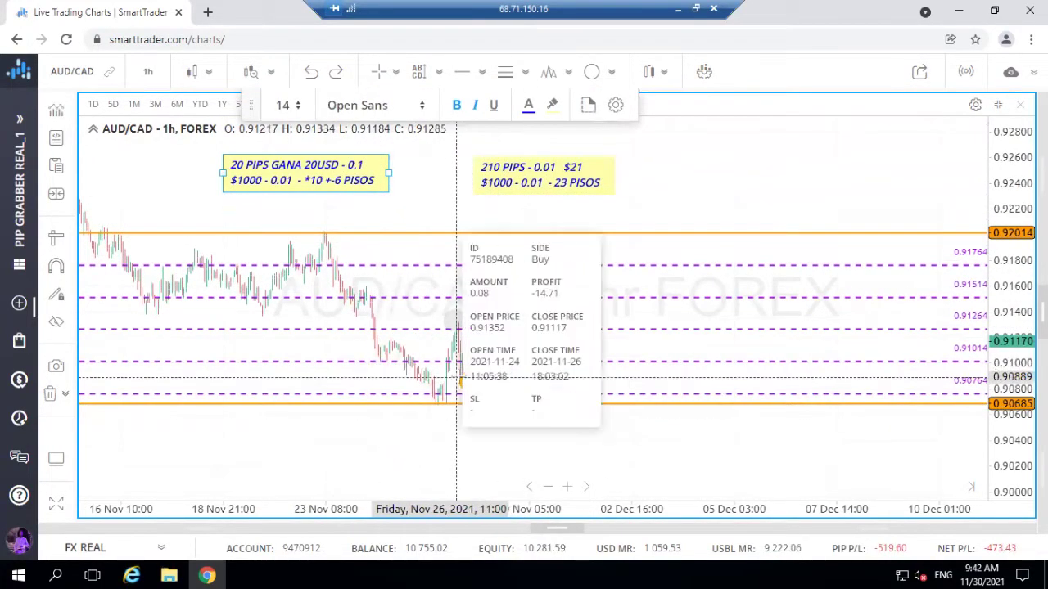
pyautogui.click(446, 420)
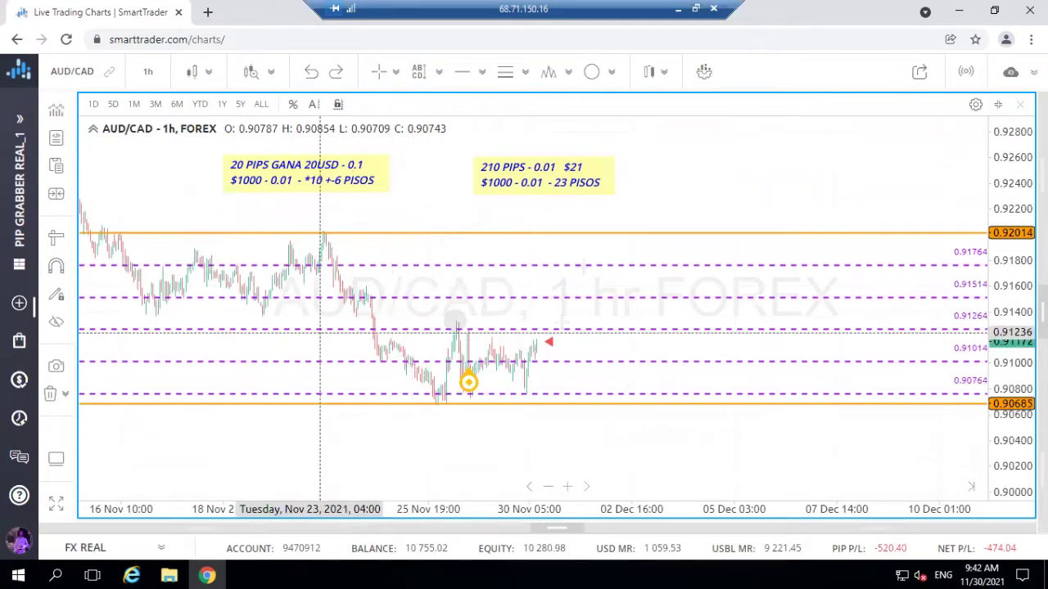
# Step: Switch to the BITACORA MATRIX REAL spreadsheet and check November's losses at 5 re-entries in the RESULTADOS X MES sheet
pyautogui.click(678, 9)
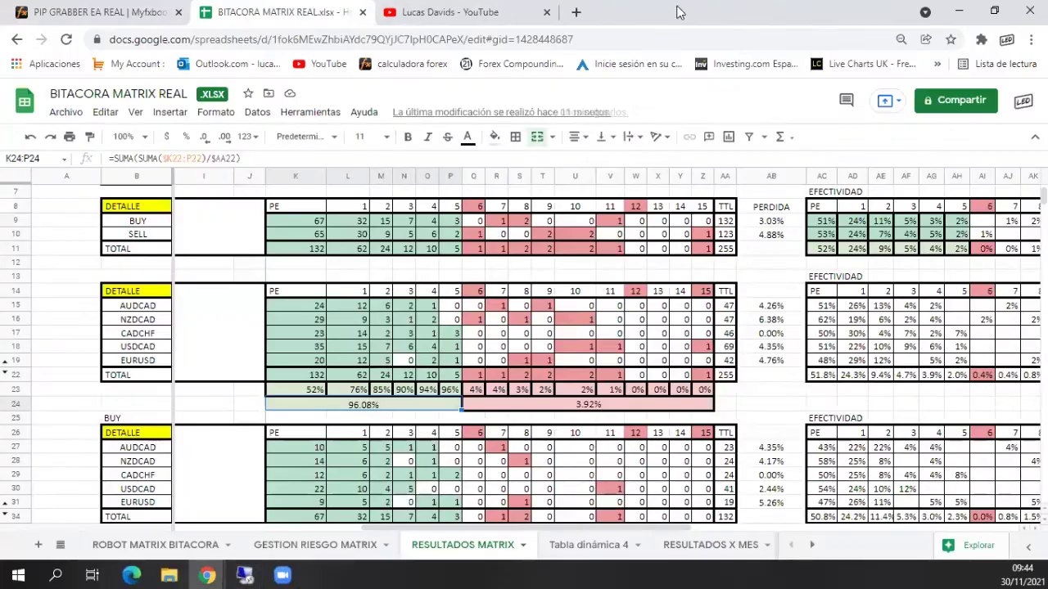
pyautogui.click(717, 544)
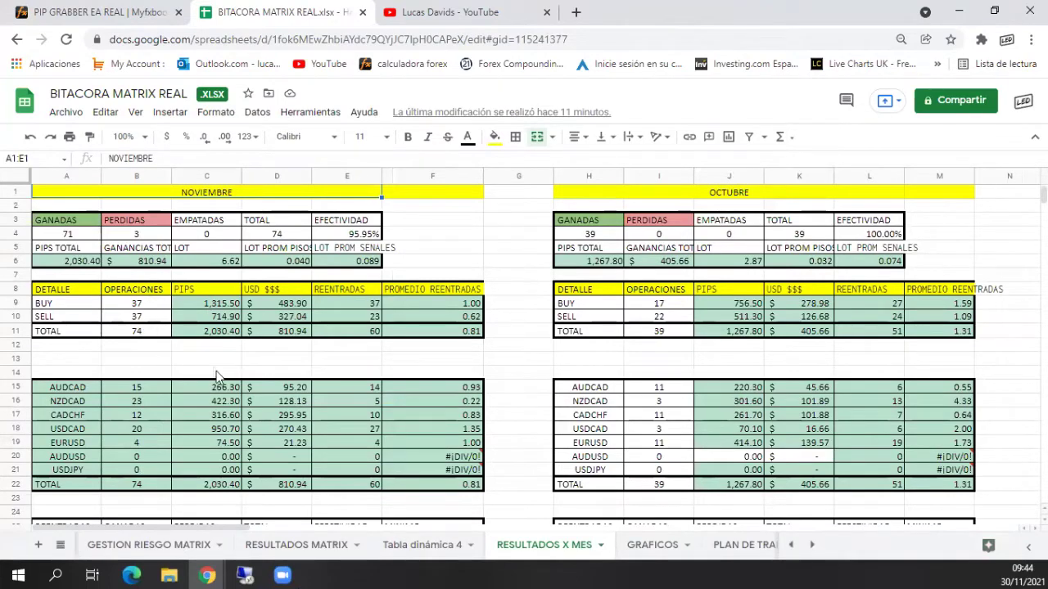
pyautogui.scroll(-2, 218, 376)
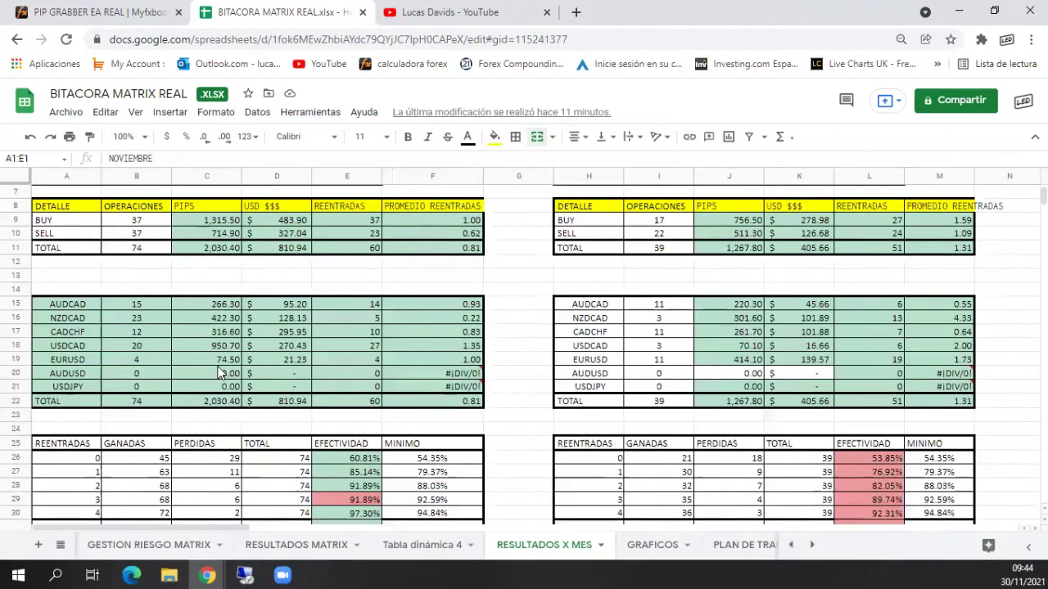
pyautogui.scroll(-4, 218, 373)
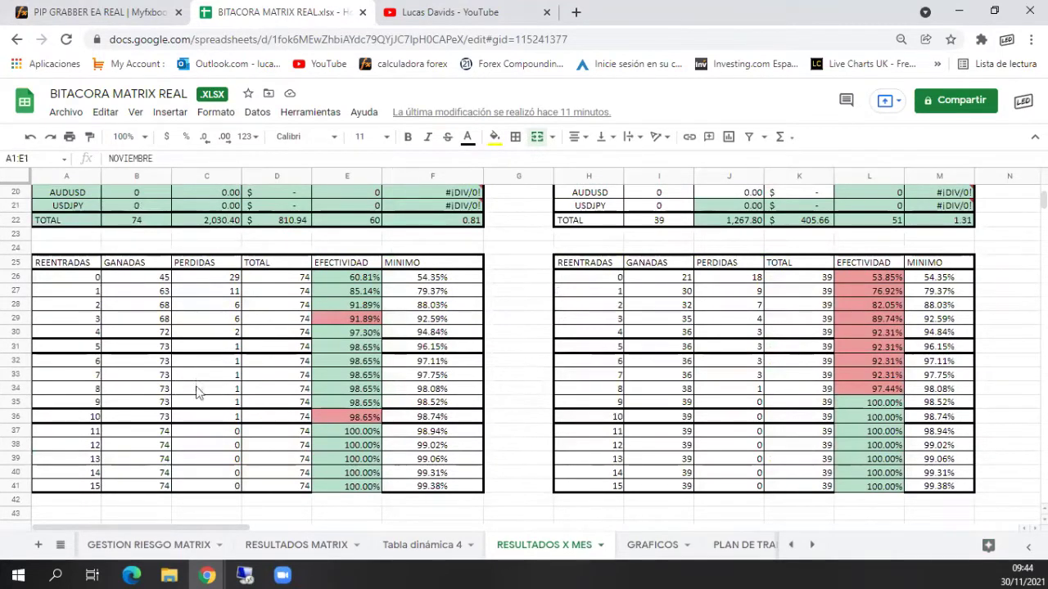
pyautogui.click(211, 352)
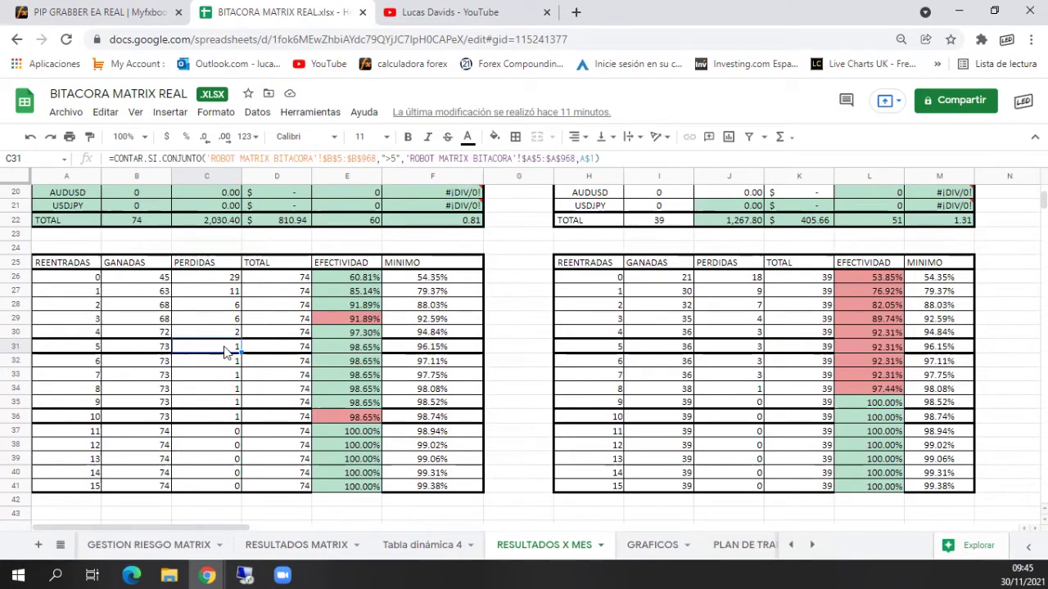
# Step: Check the PERDIDAS value at 5 re-entries in the October table and the two monthly tables after it, cells J31 to X31
pyautogui.moveTo(214, 527); pyautogui.dragTo(301, 528)
pyautogui.click(408, 347)
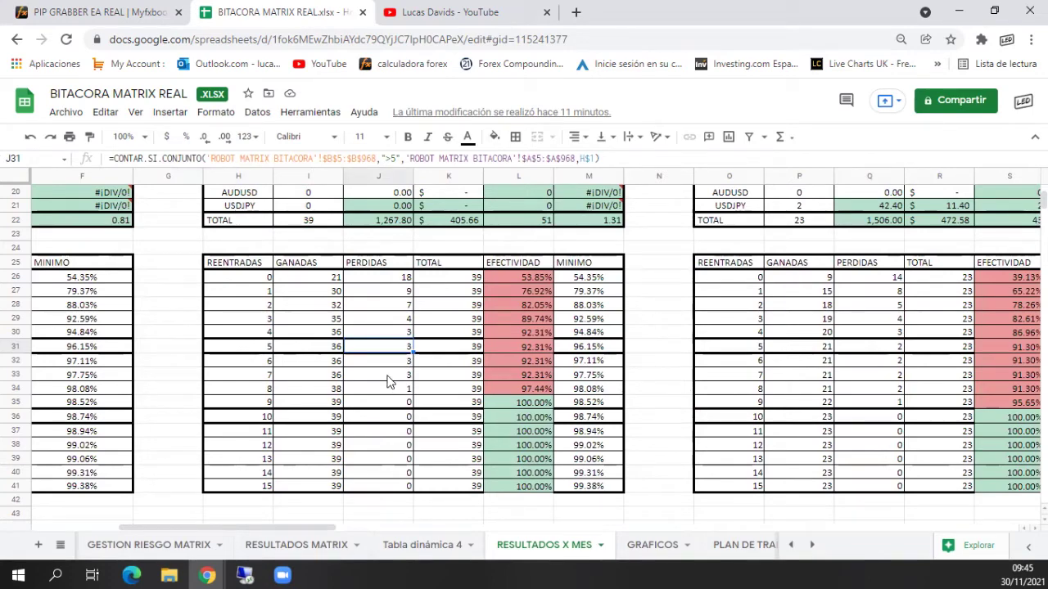
pyautogui.moveTo(303, 531); pyautogui.dragTo(368, 533)
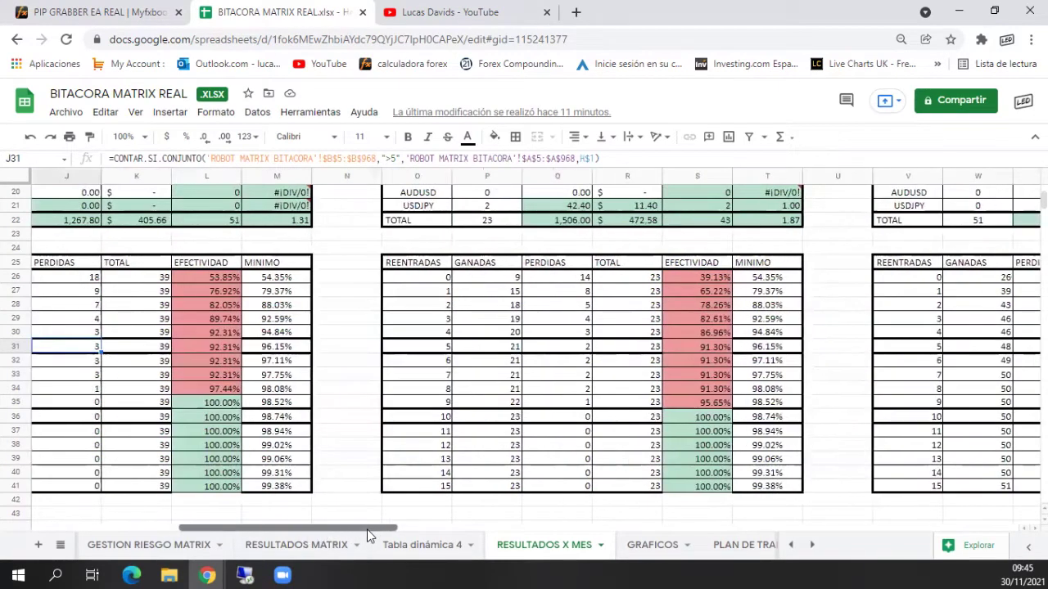
pyautogui.click(578, 349)
pyautogui.moveTo(271, 527); pyautogui.dragTo(399, 528)
pyautogui.click(448, 350)
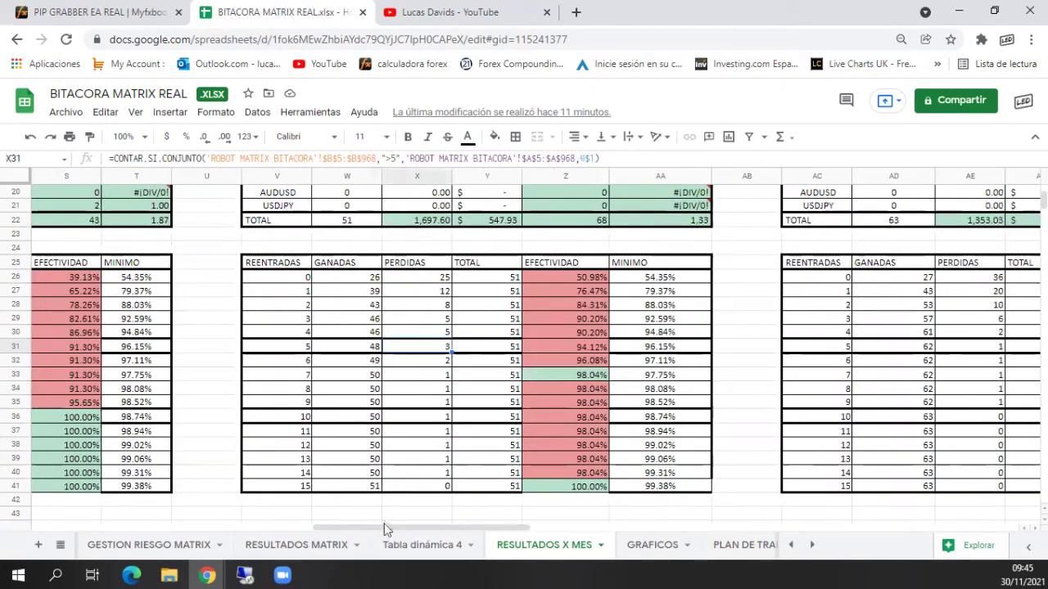
# Step: Compare losses at 5 and 6 re-entries in column X, check AE31 and AL31, and return to the November table
pyautogui.click(447, 364)
pyautogui.click(447, 349)
pyautogui.click(447, 363)
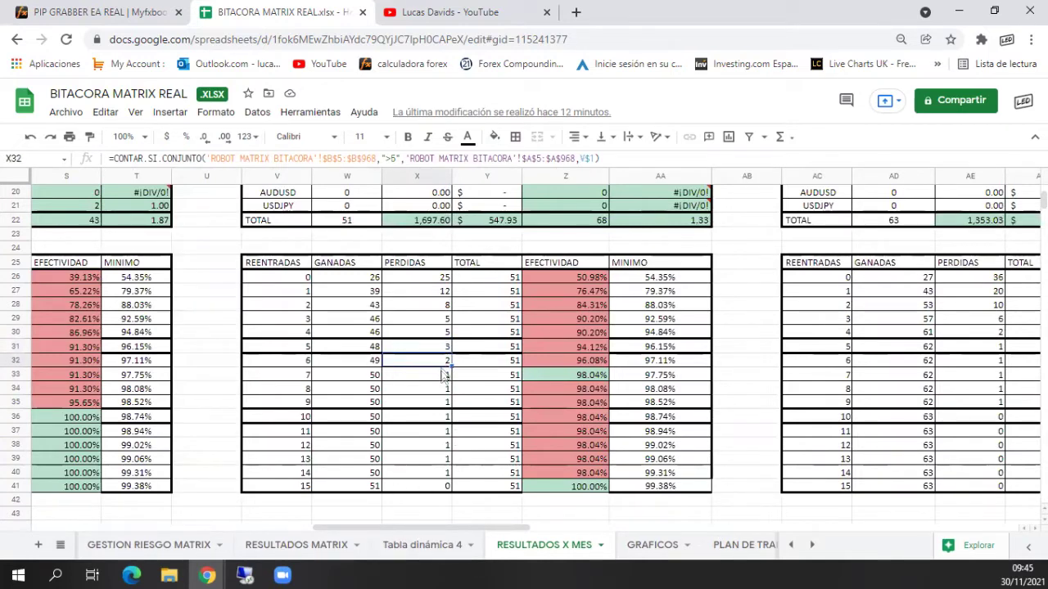
pyautogui.moveTo(385, 528); pyautogui.dragTo(512, 530)
pyautogui.click(407, 351)
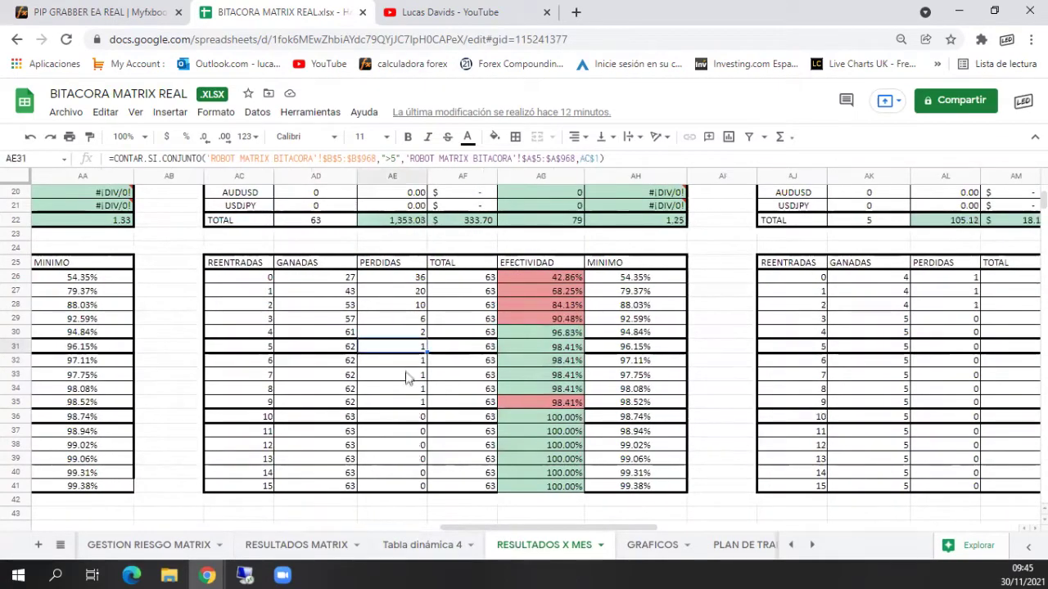
pyautogui.moveTo(448, 530); pyautogui.dragTo(517, 526)
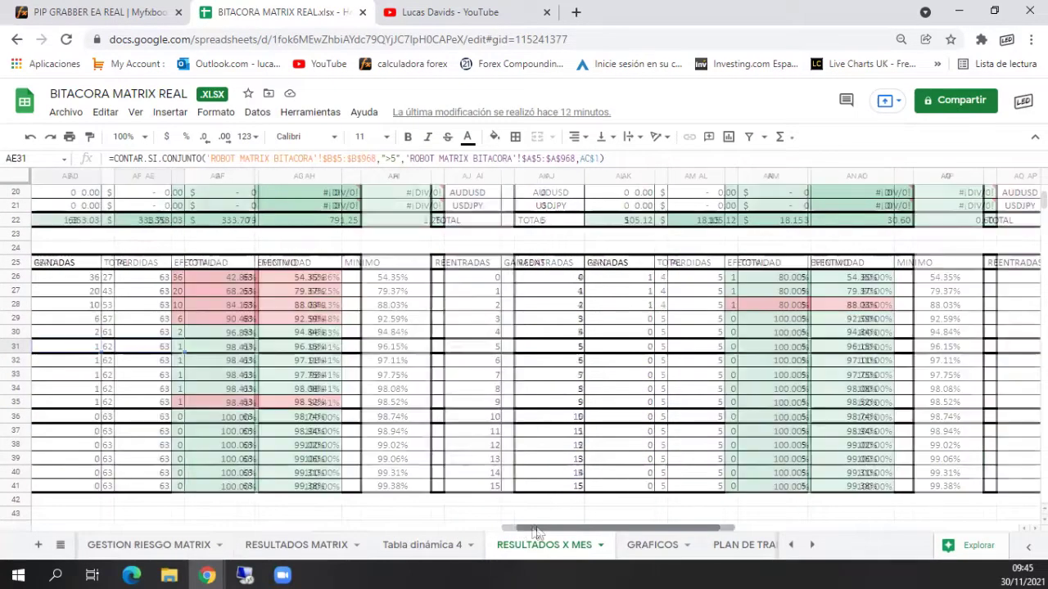
pyautogui.click(646, 350)
pyautogui.moveTo(577, 528); pyautogui.dragTo(77, 529)
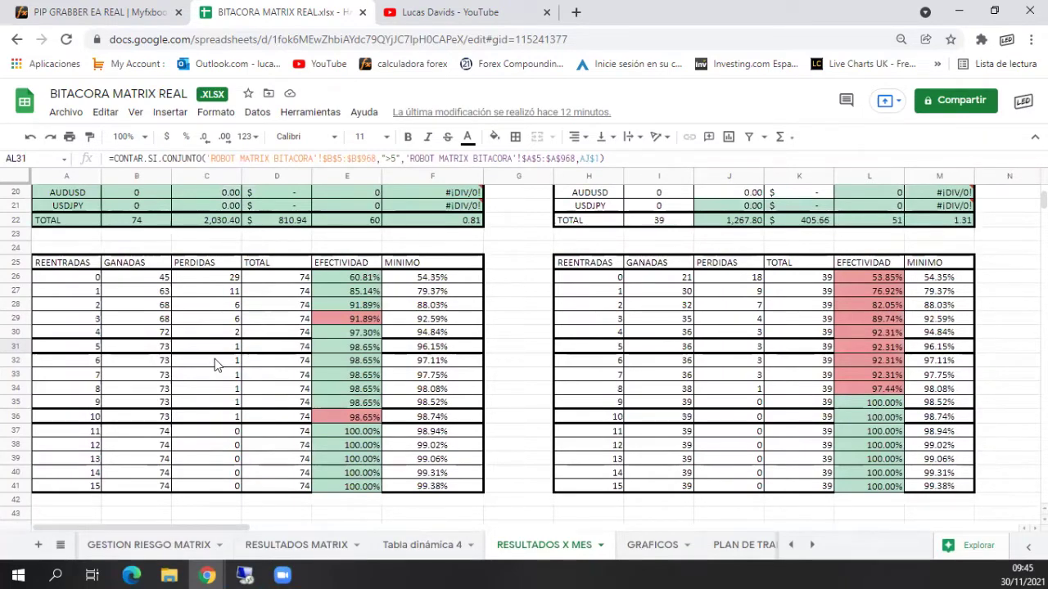
# Step: Examine the re-entries summary in the RESULTADOS MATRIX sheet, covering wins, losses, pips and effectiveness for levels 0 to 15
pyautogui.click(287, 544)
pyautogui.scroll(-1, 450, 348)
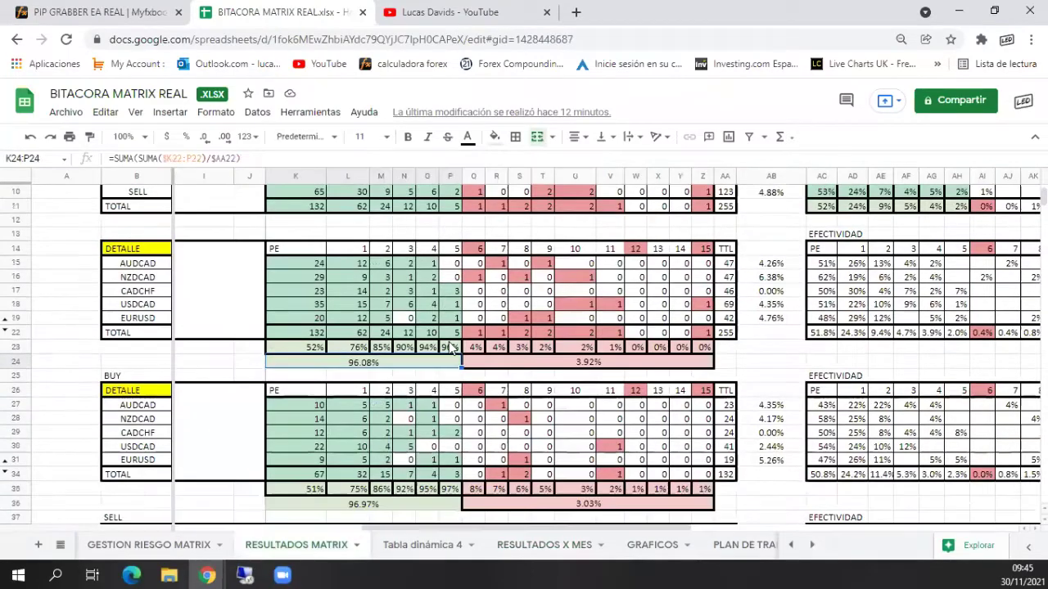
pyautogui.scroll(-8, 332, 400)
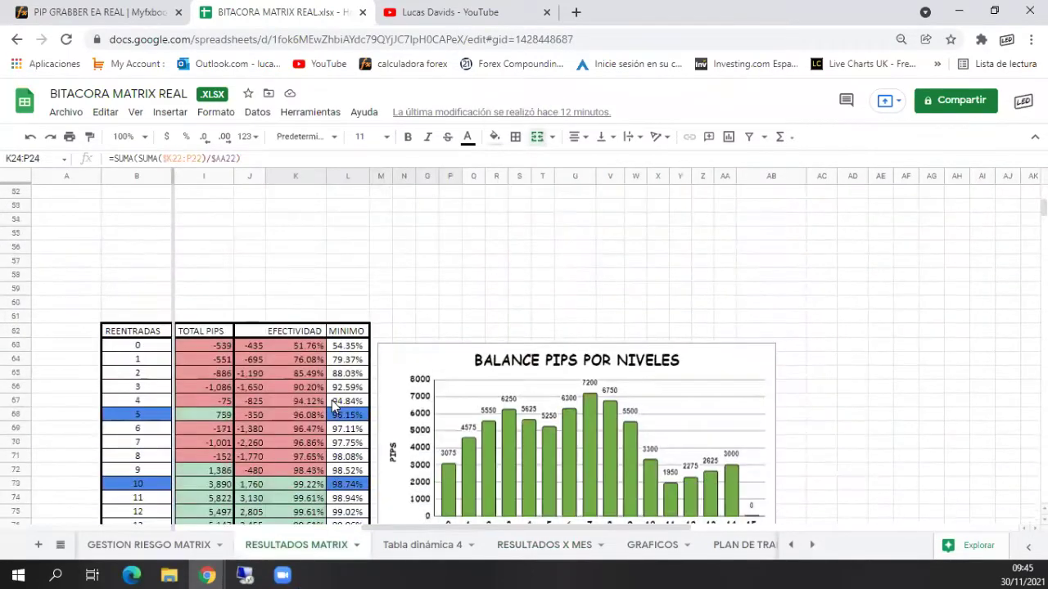
pyautogui.scroll(-2, 331, 400)
pyautogui.scroll(3, 334, 404)
pyautogui.moveTo(398, 524); pyautogui.dragTo(221, 528)
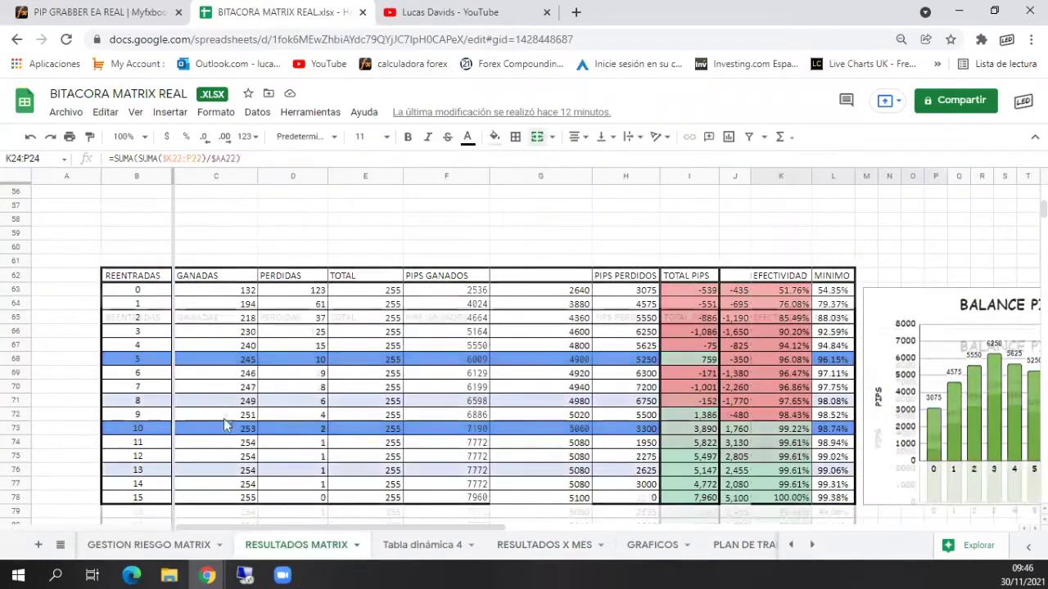
pyautogui.scroll(5, 246, 417)
pyautogui.scroll(-8, 344, 423)
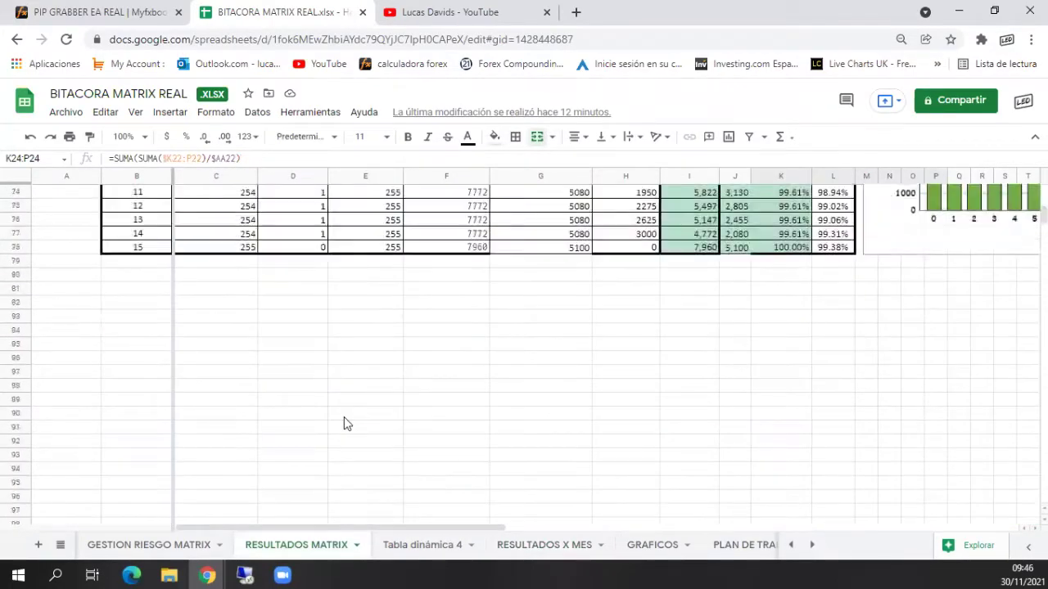
pyautogui.scroll(6, 344, 424)
# Step: Review the OPERACIONES MANUALES percentage tables in RESULTADOS MATRIX, including the overall, per-pair, BUY and SELL breakdowns
pyautogui.moveTo(327, 528); pyautogui.dragTo(773, 523)
pyautogui.scroll(6, 632, 368)
pyautogui.scroll(5, 627, 366)
pyautogui.scroll(-5, 614, 374)
pyautogui.scroll(4, 614, 376)
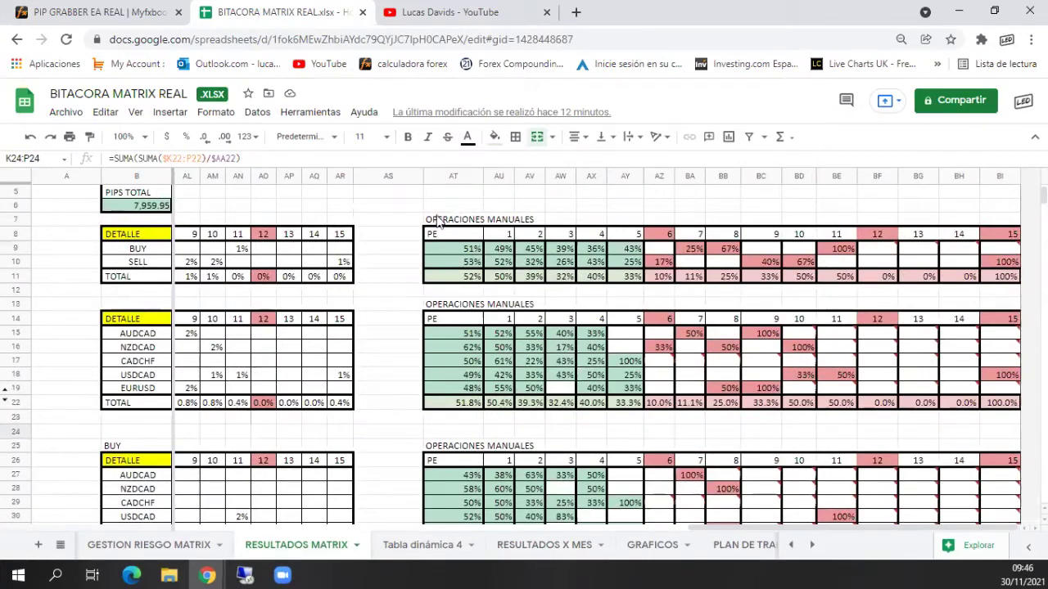
pyautogui.click(440, 221)
pyautogui.click(459, 306)
pyautogui.scroll(-1, 454, 398)
pyautogui.click(455, 406)
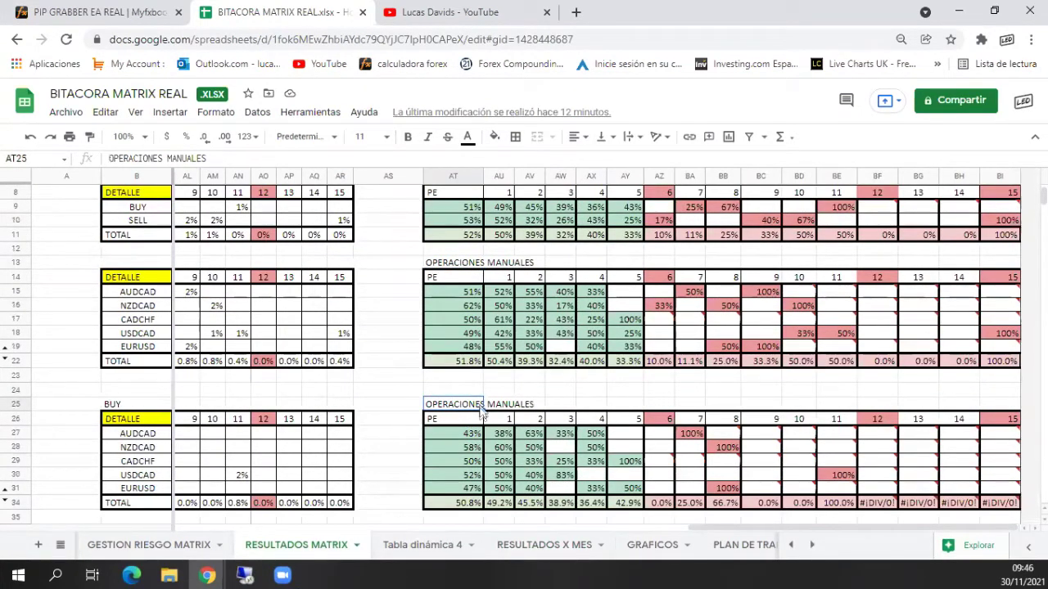
pyautogui.scroll(-6, 491, 411)
pyautogui.click(455, 319)
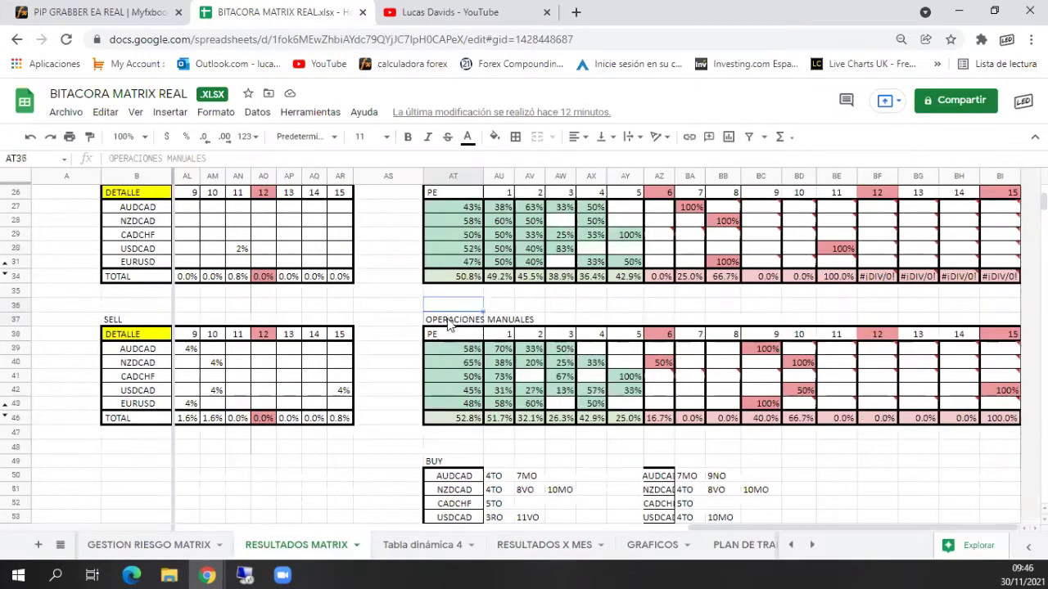
# Step: Highlight the currency pairs of the BUY detail table, and look over the entry-level lists below the manual operations tables
pyautogui.scroll(1, 336, 326)
pyautogui.moveTo(129, 250); pyautogui.dragTo(135, 306)
pyautogui.click(110, 222)
pyautogui.scroll(-5, 233, 328)
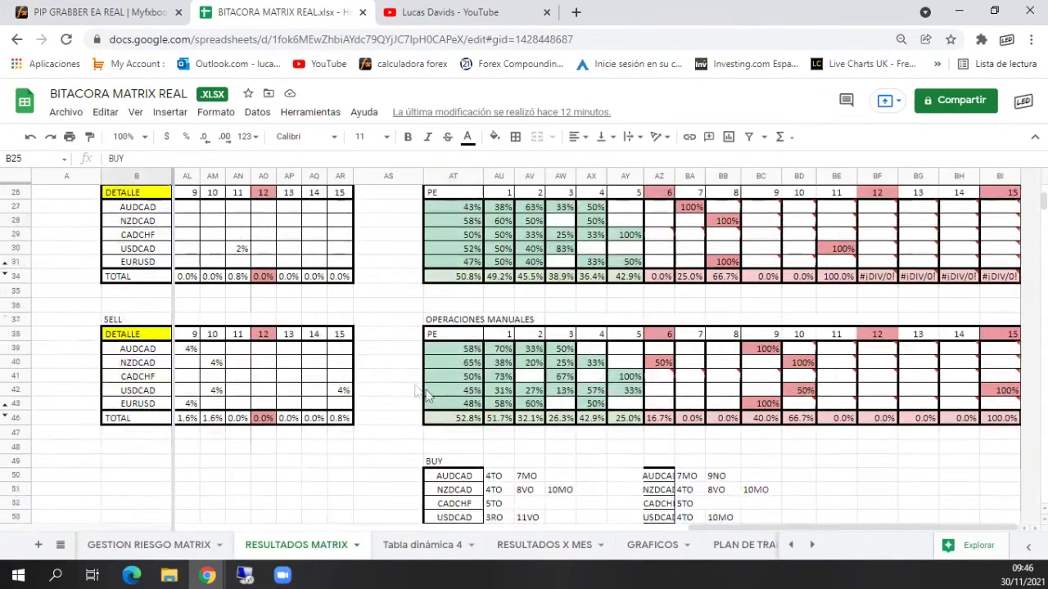
pyautogui.moveTo(452, 334); pyautogui.dragTo(761, 487)
pyautogui.click(891, 432)
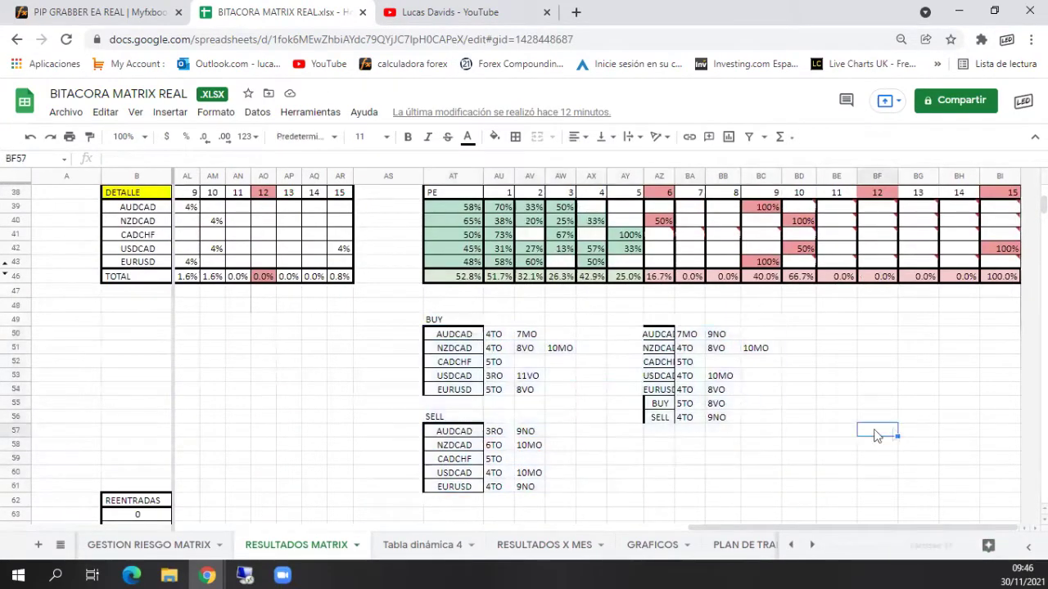
# Step: Highlight the BUY and SELL entry-level lists and the adjacent combined list in columns AT to BD for review
pyautogui.moveTo(442, 334); pyautogui.dragTo(802, 497)
pyautogui.click(801, 495)
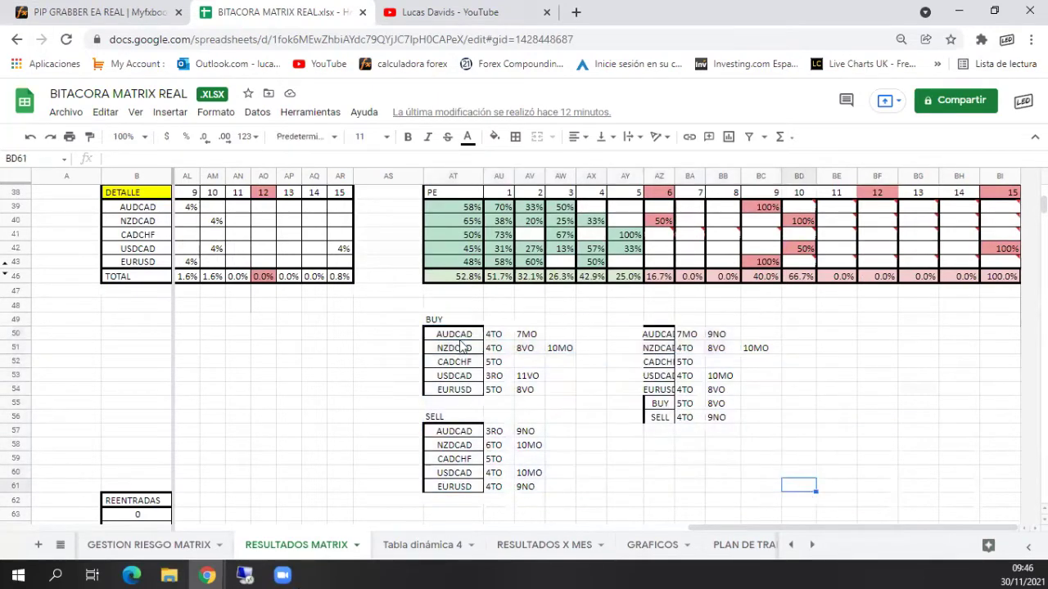
pyautogui.moveTo(442, 333); pyautogui.dragTo(772, 445)
pyautogui.click(761, 443)
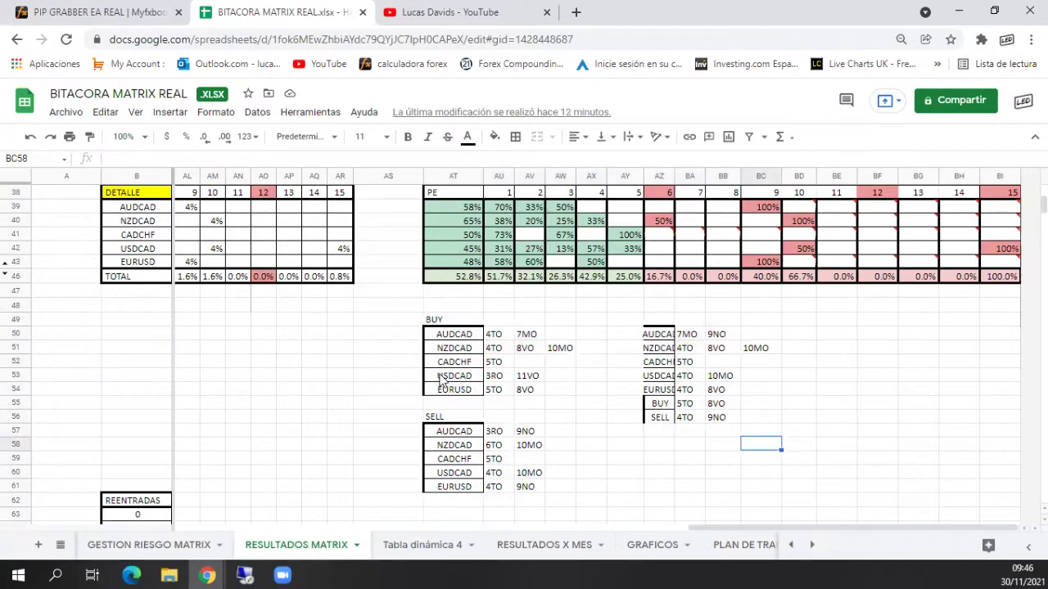
pyautogui.moveTo(434, 322); pyautogui.dragTo(779, 455)
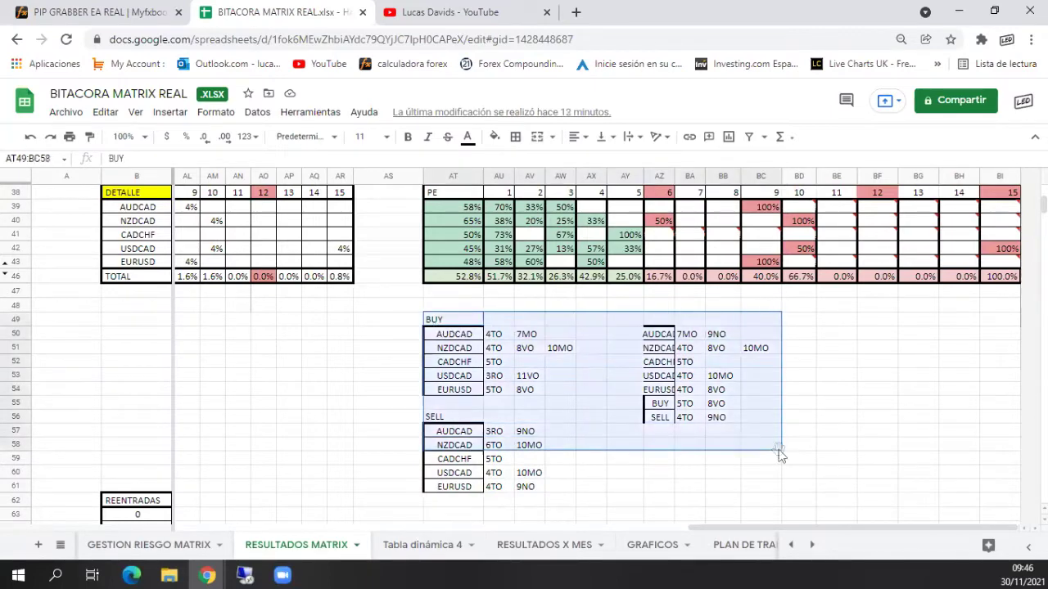
pyautogui.click(427, 326)
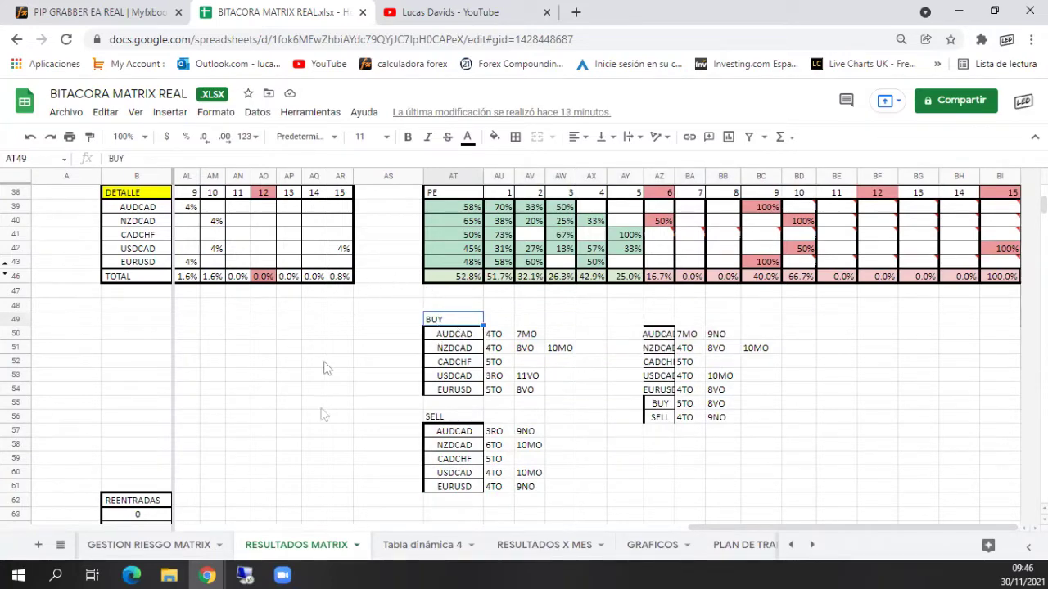
pyautogui.moveTo(435, 326); pyautogui.dragTo(790, 490)
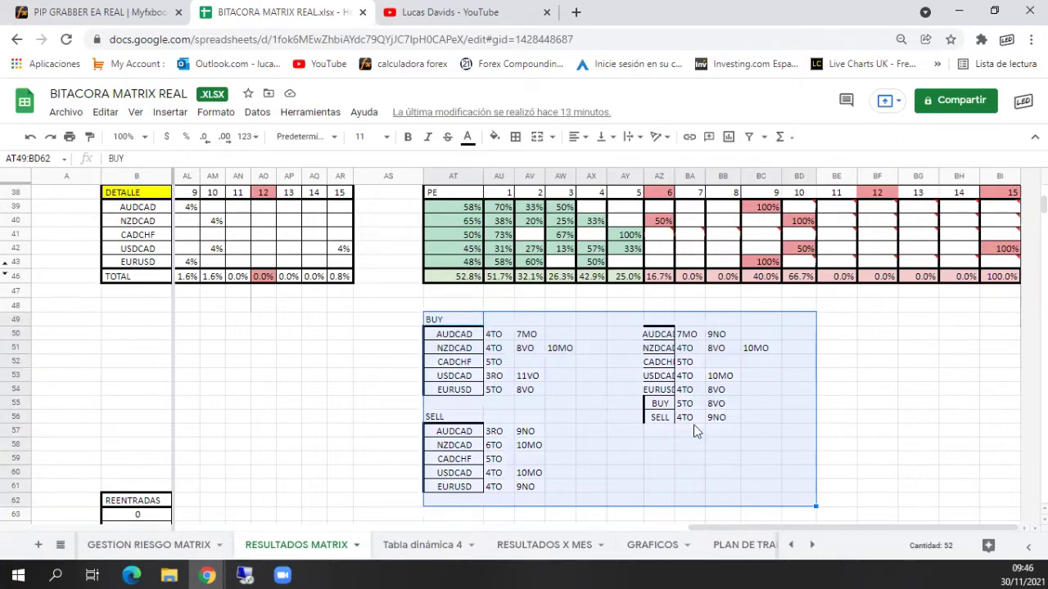
pyautogui.click(473, 355)
pyautogui.moveTo(442, 320); pyautogui.dragTo(792, 509)
pyautogui.click(350, 474)
# Step: Check the AUD/CAD chart in SmartTrader, and return to the spreadsheet to select AUDCAD in the combined entry-level list, cell AZ50
pyautogui.click(248, 574)
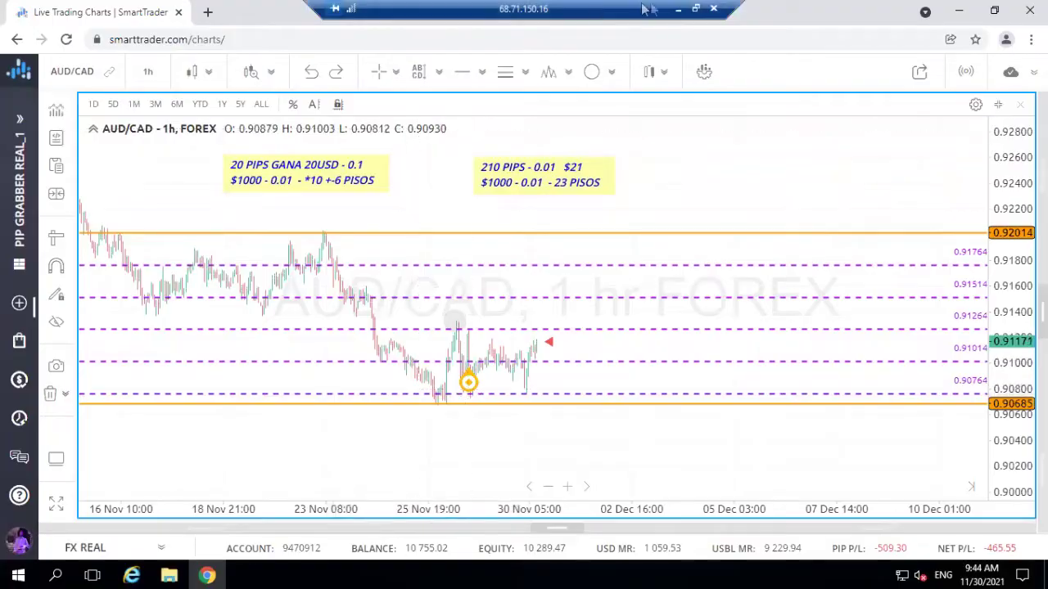
pyautogui.click(678, 9)
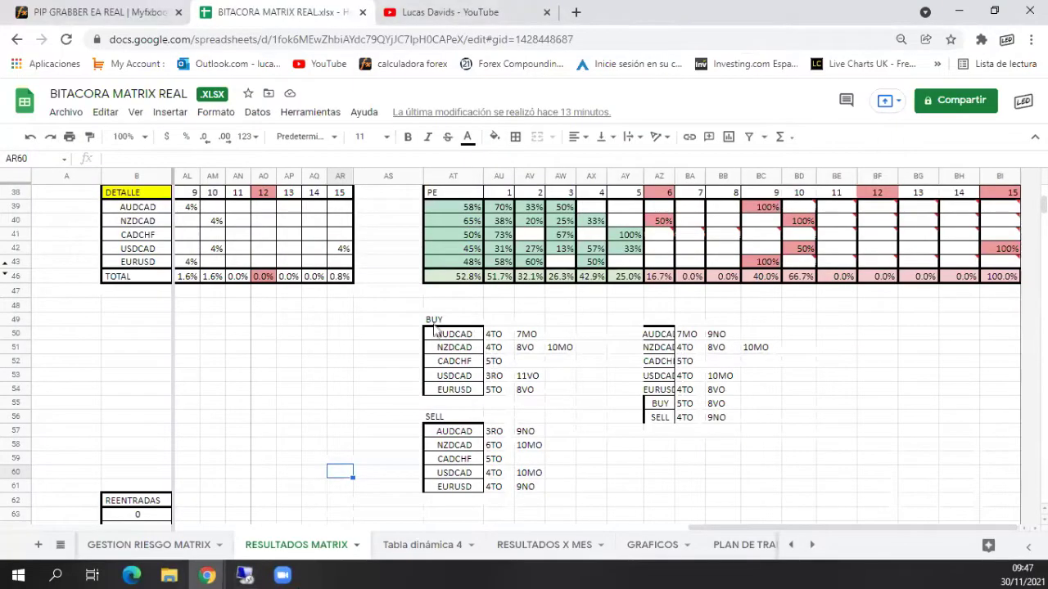
pyautogui.moveTo(662, 331)
pyautogui.mouseDown()
pyautogui.moveTo(791, 371)
pyautogui.moveTo(768, 410)
pyautogui.moveTo(662, 333)
pyautogui.mouseUp()
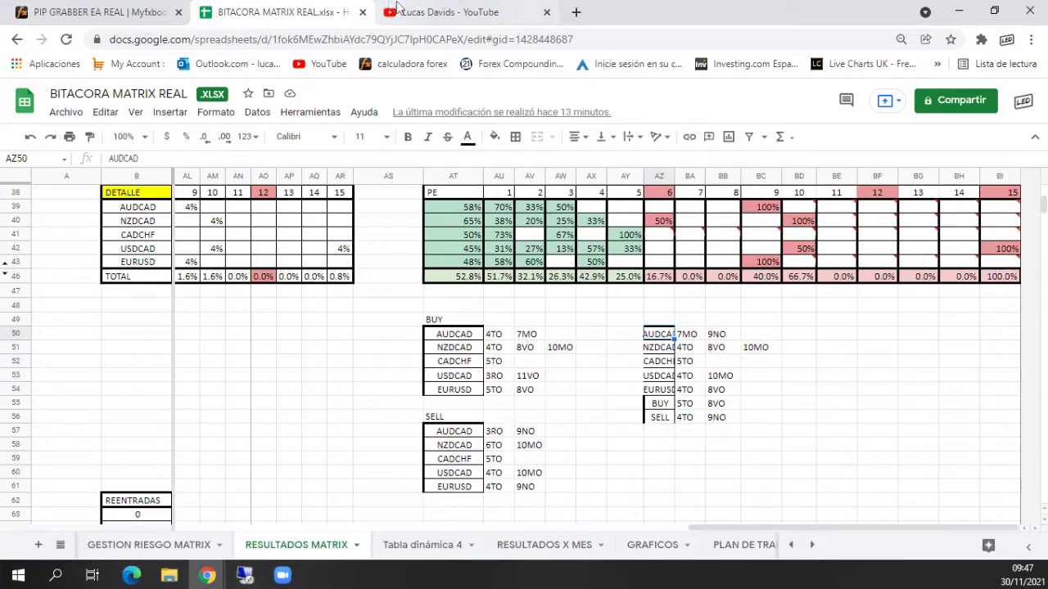
# Step: View the PIP GRABBER EA REAL growth chart and statistics on Myfxbook, with a brief check of the SmartTrader AUD/CAD chart
pyautogui.click(59, 10)
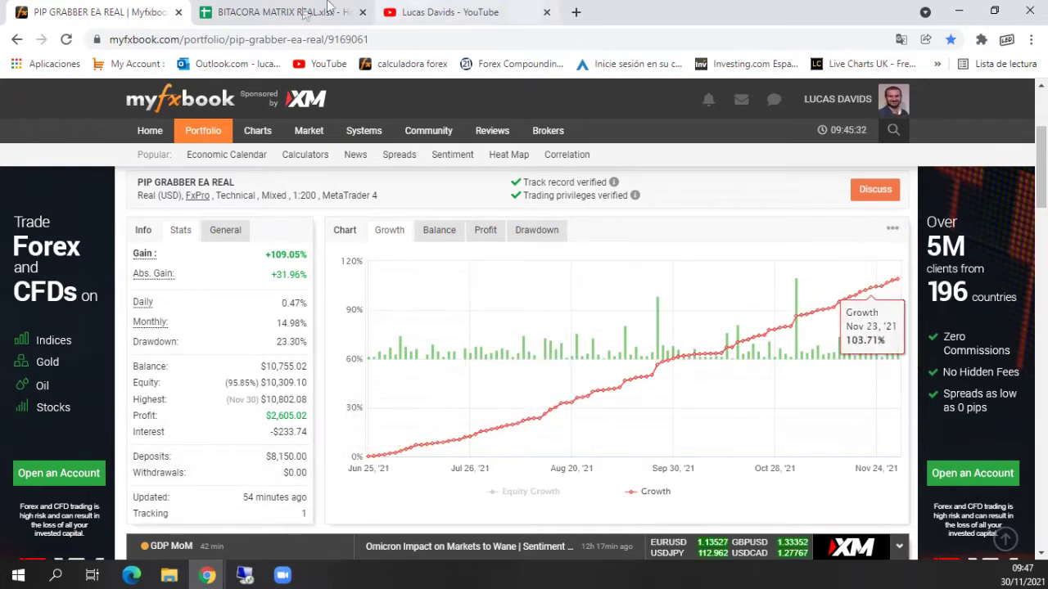
pyautogui.click(245, 575)
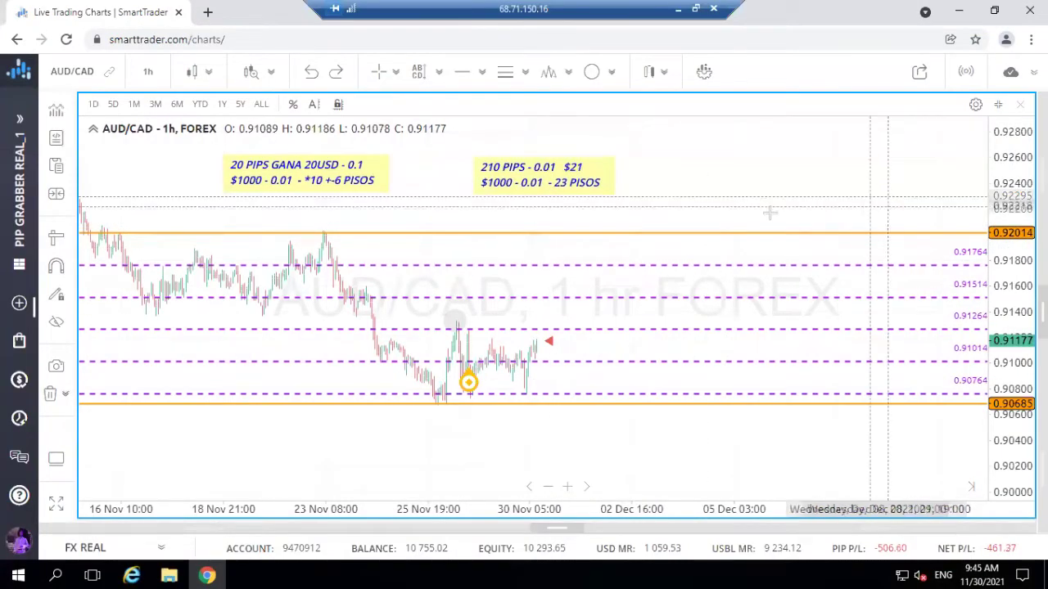
pyautogui.click(675, 8)
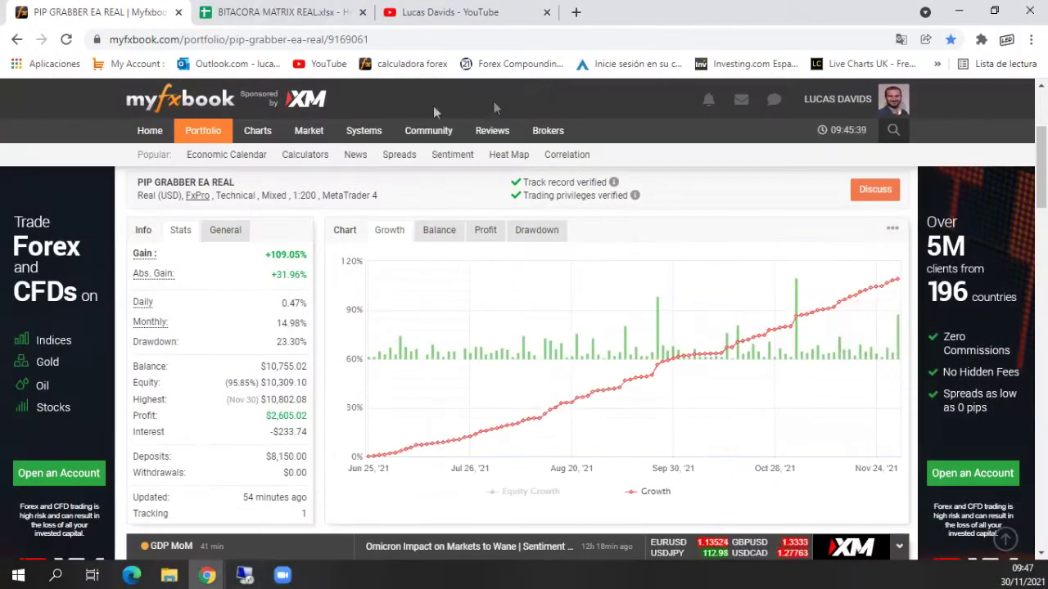
# Step: Return to the spreadsheet, open the GESTION RIESGO MATRIX sheet, and view the EURUSD BUY table starting at row 27
pyautogui.click(295, 11)
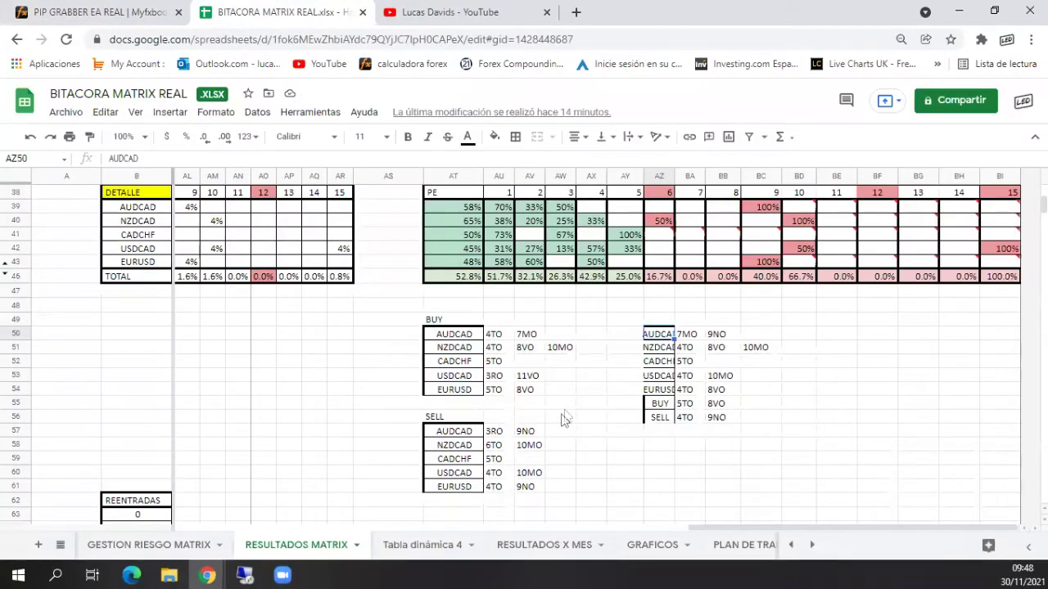
pyautogui.scroll(1, 536, 444)
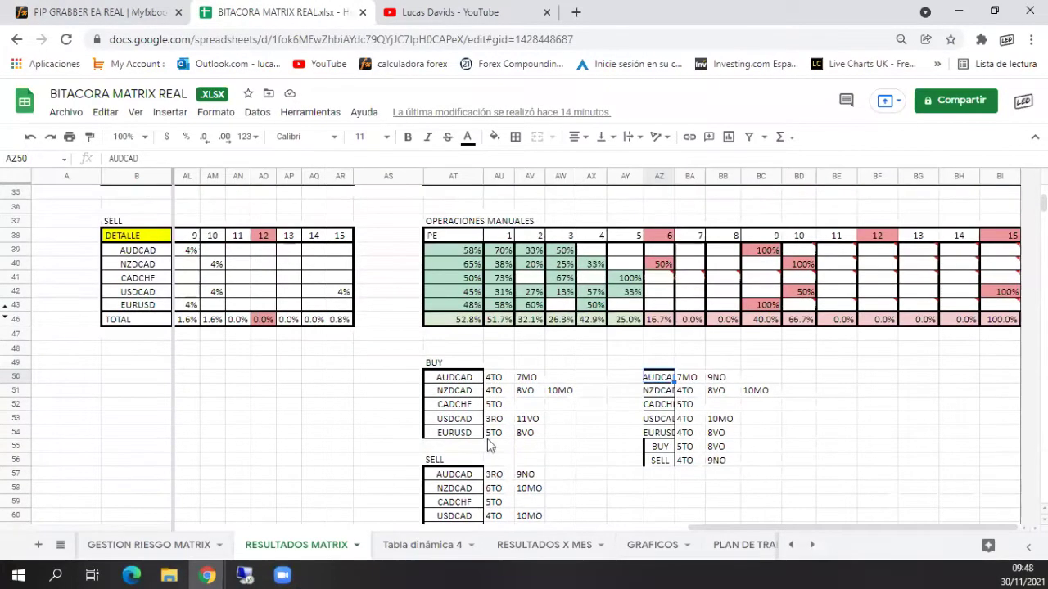
pyautogui.click(150, 545)
pyautogui.moveTo(384, 528); pyautogui.dragTo(645, 529)
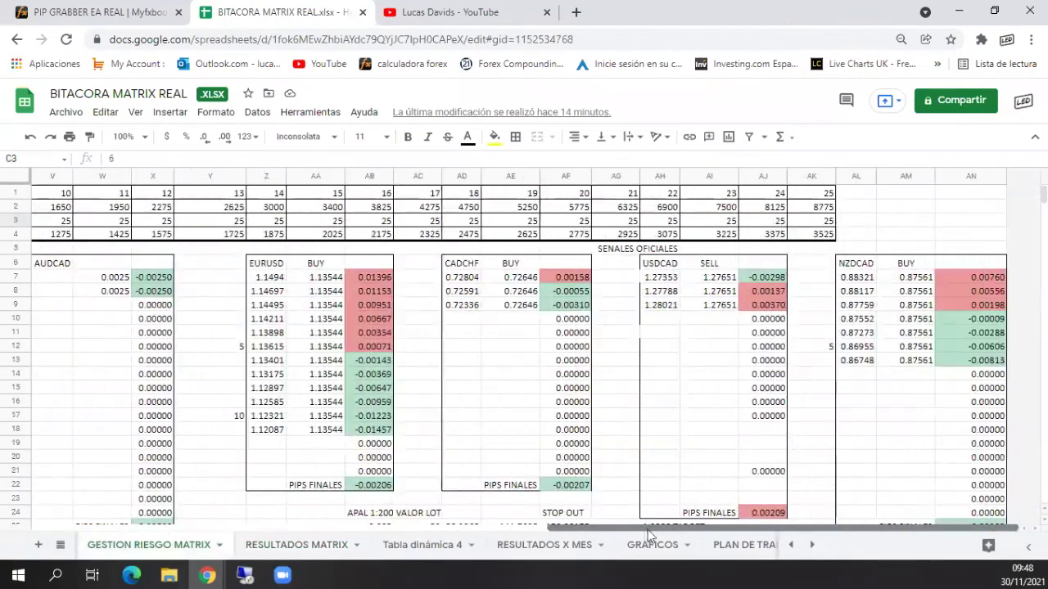
pyautogui.scroll(-8, 655, 393)
pyautogui.scroll(2, 647, 414)
pyautogui.scroll(-3, 459, 434)
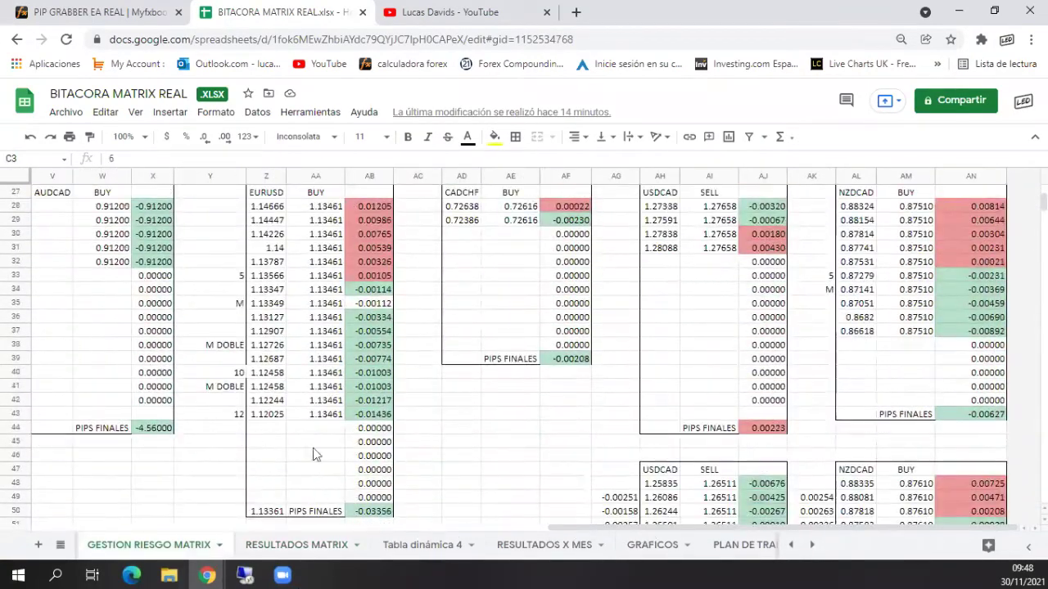
# Step: Copy the pip-difference cell AB34 of the lower EURUSD BUY table down into AB35, including its formatting
pyautogui.click(330, 418)
pyautogui.scroll(-1, 330, 417)
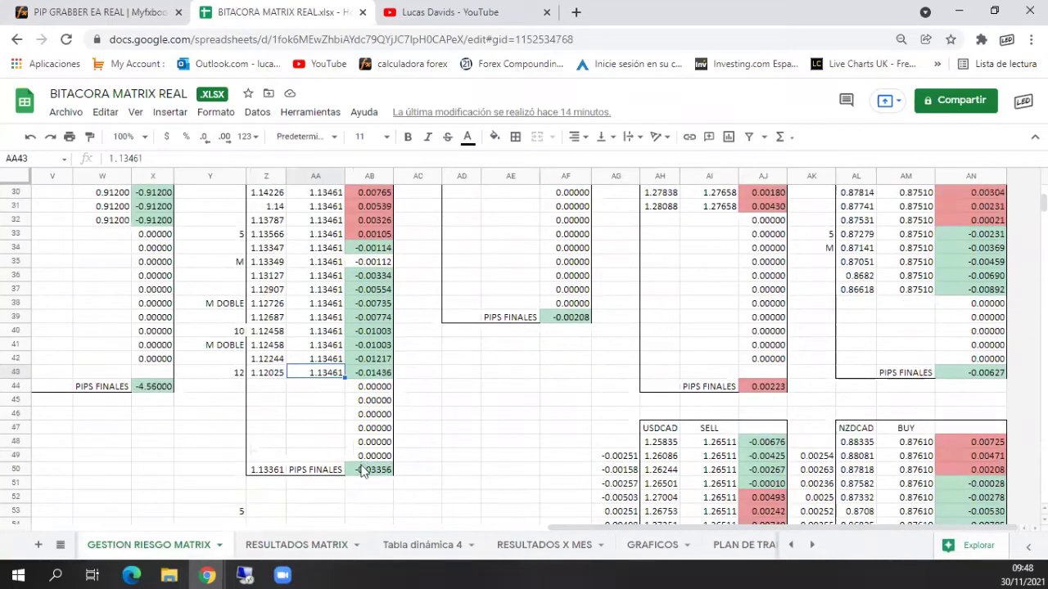
pyautogui.click(390, 248)
pyautogui.moveTo(393, 254); pyautogui.dragTo(393, 266)
# Step: Compare the lower EURUSD table's PIPS FINALES total, AB50, with the Nov 30 pips bar on the Myfxbook growth chart
pyautogui.click(380, 472)
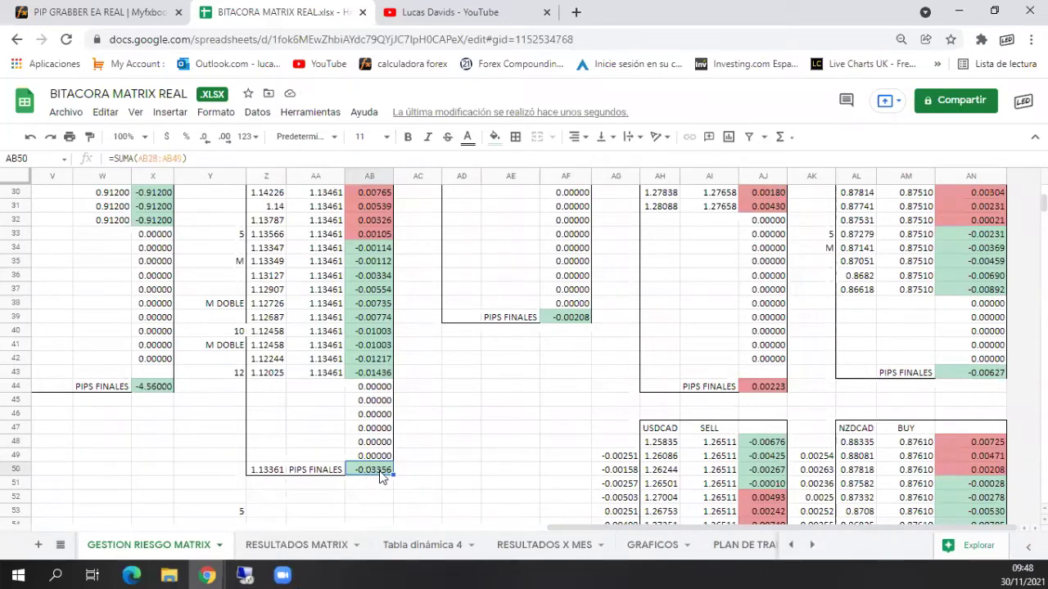
pyautogui.click(74, 7)
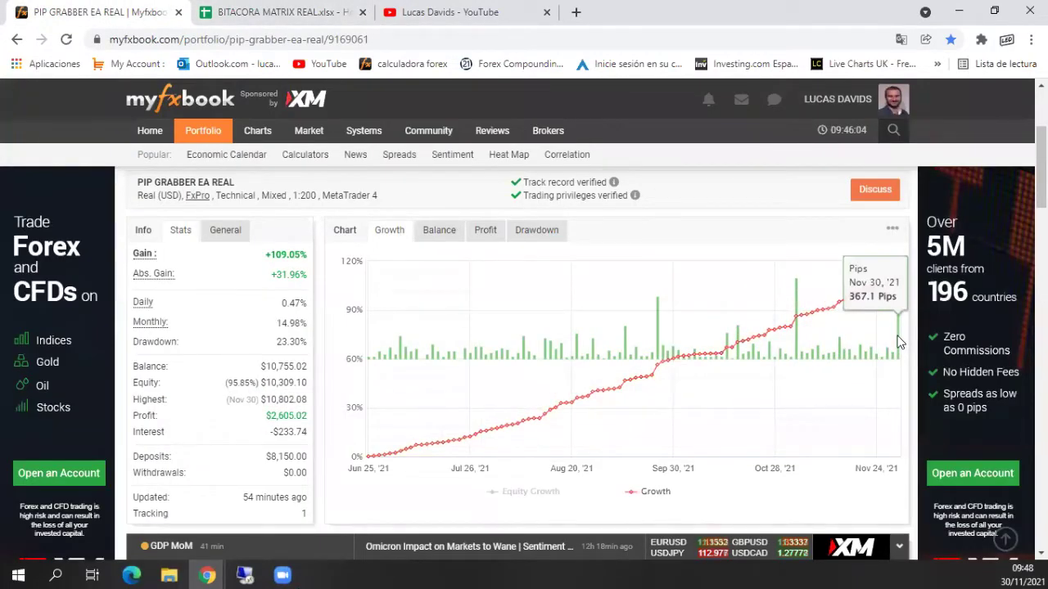
pyautogui.click(278, 11)
pyautogui.scroll(1, 287, 342)
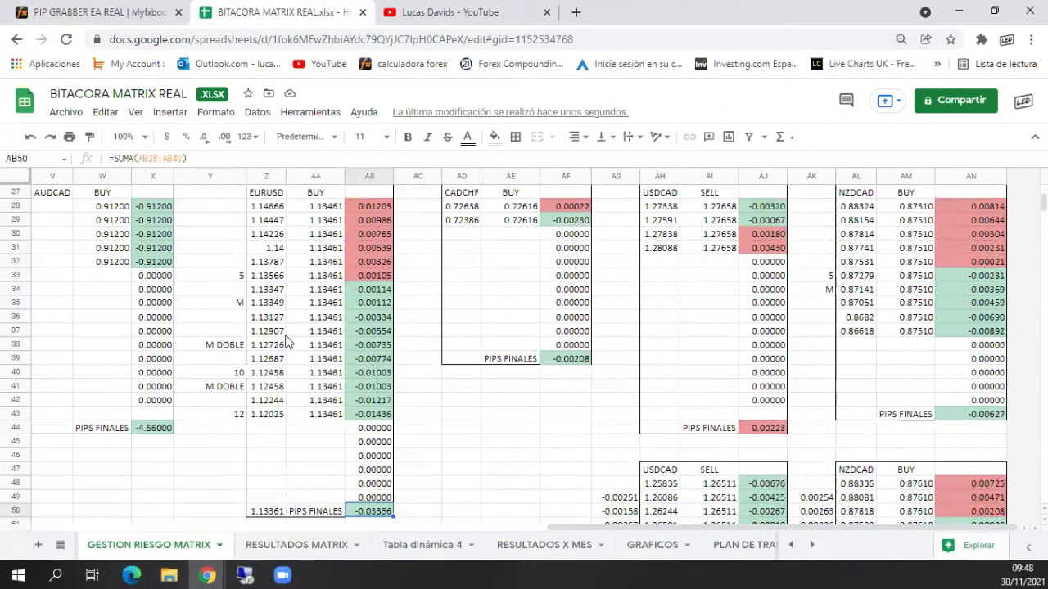
pyautogui.scroll(-1, 288, 385)
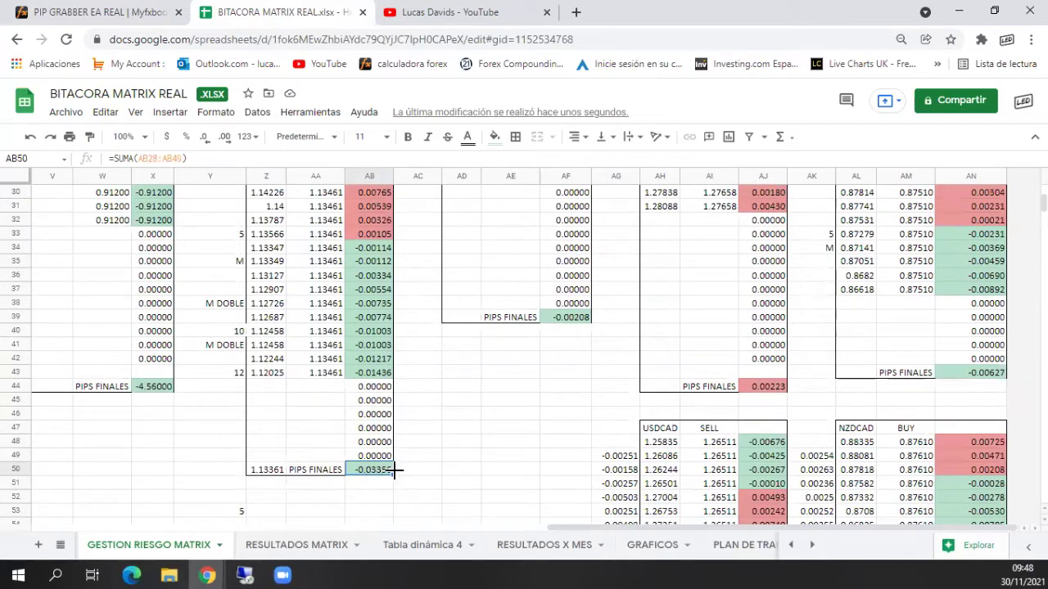
pyautogui.click(435, 472)
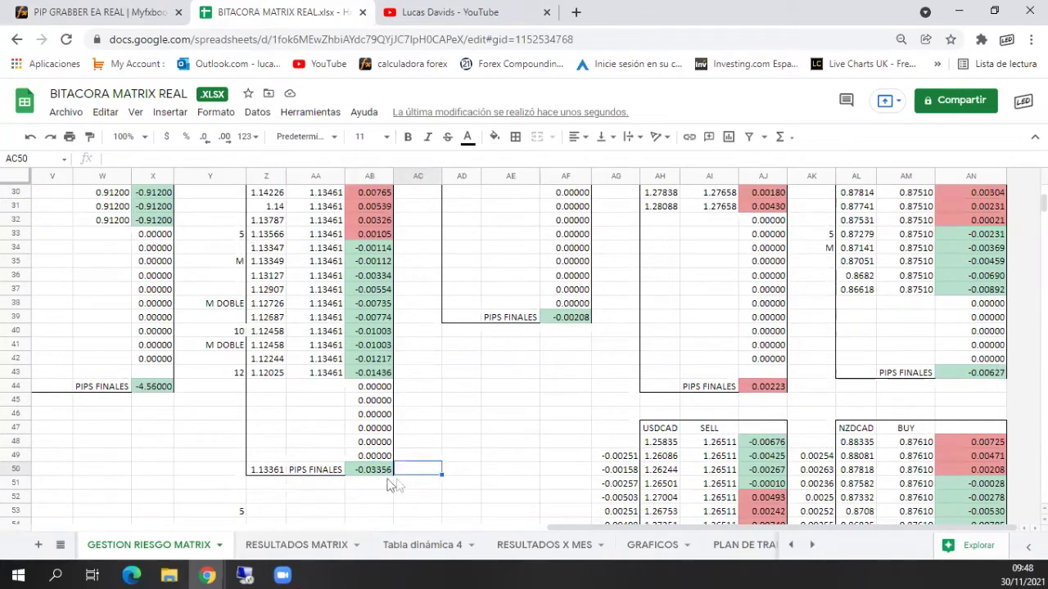
pyautogui.click(356, 472)
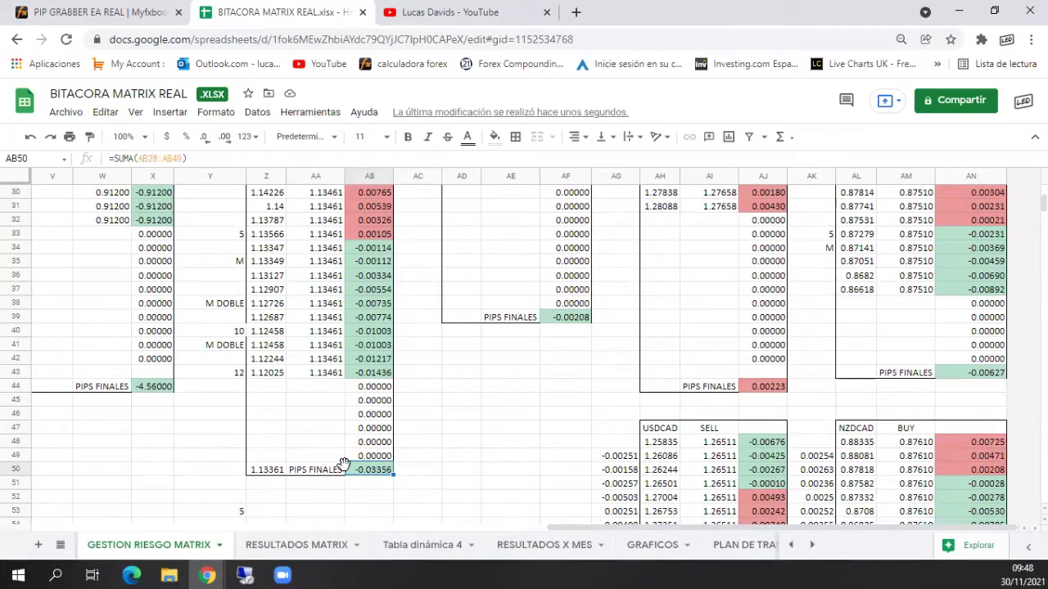
# Step: View the EURUSD BUY table in the SENALES OFICIALES section, selecting cell AA8
pyautogui.scroll(2, 331, 372)
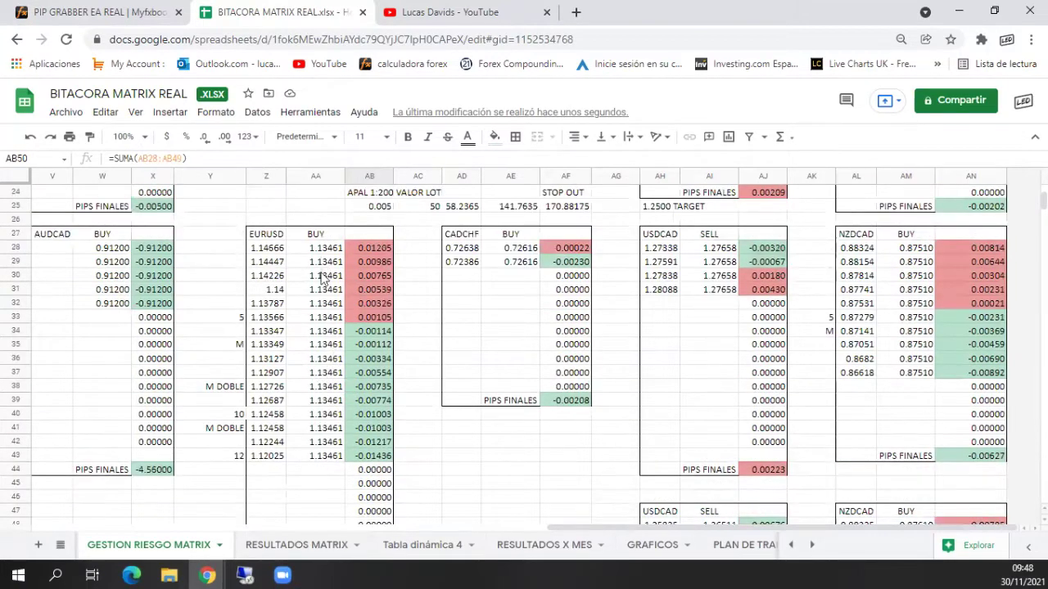
pyautogui.scroll(3, 325, 270)
pyautogui.scroll(3, 323, 291)
pyautogui.click(321, 238)
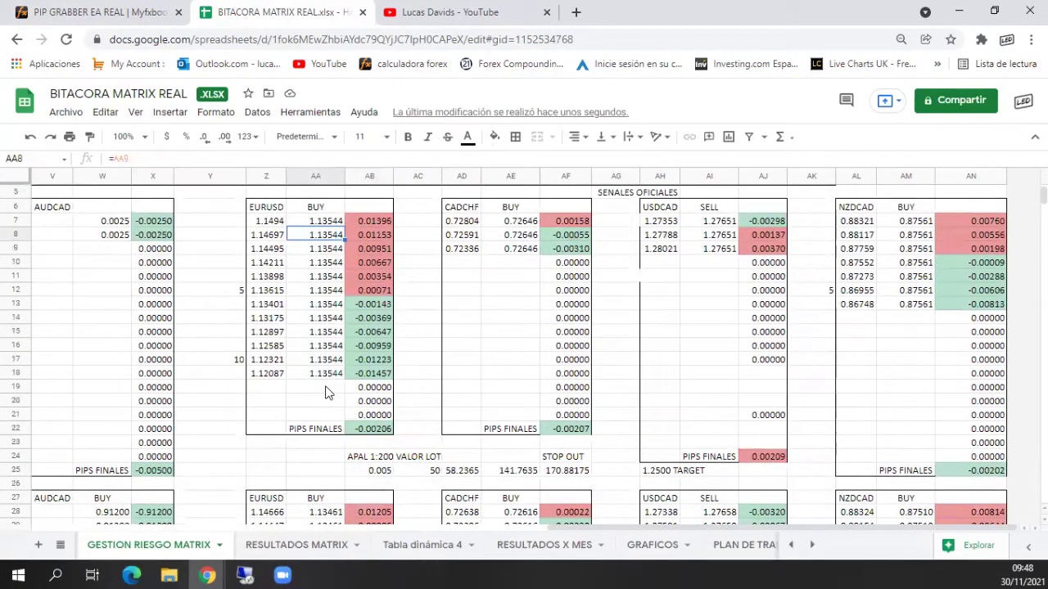
# Step: Point out the manual entry marks M and M DOBLE in Y35, Y38 and Y41, and select the pip total AB50
pyautogui.scroll(-6, 325, 393)
pyautogui.click(220, 346)
pyautogui.click(233, 388)
pyautogui.click(226, 427)
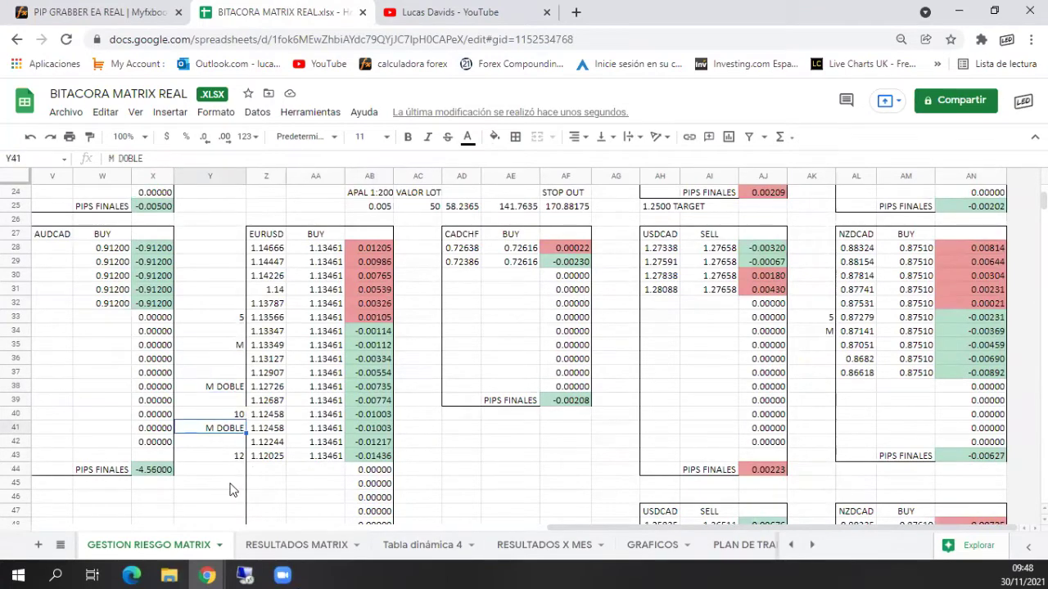
pyautogui.scroll(-2, 381, 468)
pyautogui.click(381, 470)
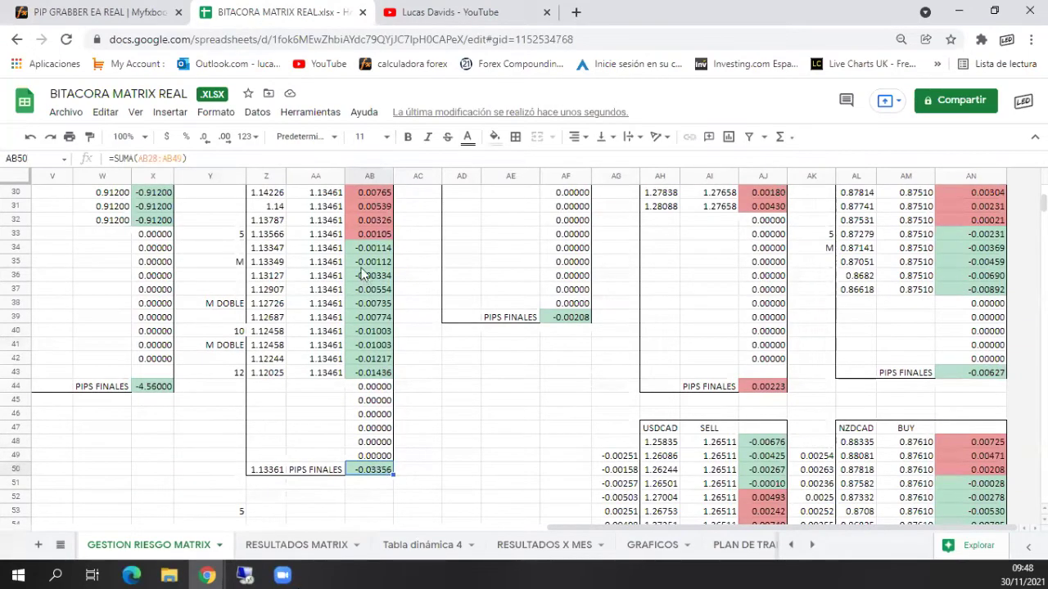
# Step: Look back at the official EURUSD signals table, and select cell Z50 beside the lower table's PIPS FINALES label
pyautogui.scroll(8, 353, 280)
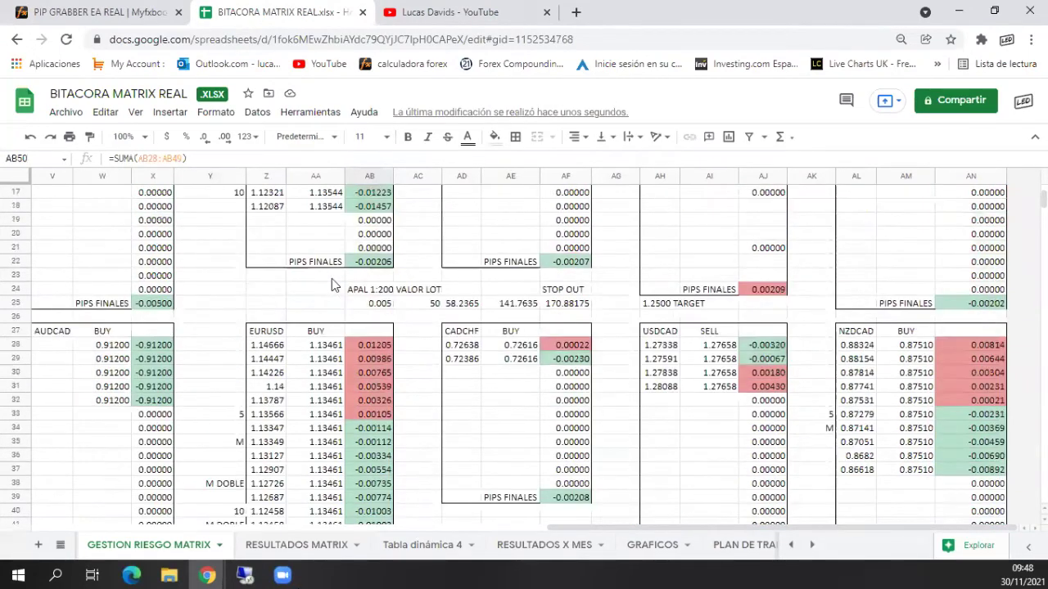
pyautogui.click(331, 262)
pyautogui.scroll(-9, 328, 345)
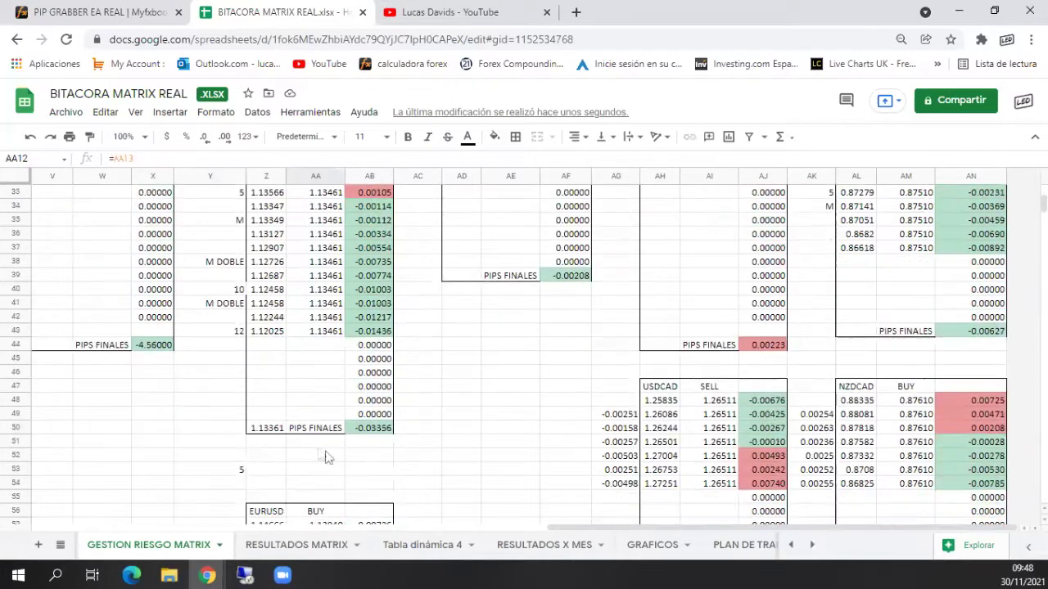
pyautogui.click(272, 429)
pyautogui.scroll(2, 297, 437)
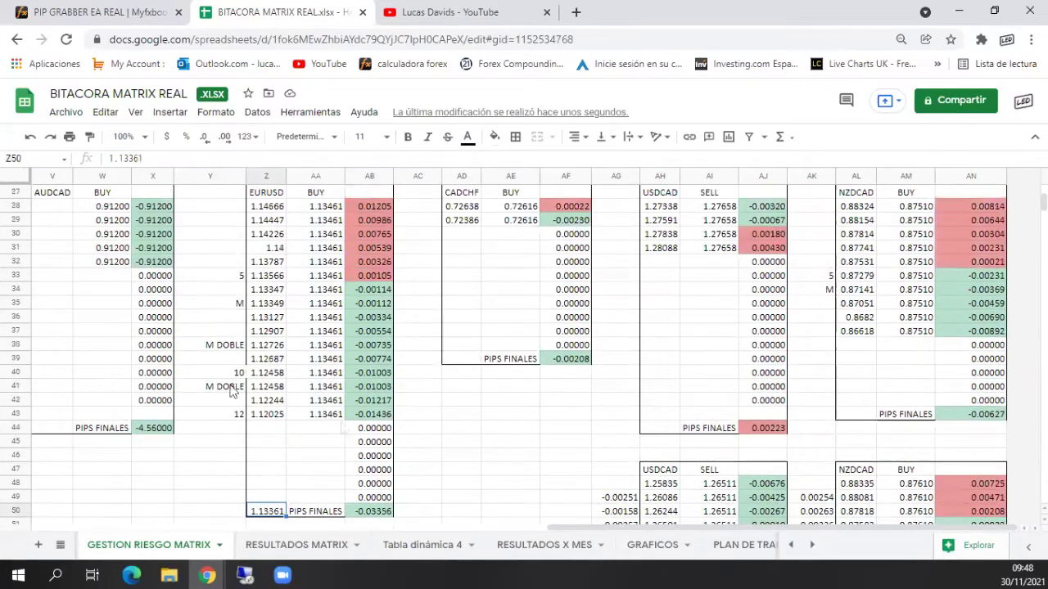
# Step: Review the manual entry marks in column Y, highlighting the M entry in row 35 and its pip result in AB35
pyautogui.click(212, 348)
pyautogui.click(230, 389)
pyautogui.click(228, 305)
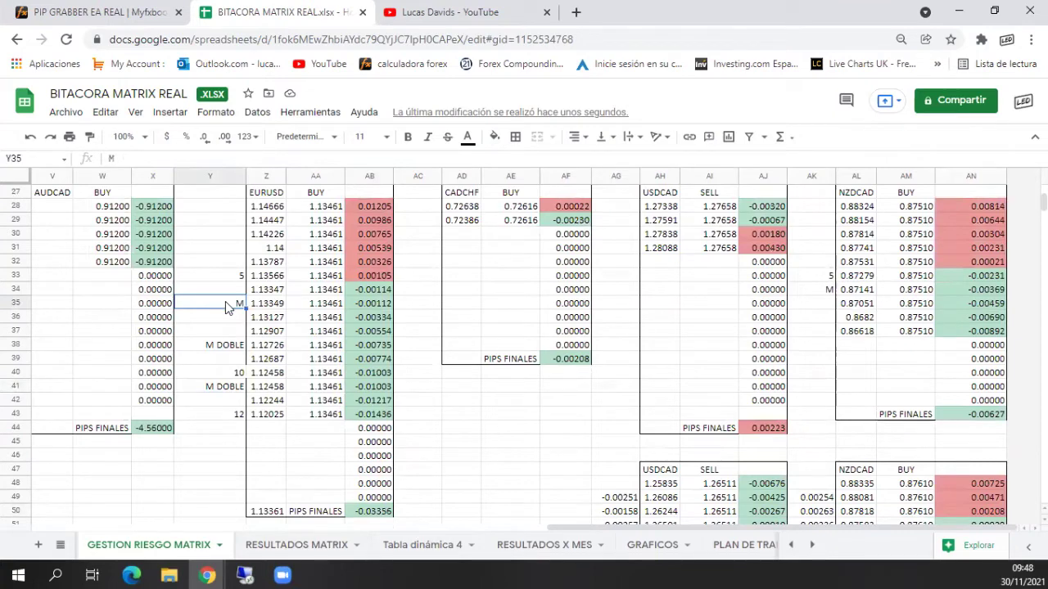
pyautogui.click(374, 310)
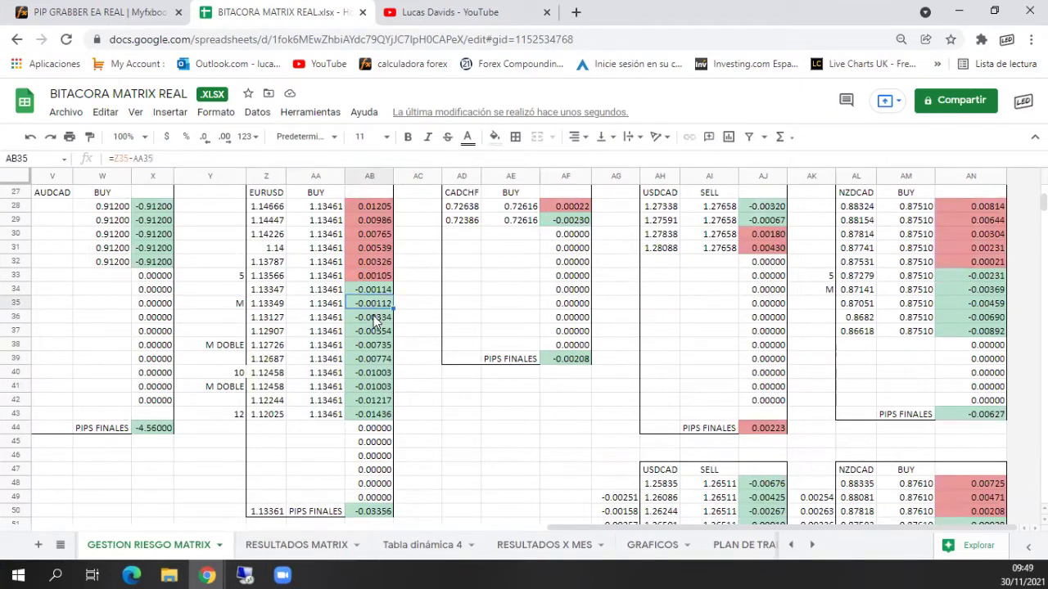
pyautogui.click(223, 304)
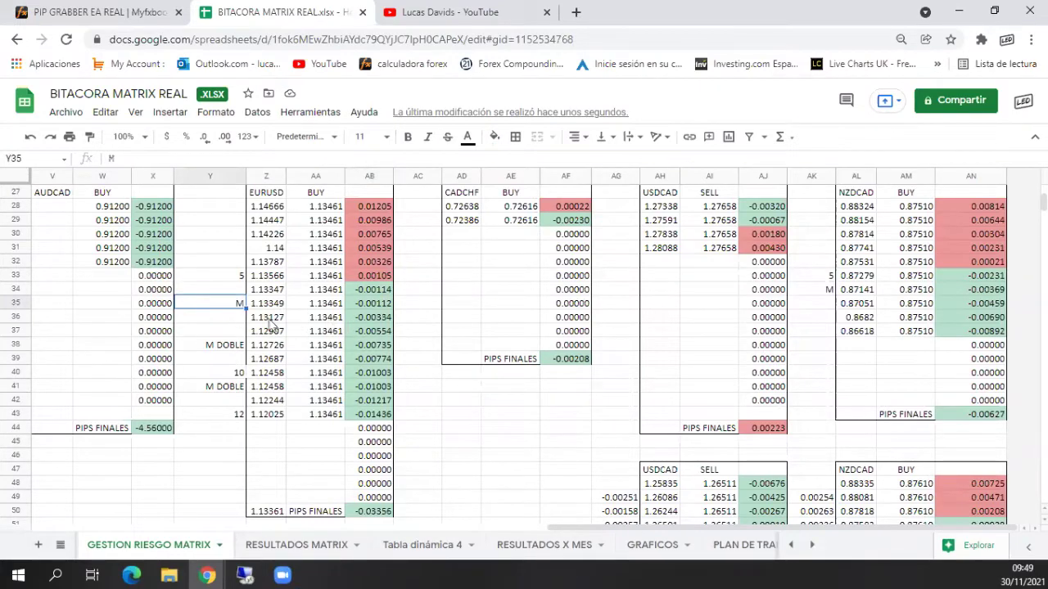
pyautogui.moveTo(223, 304); pyautogui.dragTo(355, 305)
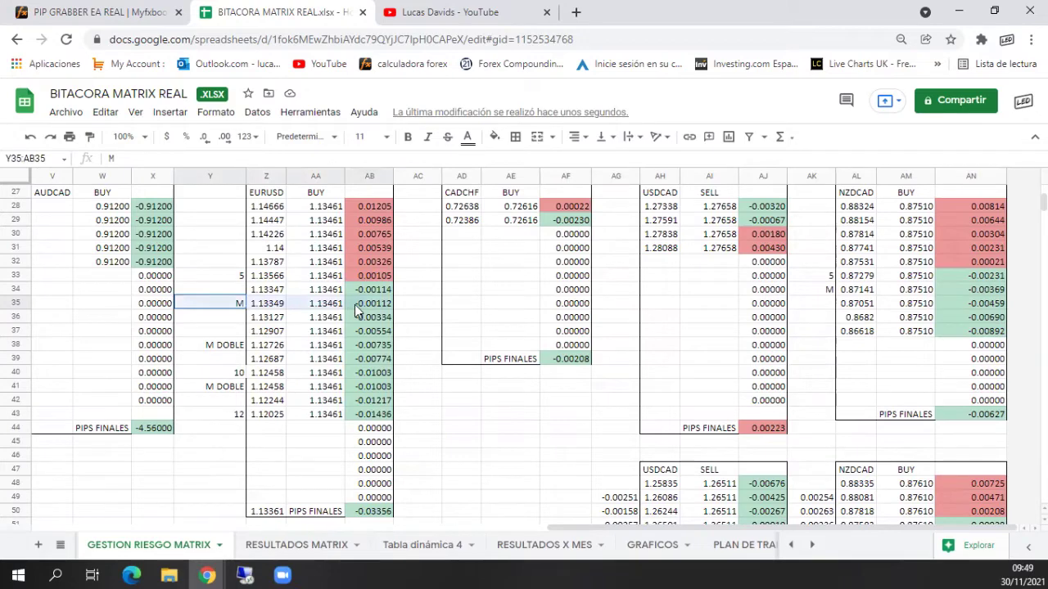
pyautogui.click(226, 305)
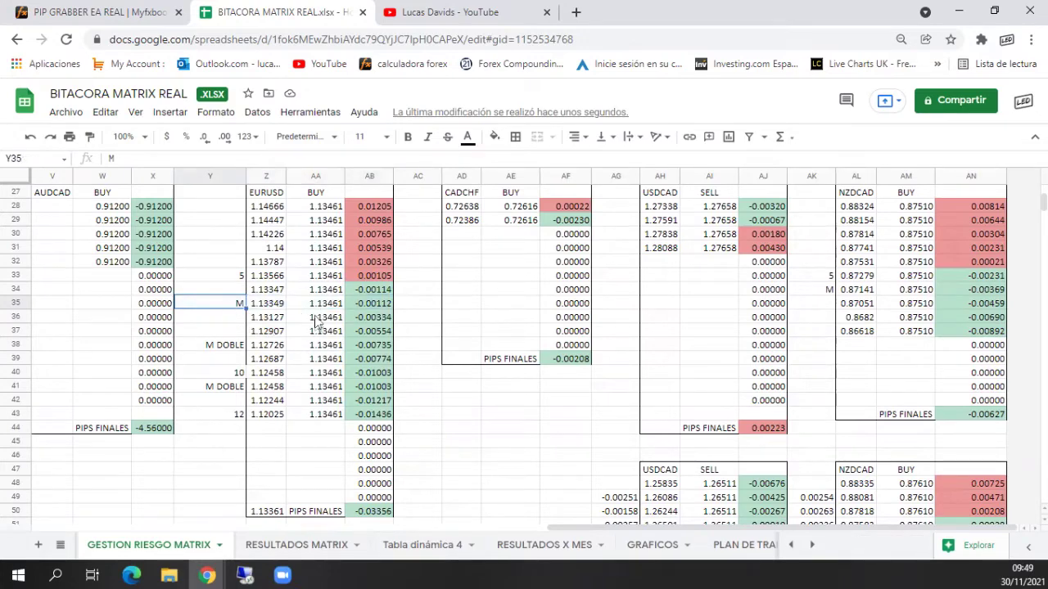
pyautogui.moveTo(229, 304); pyautogui.dragTo(349, 300)
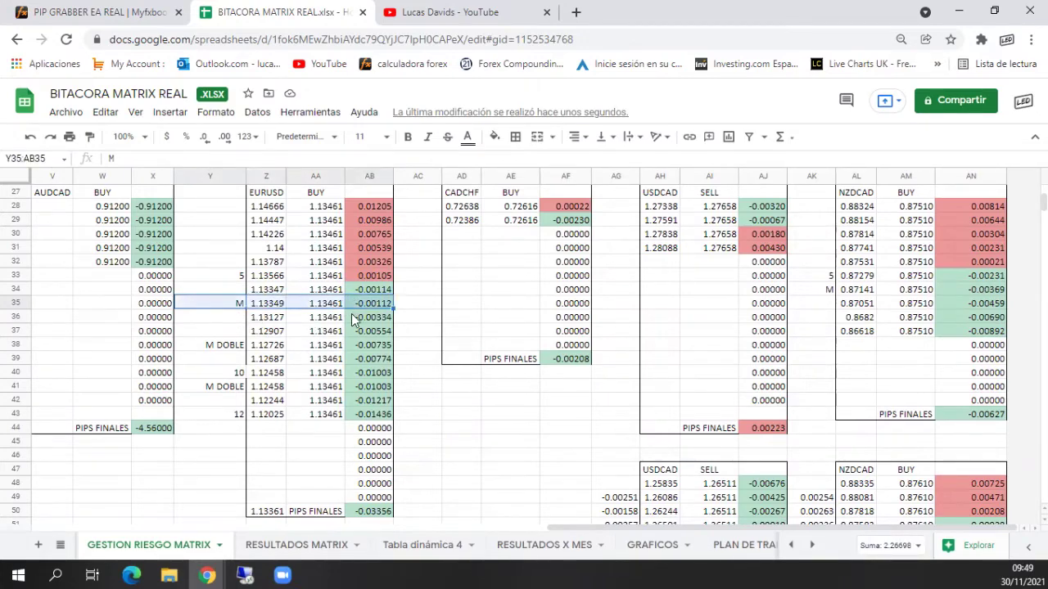
pyautogui.click(370, 303)
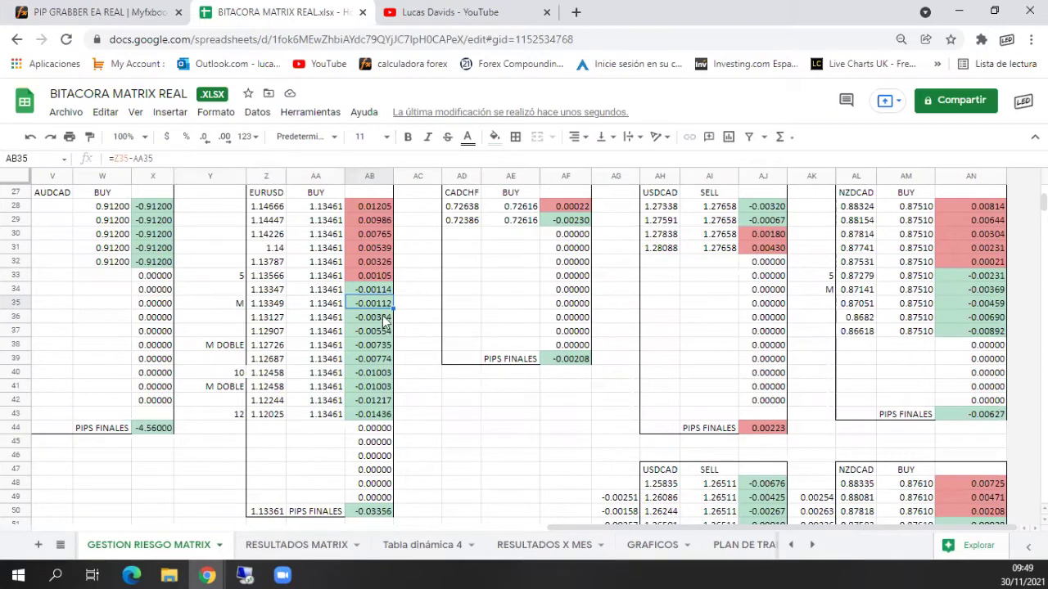
# Step: Go through column Y from the M DOBLE mark in Y38 to level 12 in Y43, and check the pip result in AB38
pyautogui.click(217, 345)
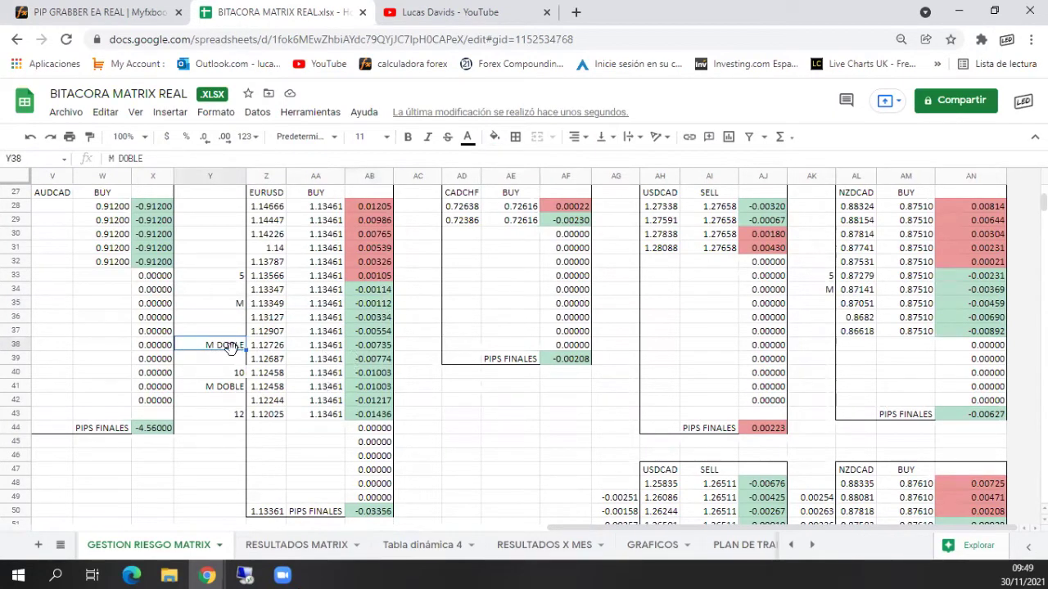
pyautogui.press('Down')
pyautogui.press('Down')
pyautogui.press('Down')
pyautogui.press('Down')
pyautogui.press('Down')
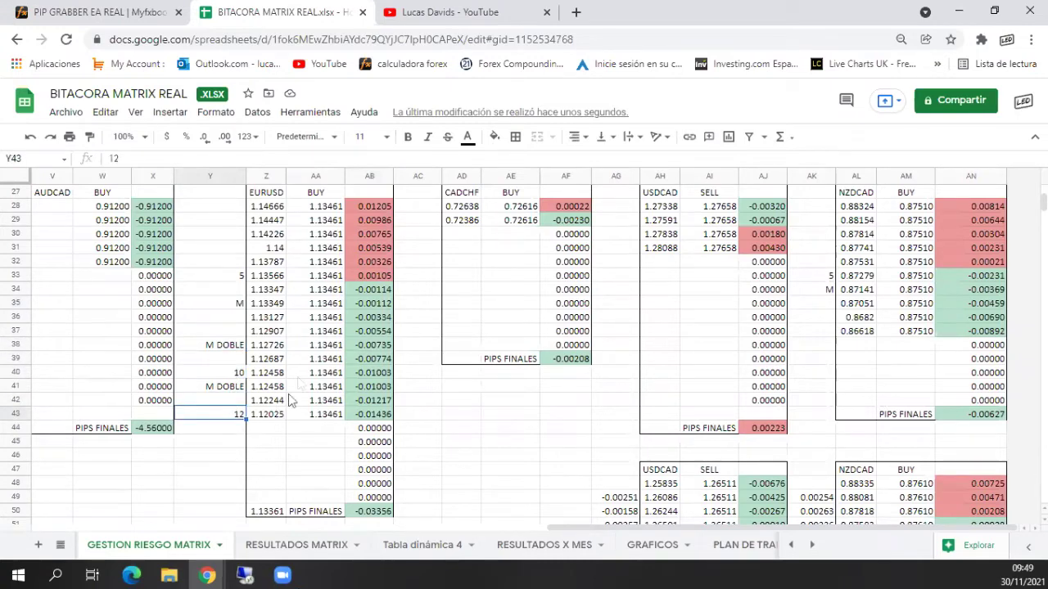
pyautogui.click(375, 346)
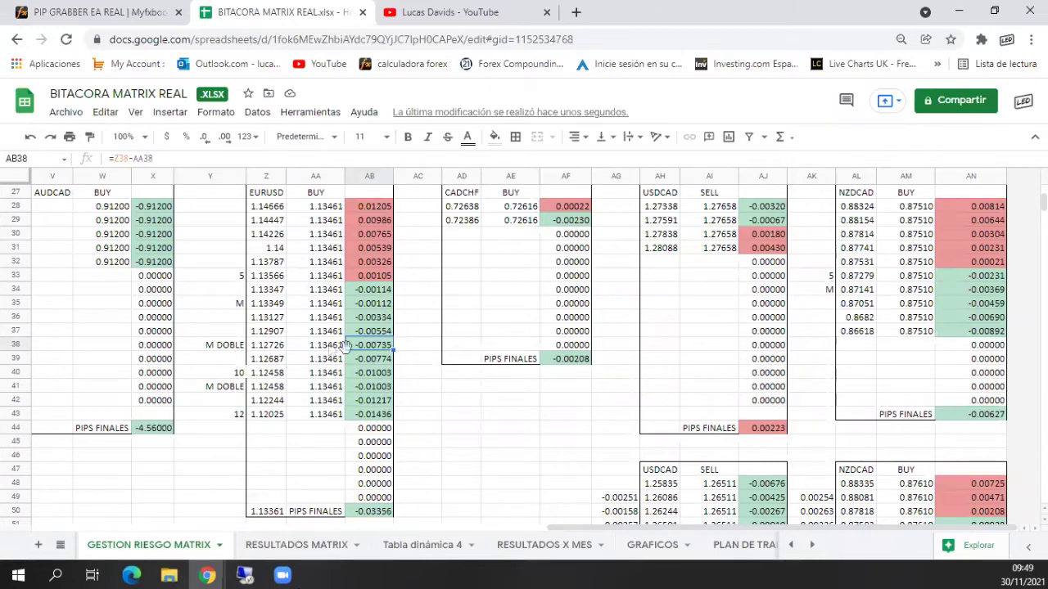
# Step: Review the M DOBLE marks in Y38 and Y41, and select the PIPS FINALES total in AB50
pyautogui.click(227, 347)
pyautogui.click(228, 434)
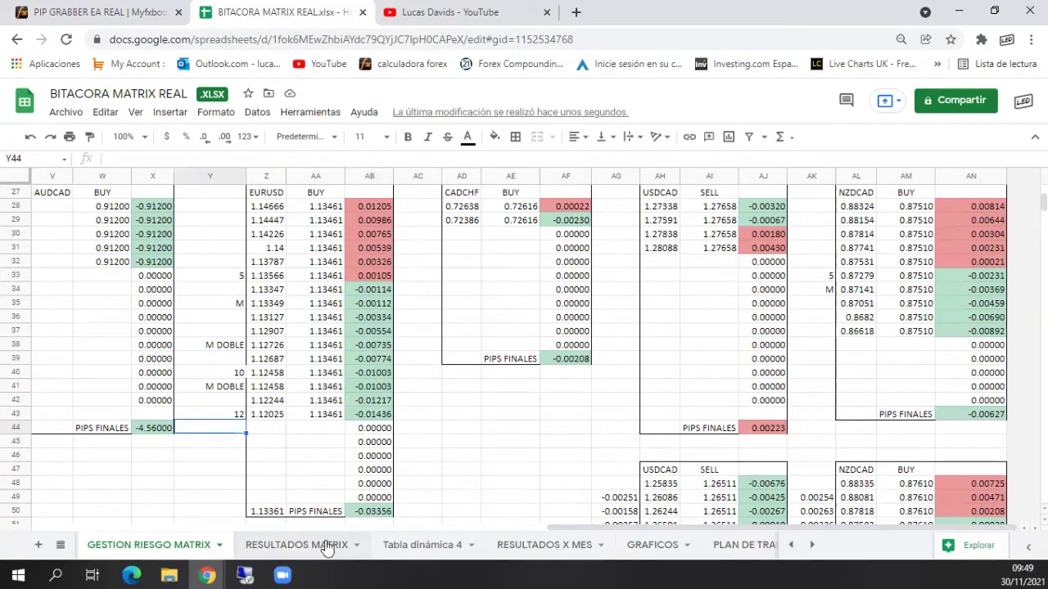
pyautogui.click(228, 389)
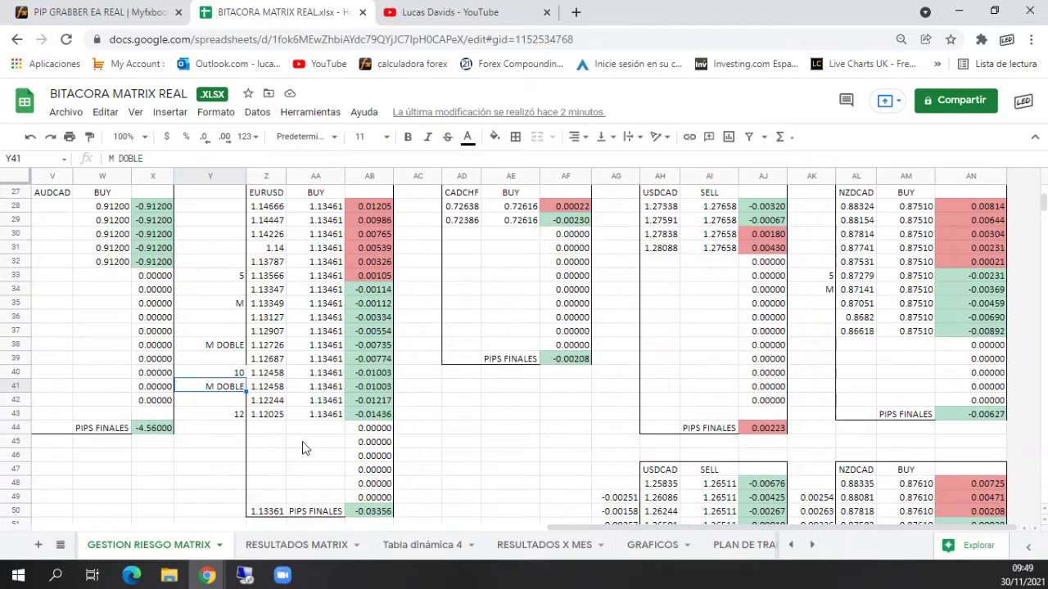
pyautogui.click(370, 512)
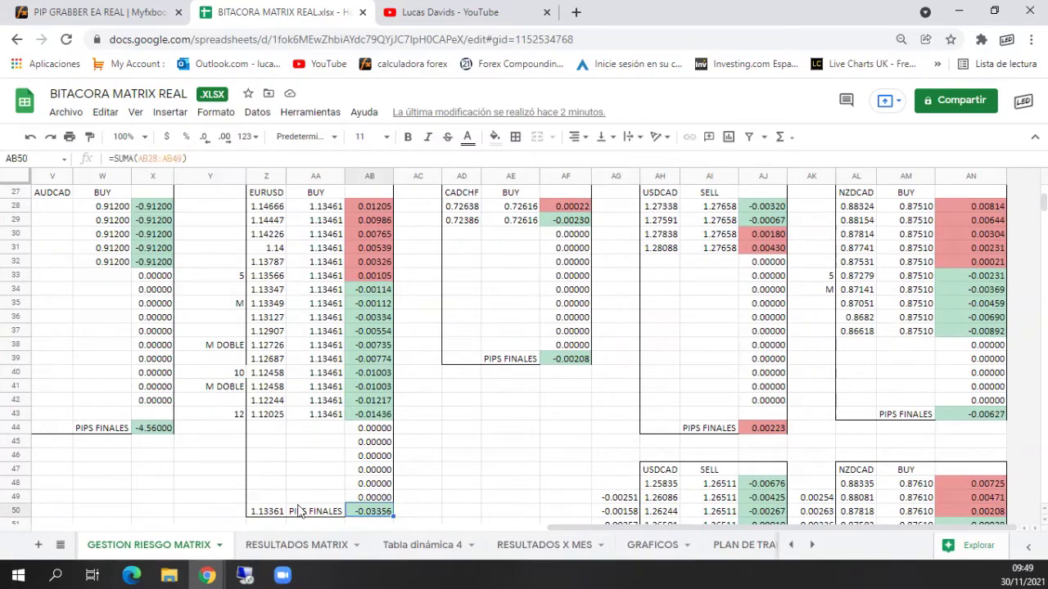
# Step: Highlight the official EURUSD entry prices Z7:Z18, and check the pip total AB22 and the last entry in row 18
pyautogui.scroll(9, 304, 456)
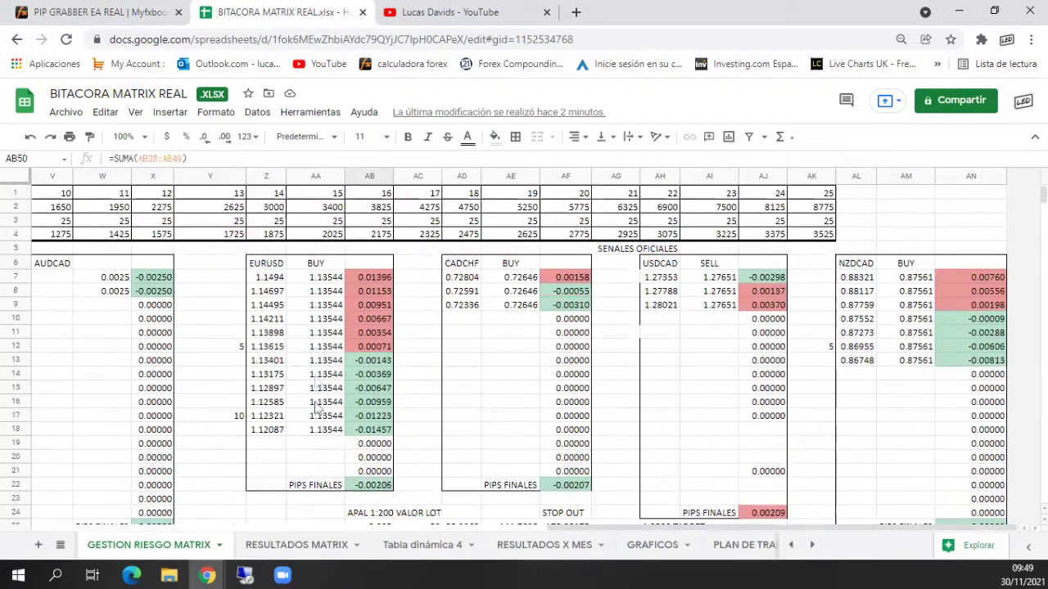
pyautogui.moveTo(266, 276); pyautogui.dragTo(273, 428)
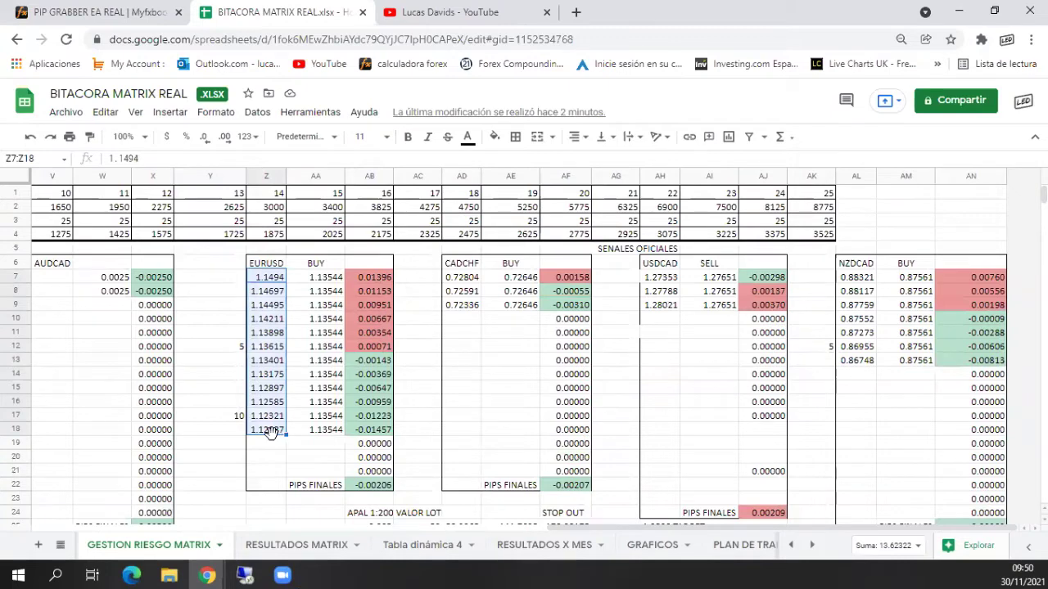
pyautogui.click(383, 486)
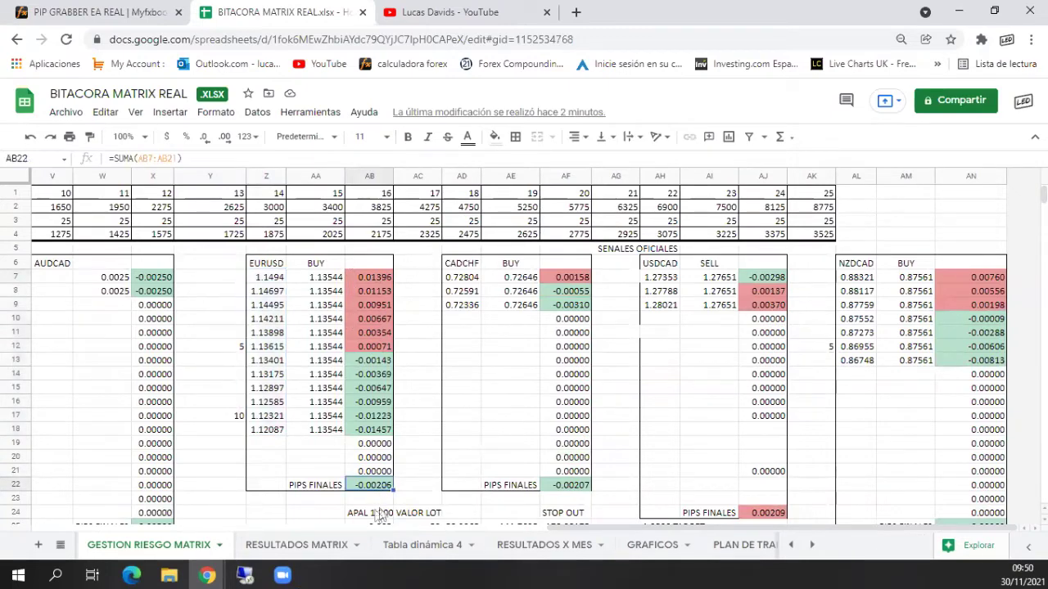
pyautogui.click(312, 434)
pyautogui.click(261, 436)
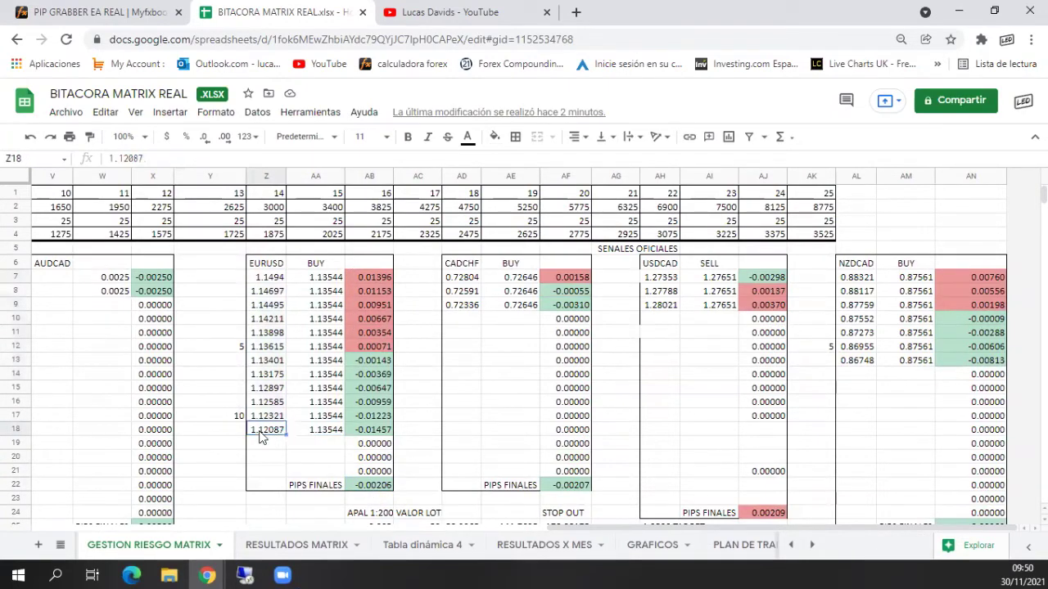
# Step: Check the pip result AB18, the pip total AB22 and the closing price AA18 in the official EURUSD table
pyautogui.click(376, 433)
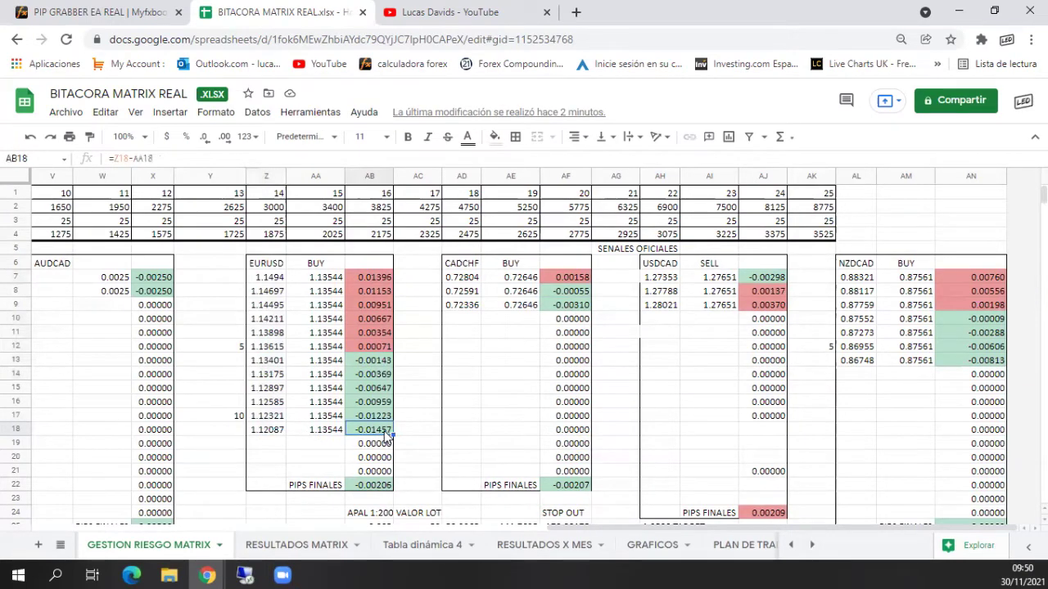
pyautogui.click(330, 434)
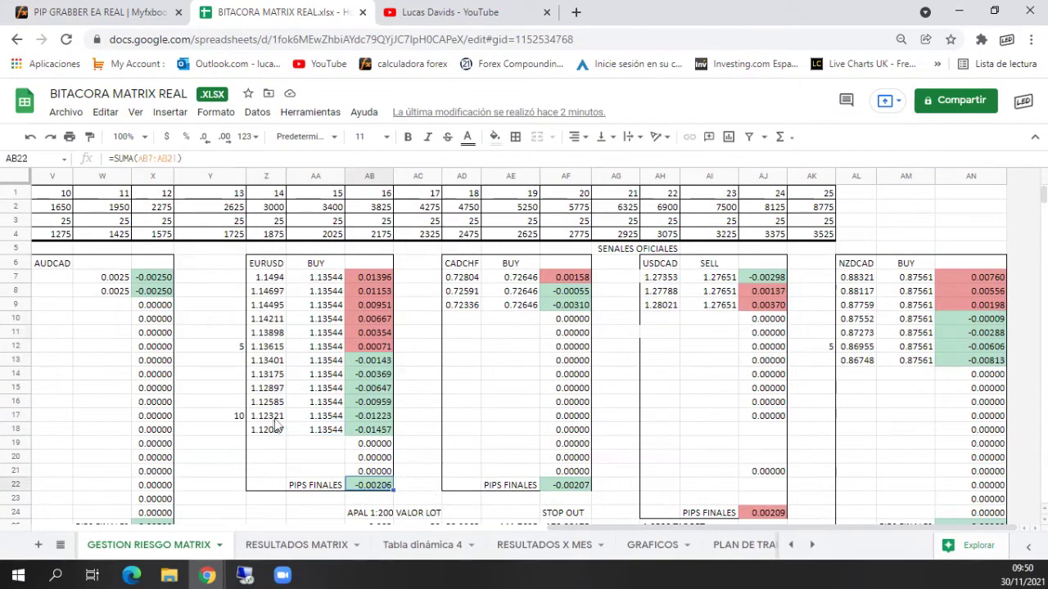
# Step: Clear the pip results of the manual EURUSD entries in AB35, AB38 and AB41
pyautogui.scroll(-3, 276, 428)
pyautogui.scroll(-5, 334, 410)
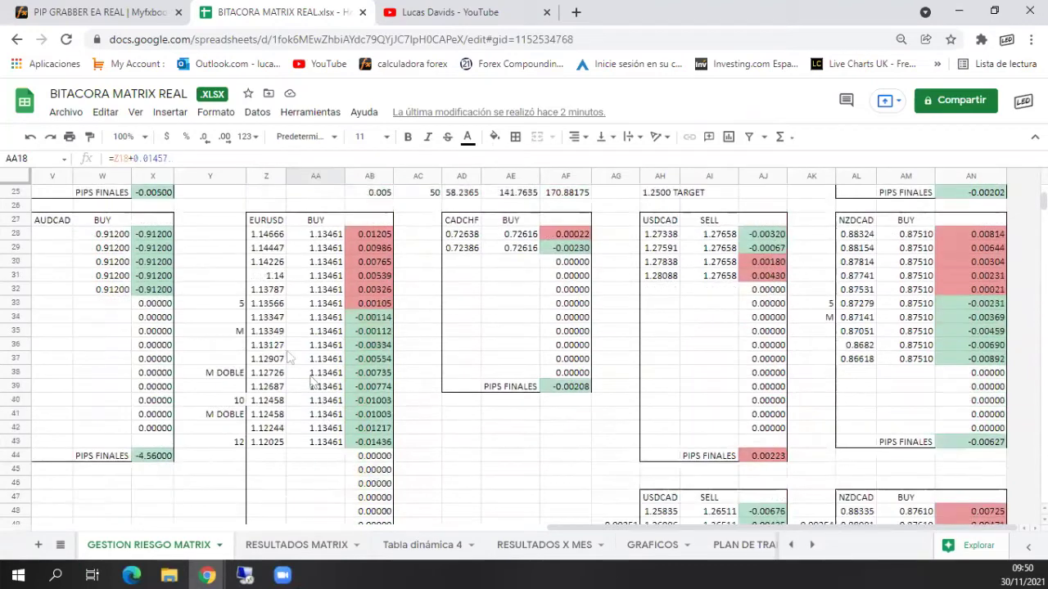
pyautogui.click(357, 332)
pyautogui.press('Delete')
pyautogui.click(368, 371)
pyautogui.press('Delete')
pyautogui.click(367, 415)
pyautogui.press('Delete')
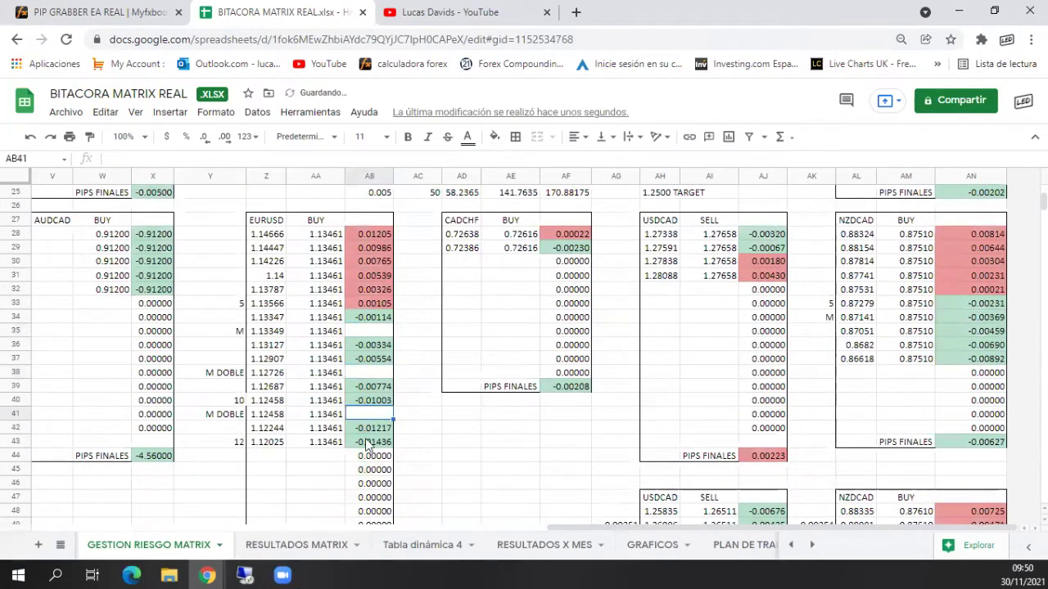
# Step: Set the closing price of the second EURUSD table in AA43 to 1.13361, the price noted in Z50
pyautogui.scroll(-1, 367, 418)
pyautogui.click(328, 401)
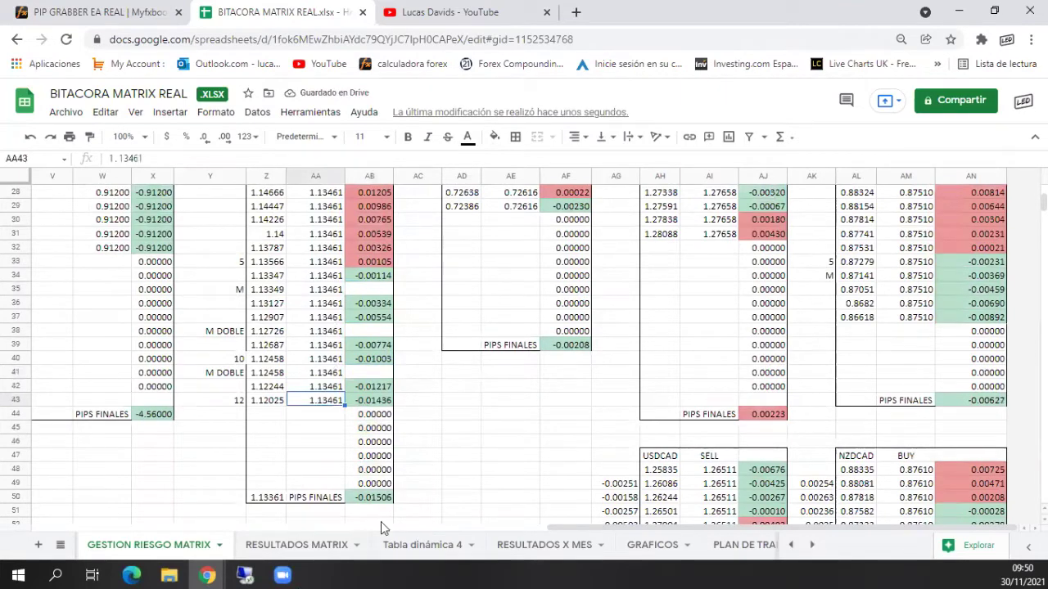
pyautogui.click(265, 501)
pyautogui.click(321, 407)
pyautogui.write('1.13361')
pyautogui.press('Return')
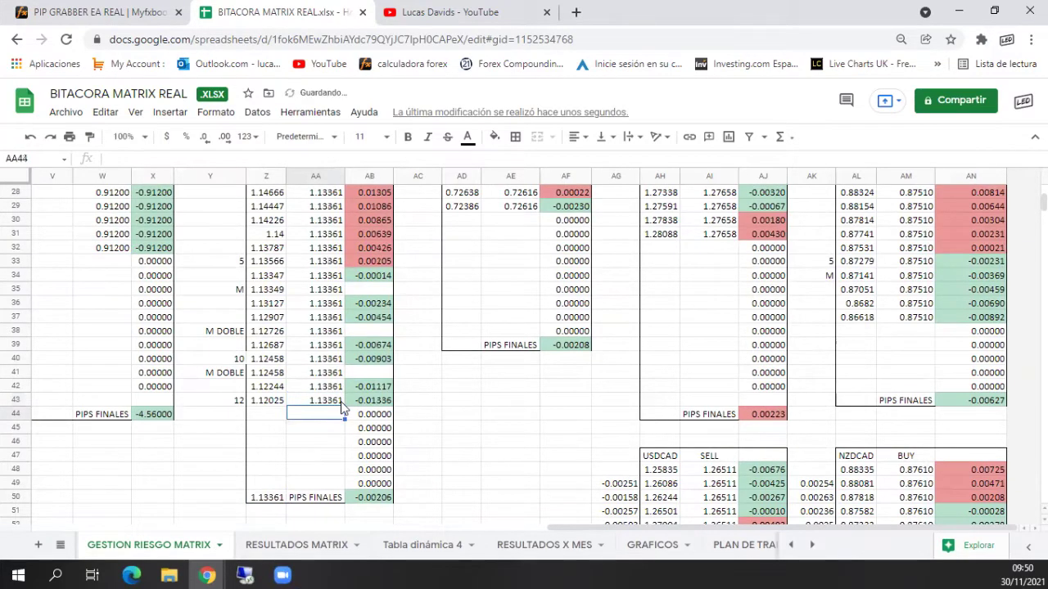
# Step: Compare the pip total AB50, the noted price Z50 and closing price AA43 with the official EURUSD closing price in AA18
pyautogui.click(370, 500)
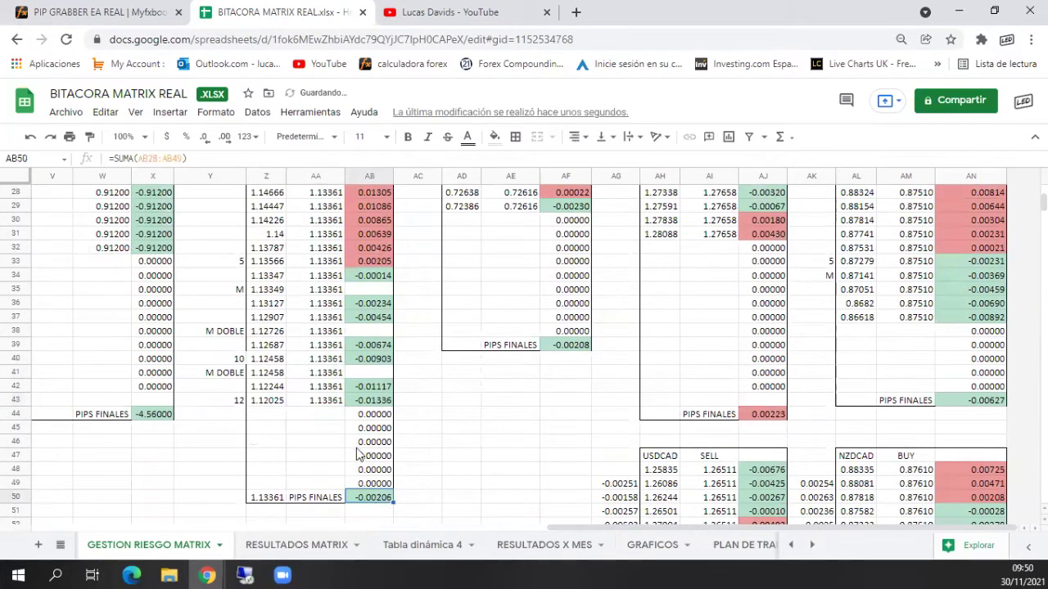
pyautogui.click(258, 500)
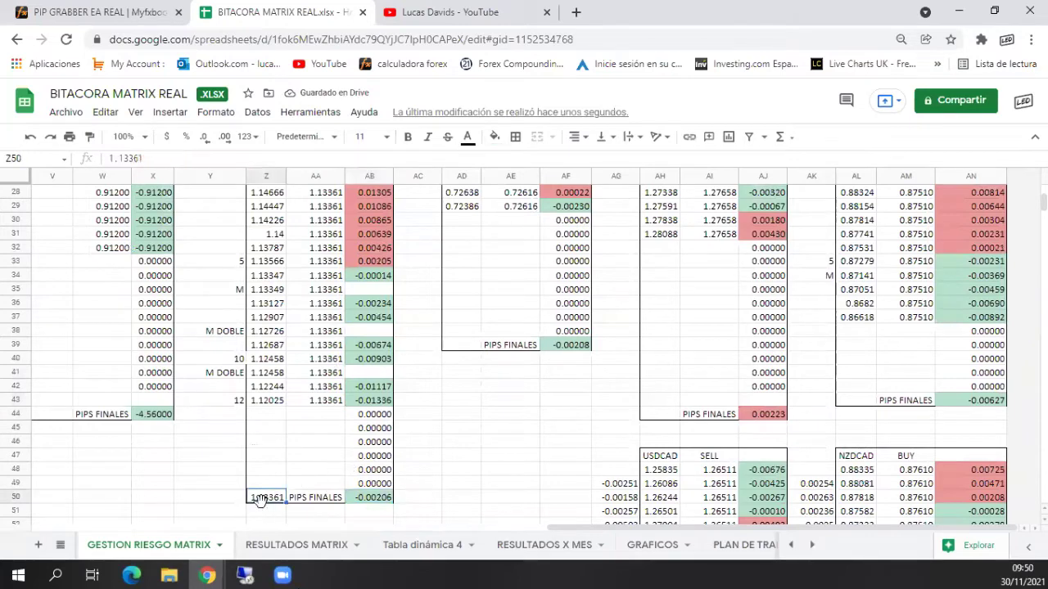
pyautogui.click(331, 400)
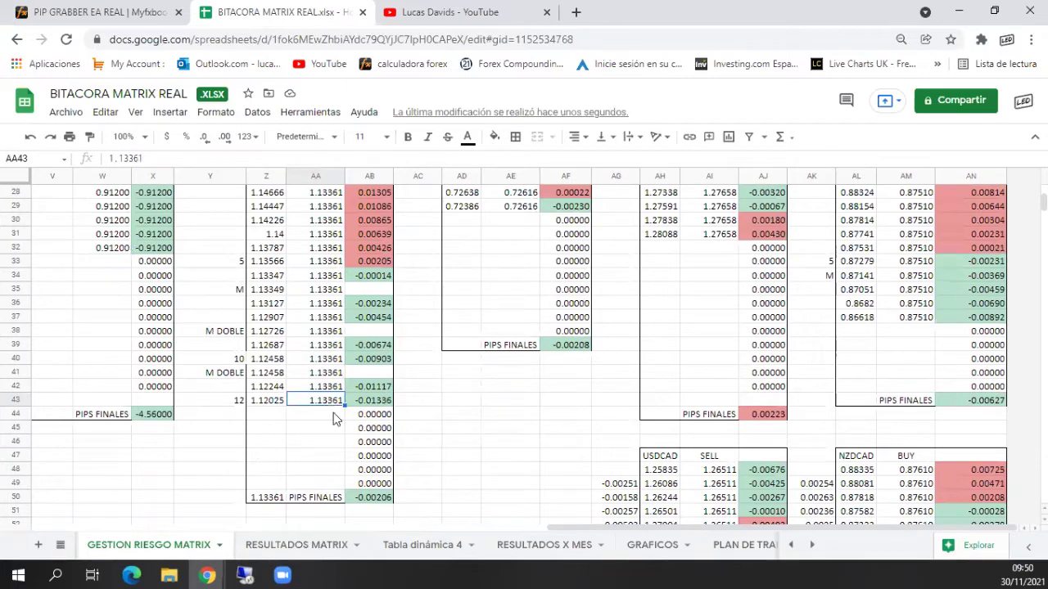
pyautogui.scroll(3, 343, 389)
pyautogui.scroll(2, 346, 383)
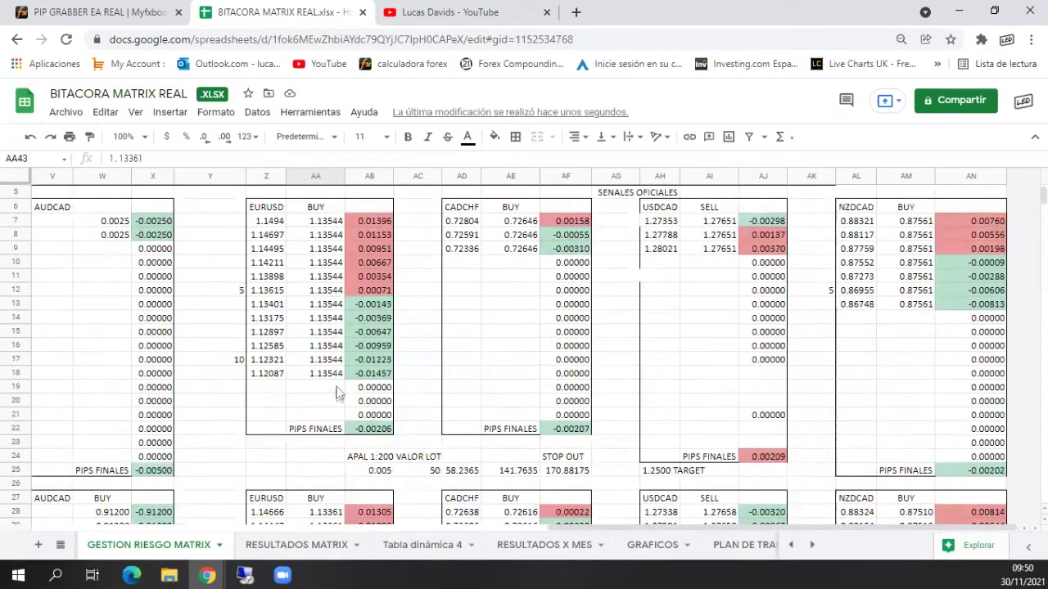
pyautogui.click(334, 375)
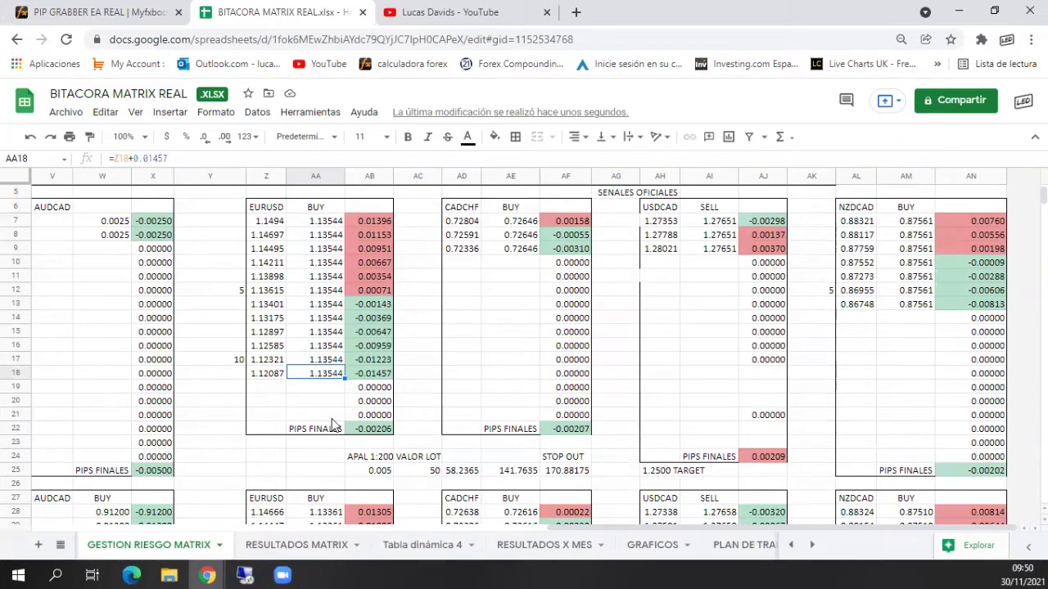
pyautogui.scroll(-1, 331, 424)
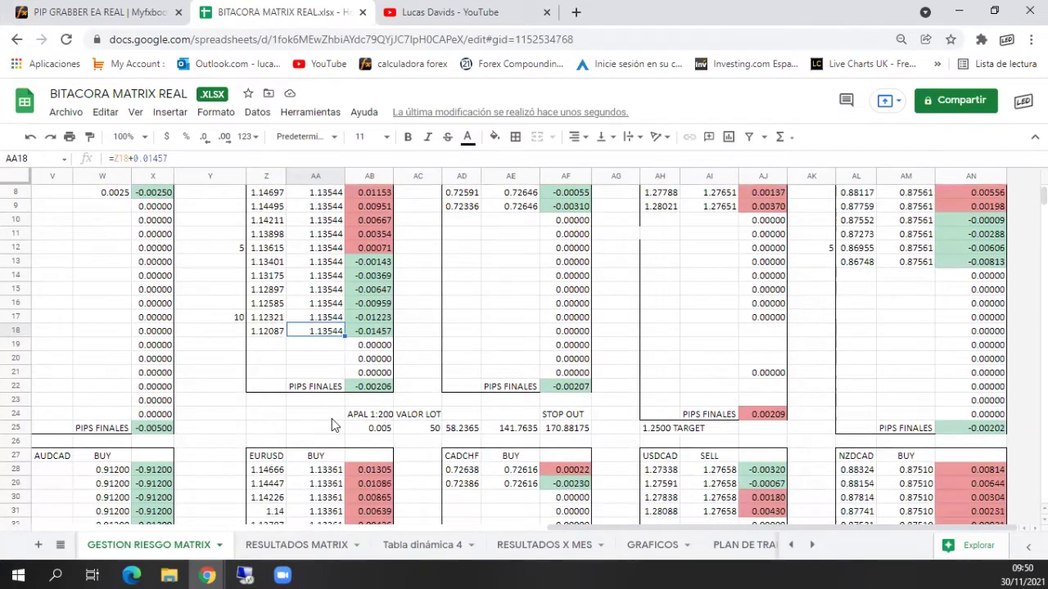
pyautogui.scroll(1, 331, 424)
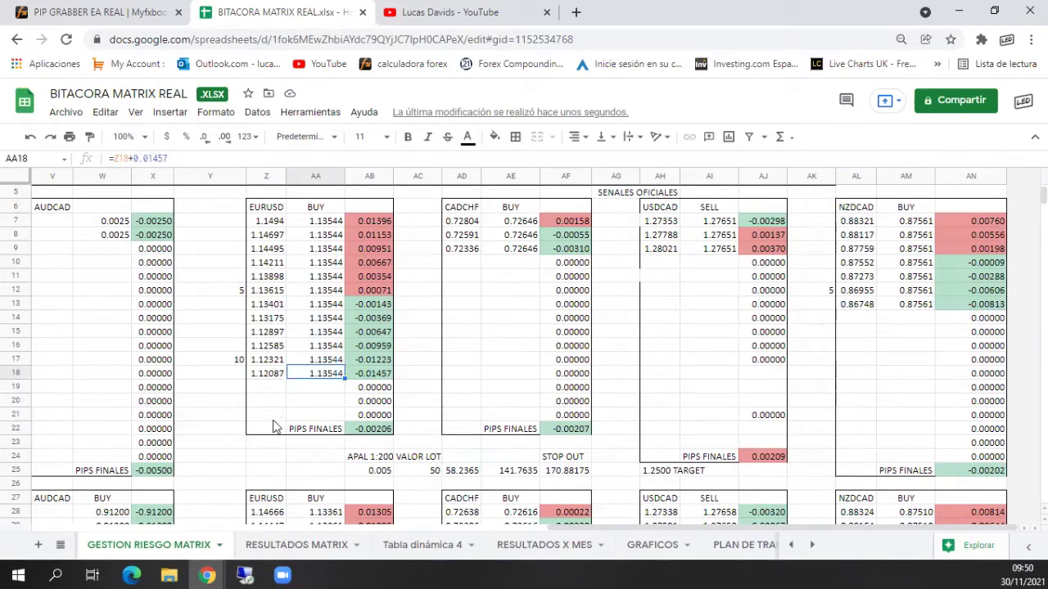
# Step: Highlight the official EURUSD entries Z7:Z19, and go through the second table's non-manual entries from Z28 to Z43
pyautogui.moveTo(263, 223); pyautogui.dragTo(270, 393)
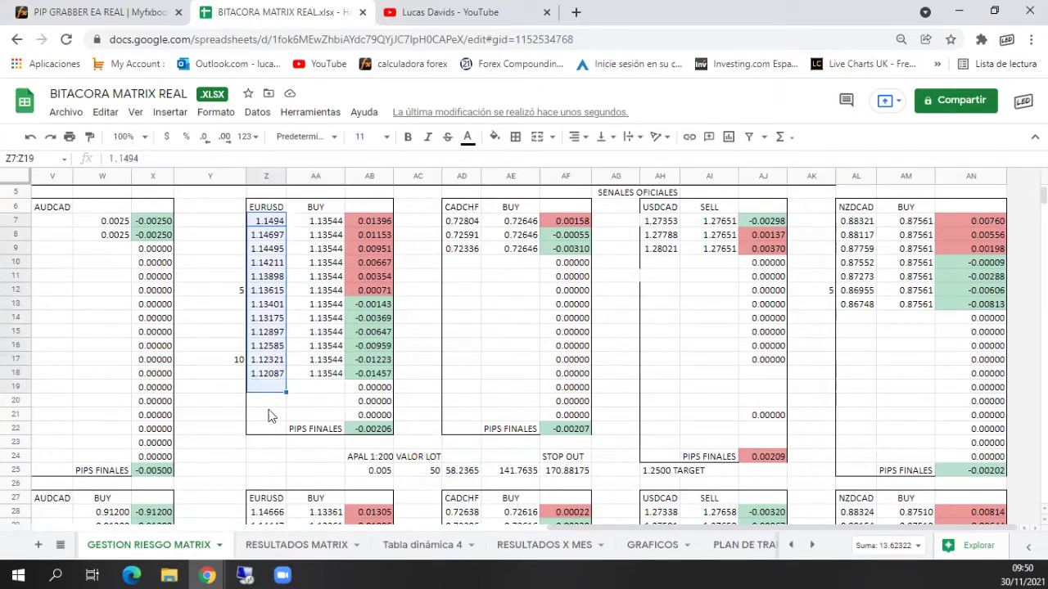
pyautogui.scroll(-4, 270, 393)
pyautogui.click(270, 331)
pyautogui.click(269, 345)
pyautogui.click(268, 359)
pyautogui.click(268, 373)
pyautogui.click(268, 386)
pyautogui.click(269, 401)
pyautogui.click(268, 414)
pyautogui.click(267, 442)
pyautogui.click(264, 456)
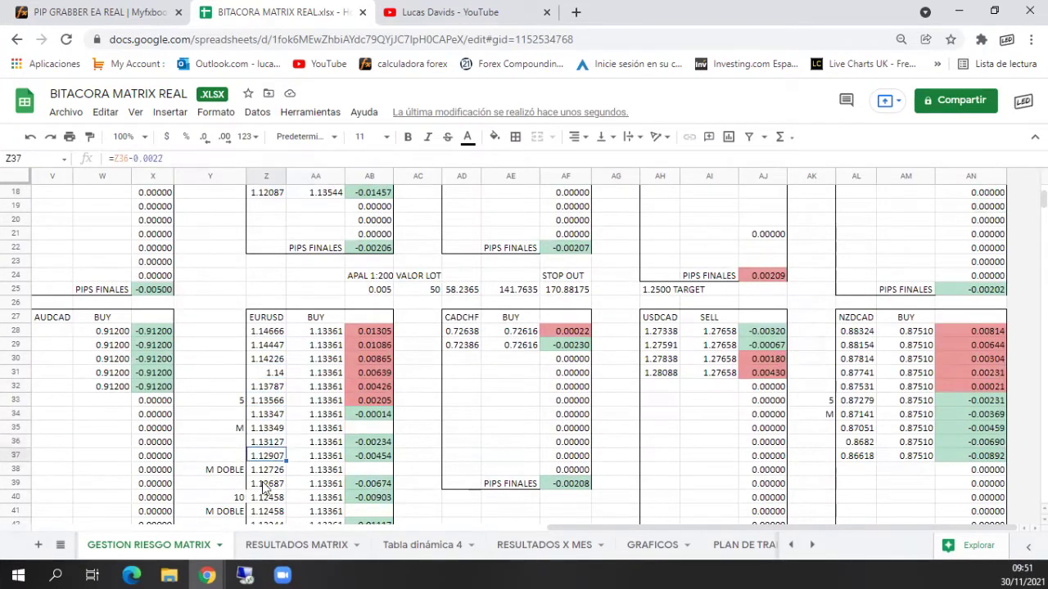
pyautogui.click(263, 484)
pyautogui.scroll(-1, 264, 487)
pyautogui.click(264, 483)
pyautogui.click(264, 498)
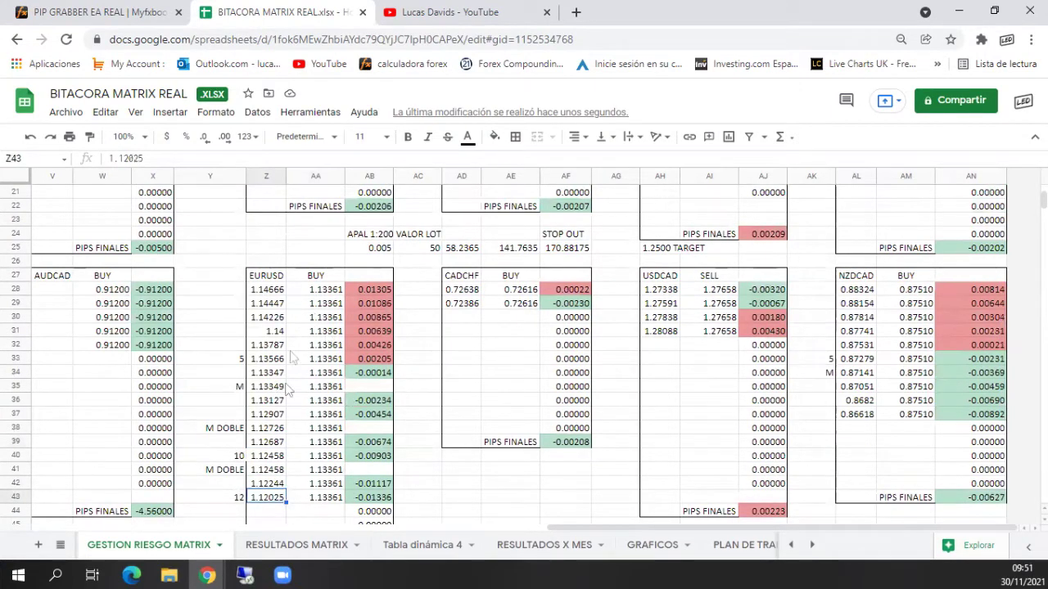
# Step: Review the second EURUSD table's entries, and check the last official entry Z18 against its closing price AA18
pyautogui.scroll(3, 283, 458)
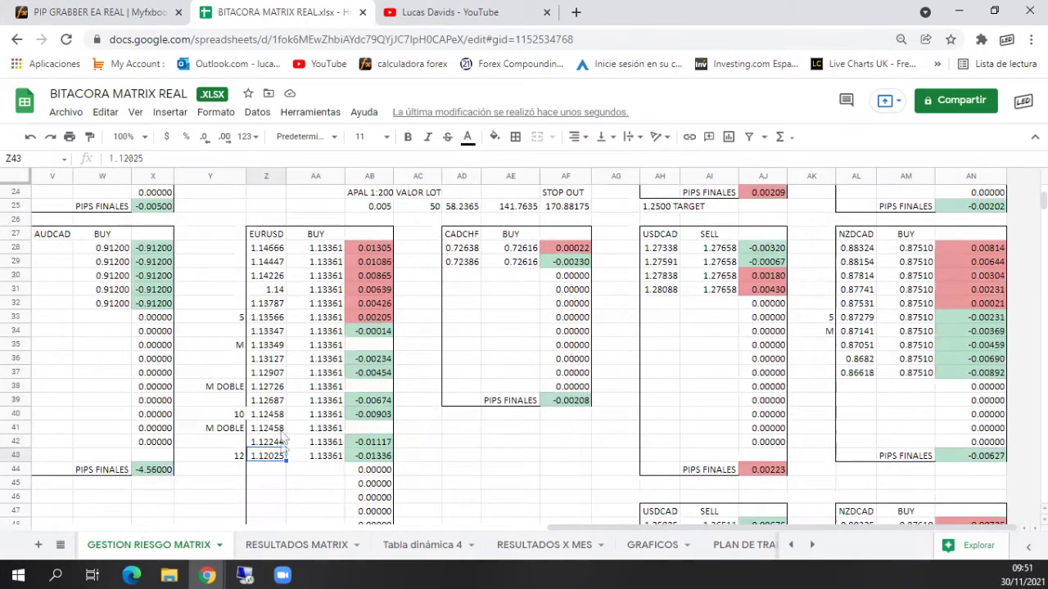
pyautogui.scroll(-5, 282, 458)
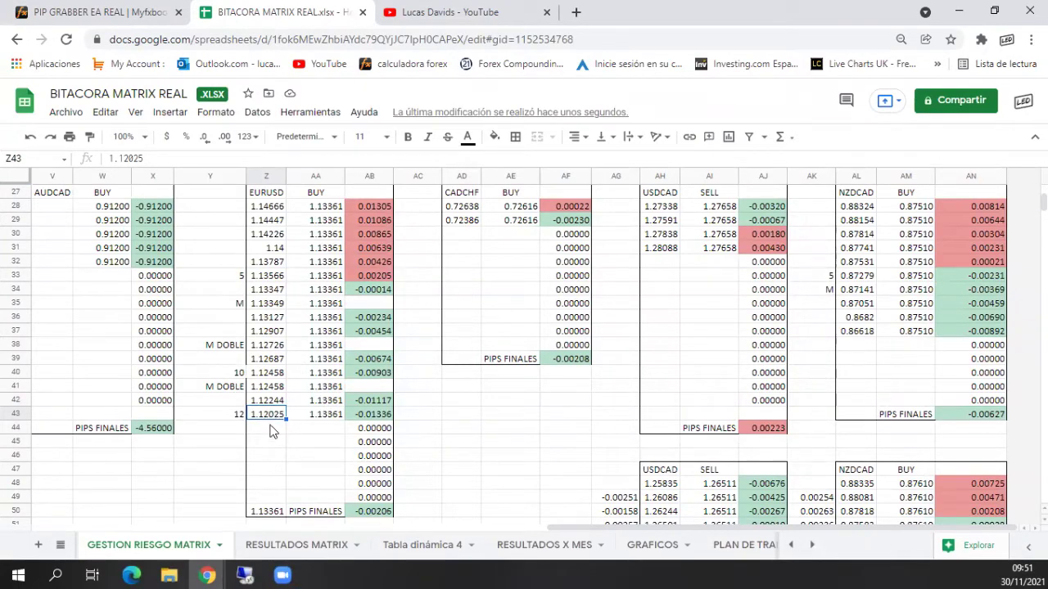
pyautogui.scroll(1, 279, 414)
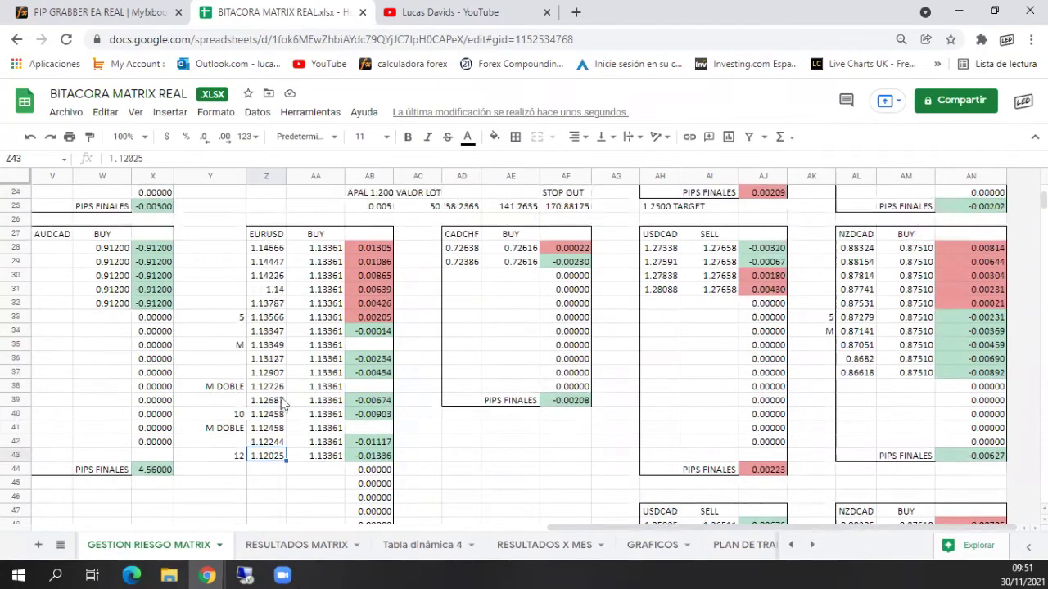
pyautogui.scroll(4, 281, 407)
pyautogui.click(275, 294)
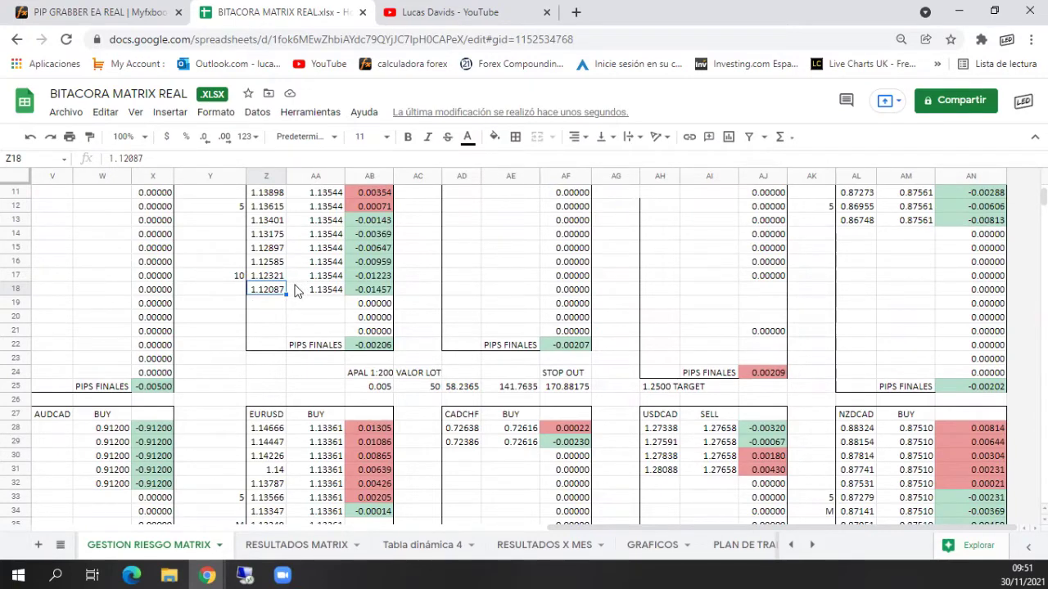
pyautogui.press('Right')
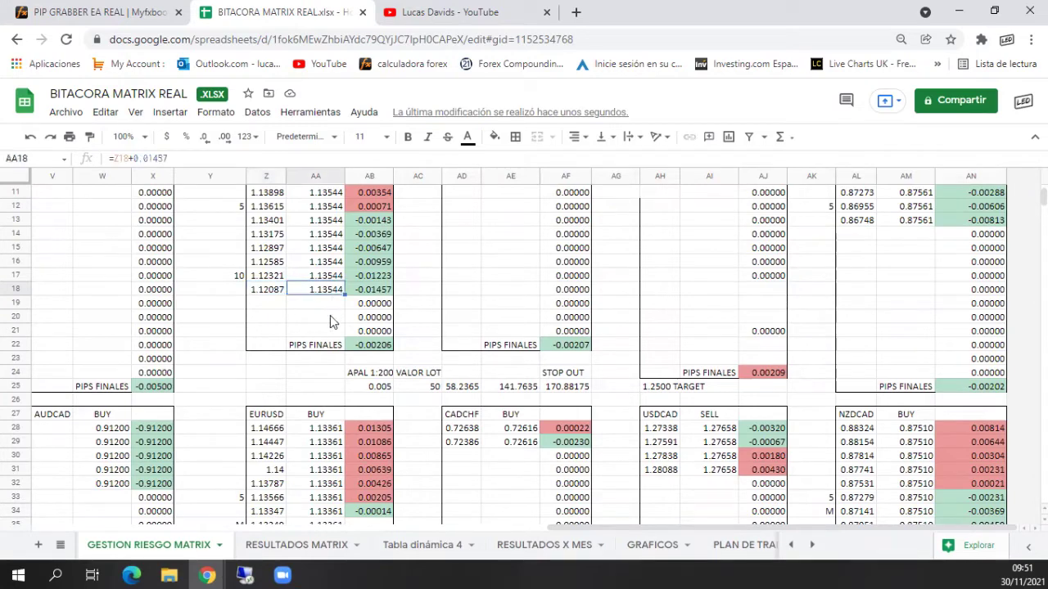
pyautogui.click(267, 291)
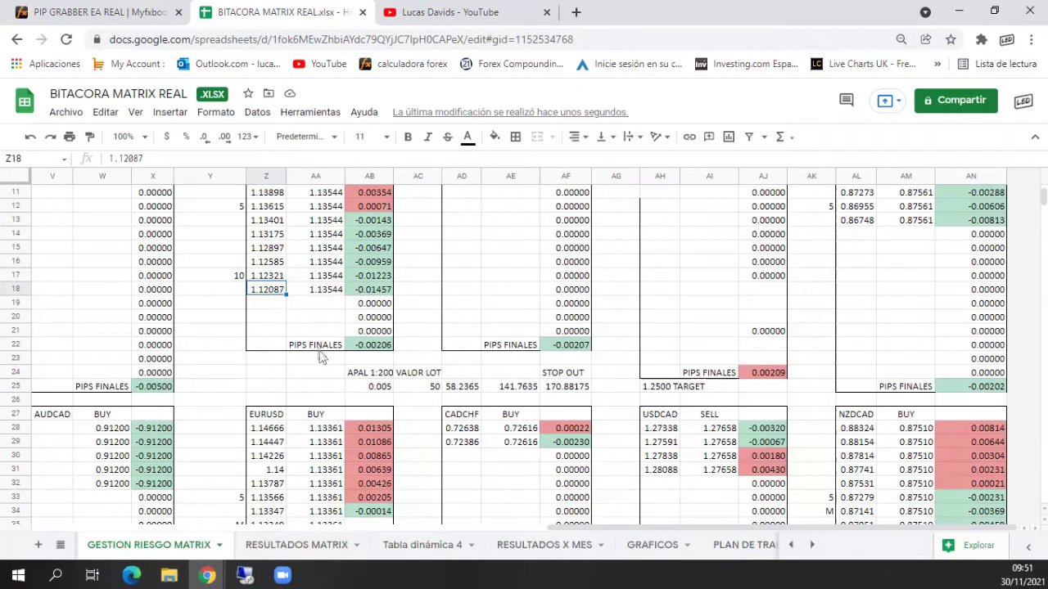
pyautogui.click(330, 289)
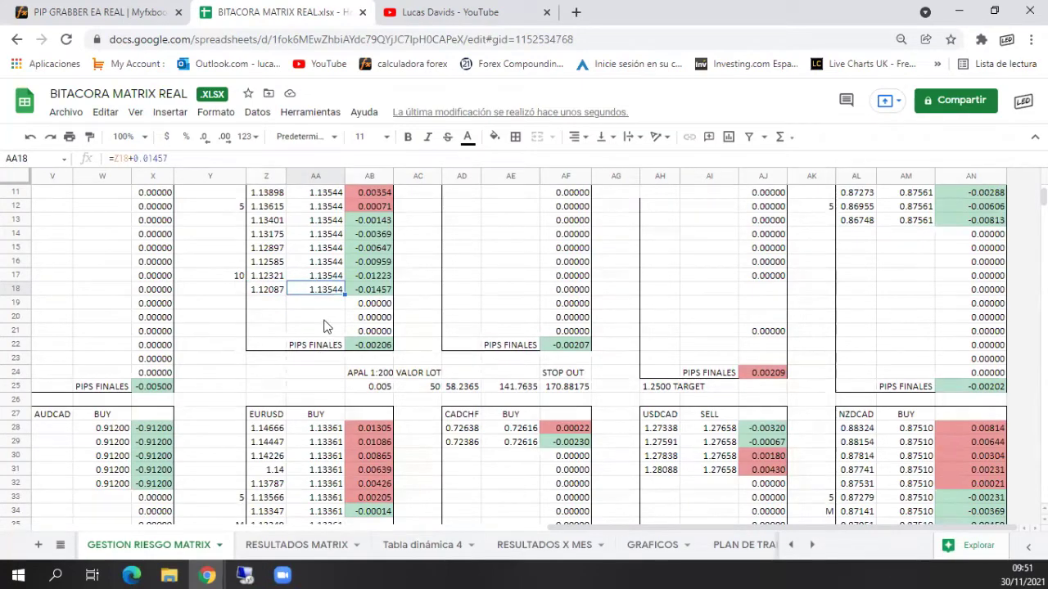
# Step: Compare the last entry Z43 and closing price AA43 of the second EURUSD table with the official closing price AA18
pyautogui.scroll(-1, 327, 324)
pyautogui.scroll(-4, 323, 466)
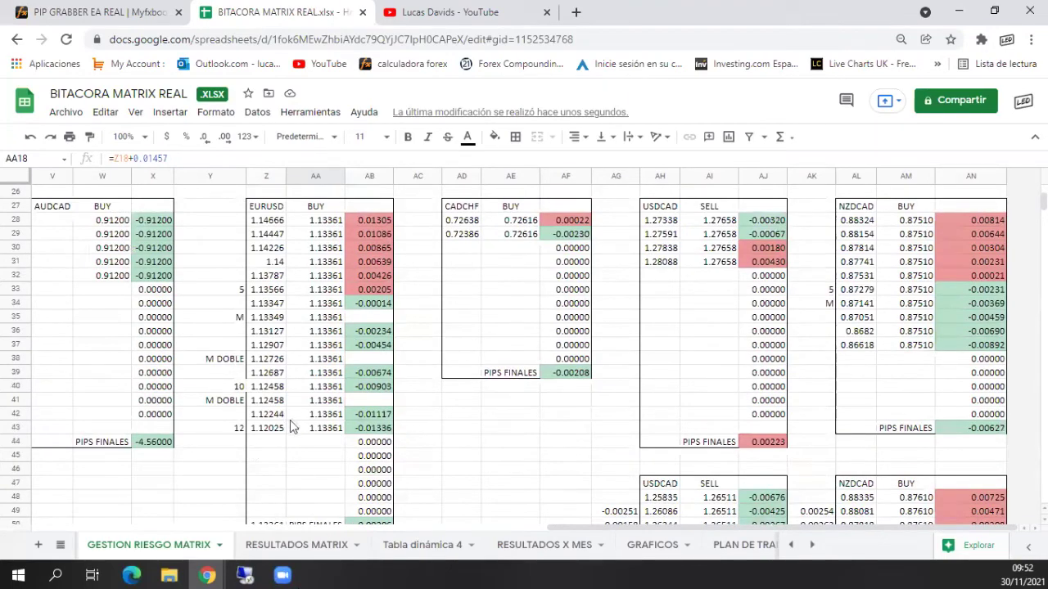
pyautogui.click(266, 429)
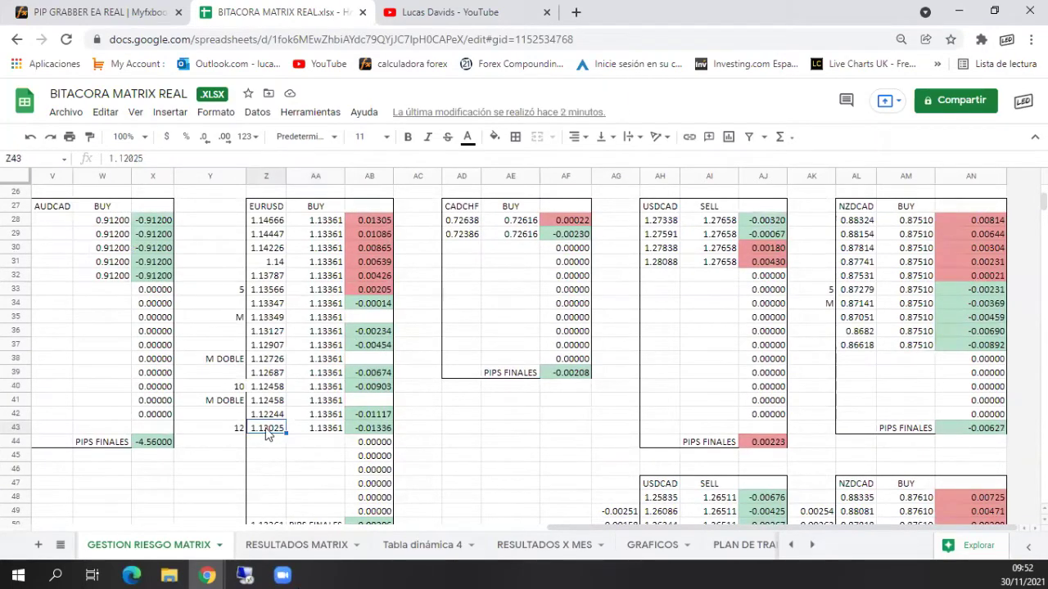
pyautogui.scroll(5, 303, 430)
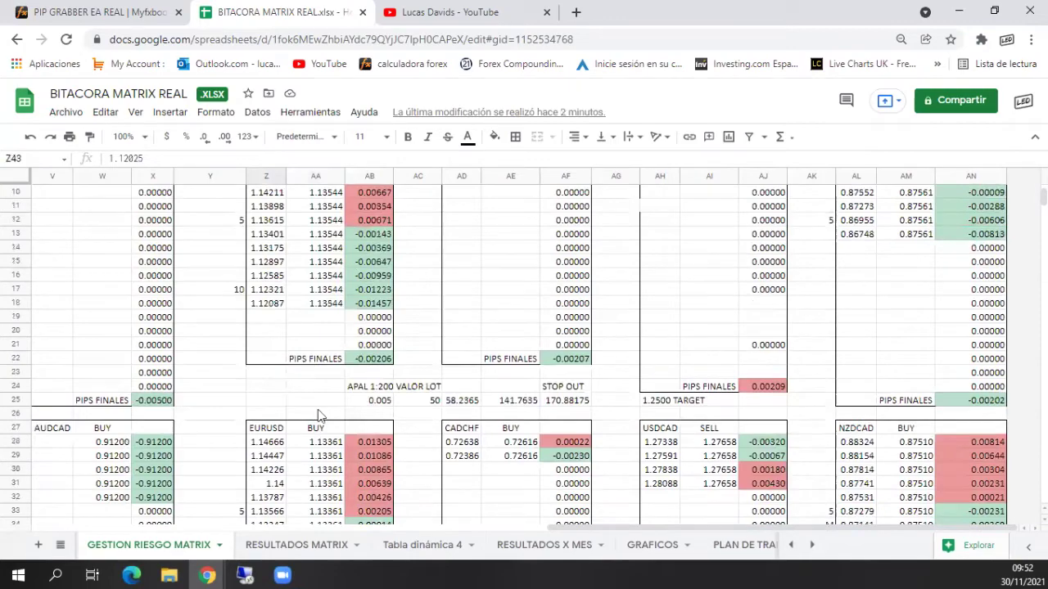
pyautogui.click(321, 308)
pyautogui.scroll(-6, 334, 395)
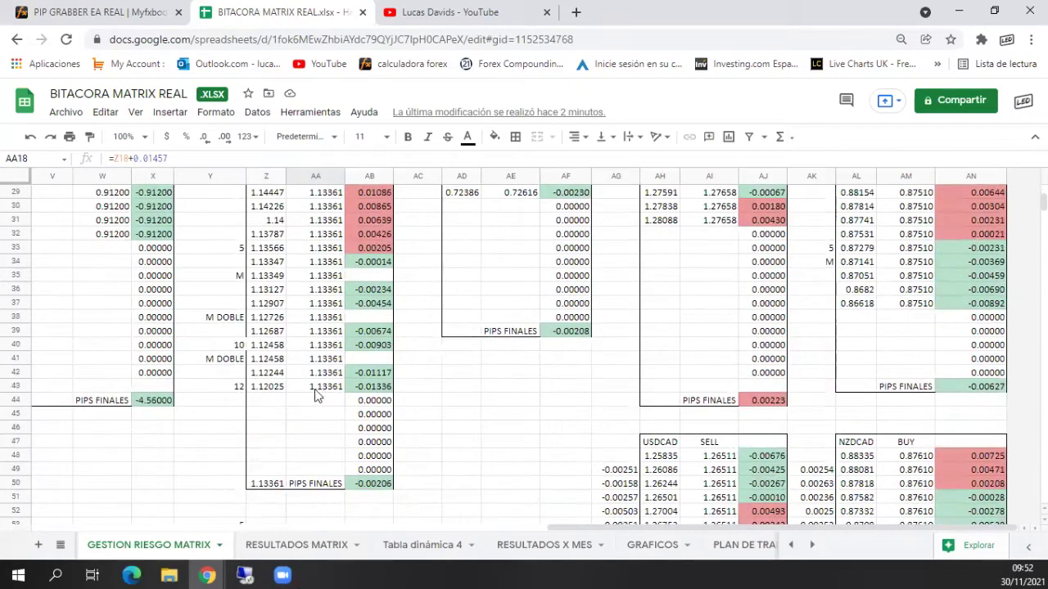
pyautogui.click(266, 394)
pyautogui.click(324, 396)
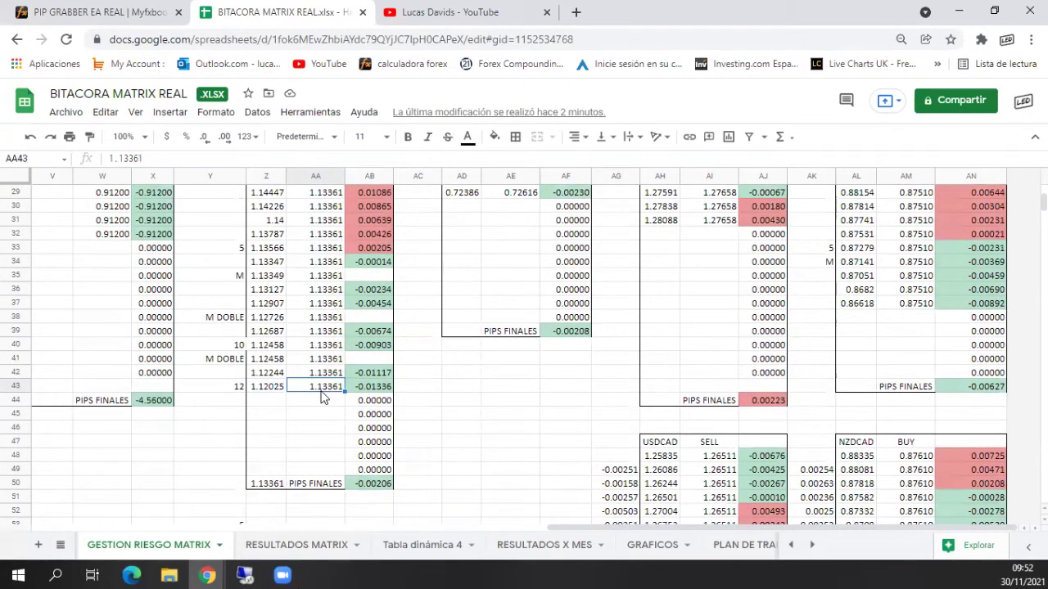
# Step: Calculate +20*12 in the empty cell AE45, and clear the cell again
pyautogui.click(495, 415)
pyautogui.write('+20*12')
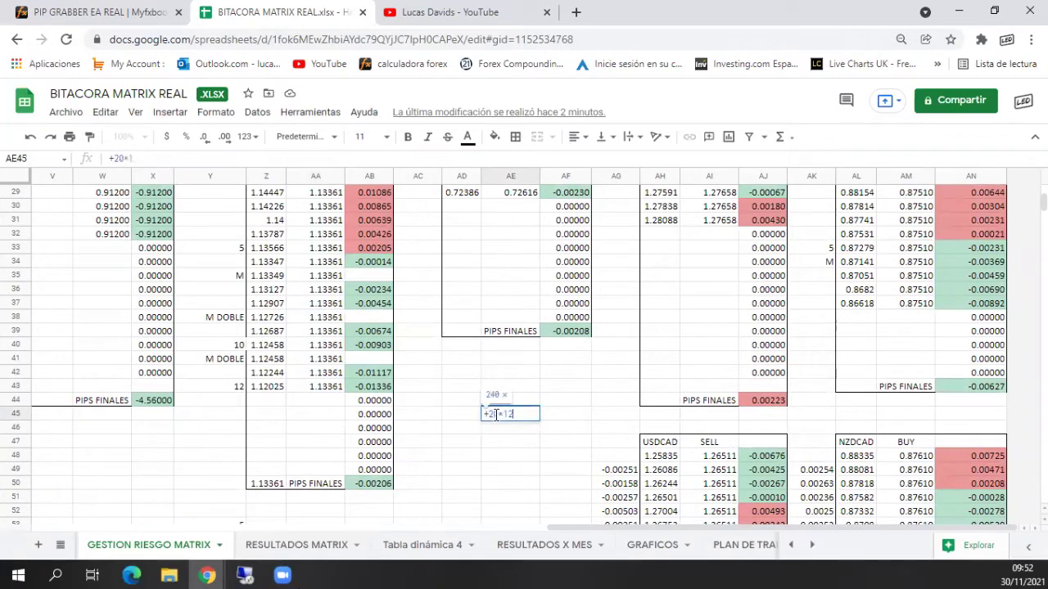
pyautogui.press('Return')
pyautogui.press('Delete')
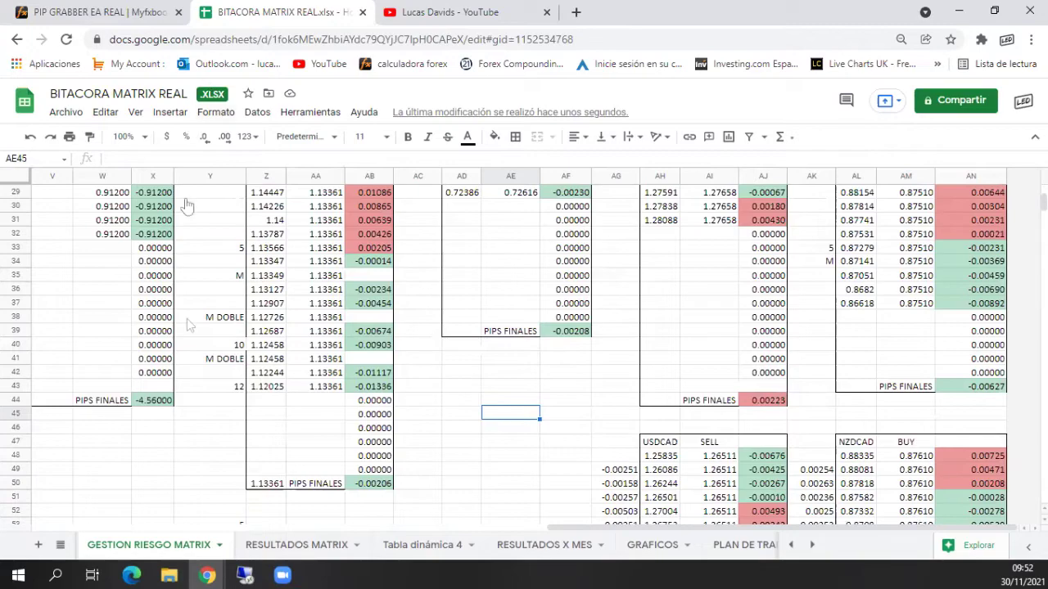
# Step: Switch to the remote desktop's SmartTrader AUD/CAD chart, and return to the spreadsheet
pyautogui.click(279, 573)
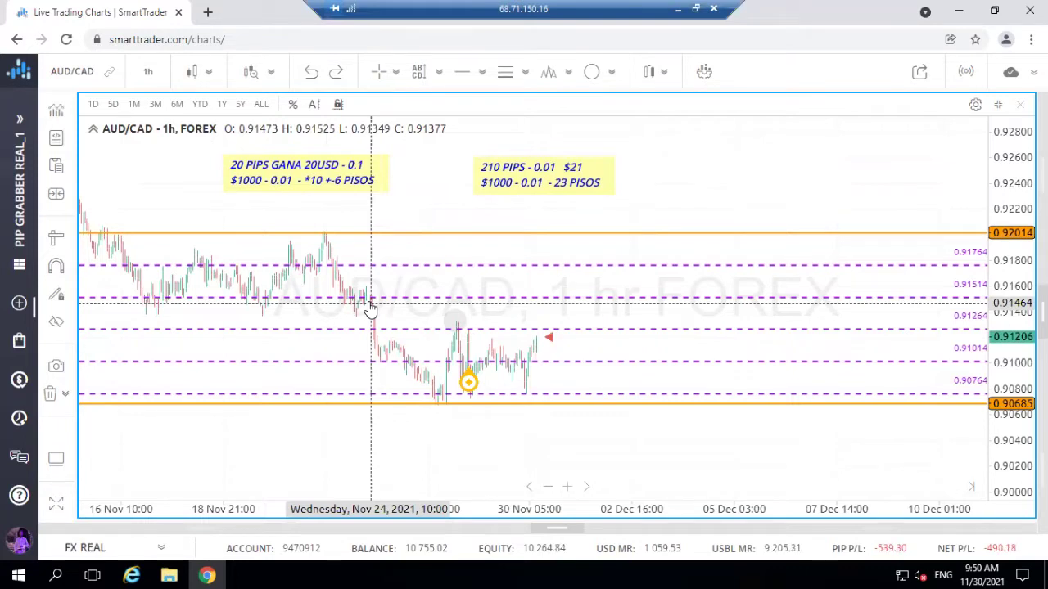
pyautogui.click(678, 8)
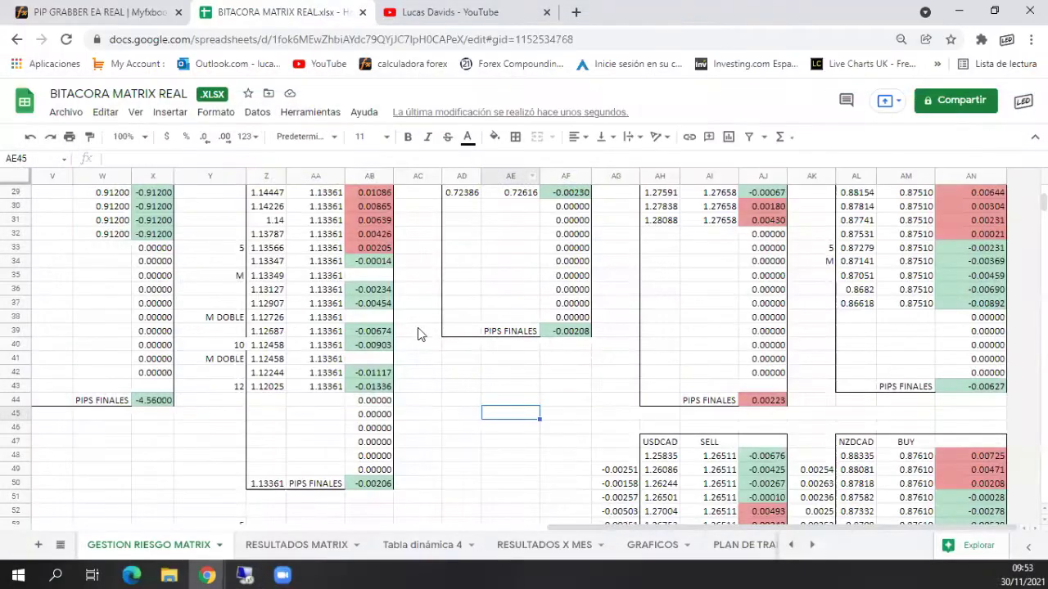
# Step: Compare the EURUSD closing price without manual trades in AA43 with the official closing price in AA18 once more
pyautogui.click(318, 400)
pyautogui.click(445, 391)
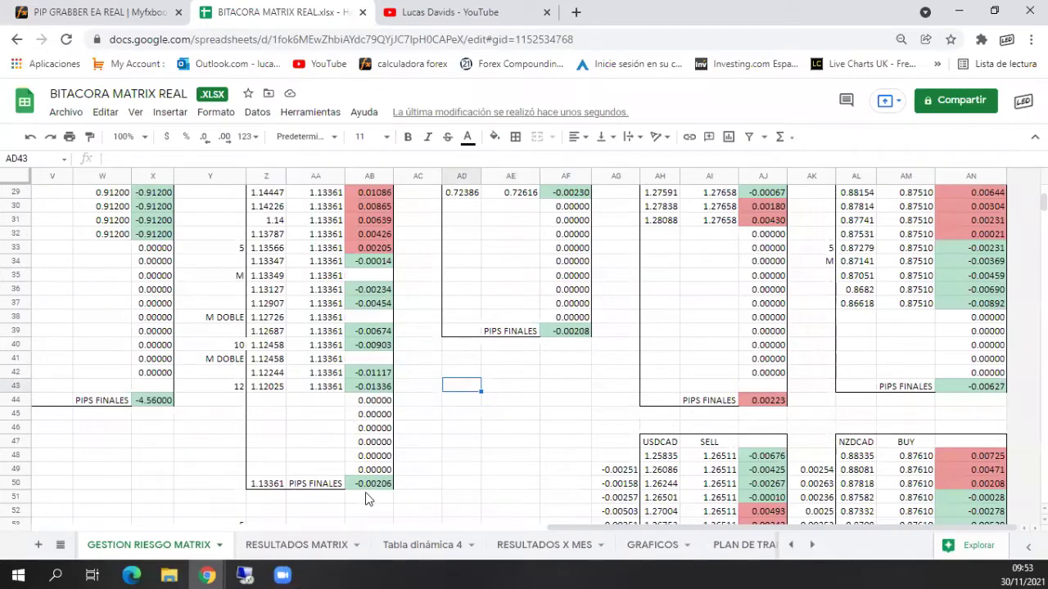
pyautogui.click(328, 388)
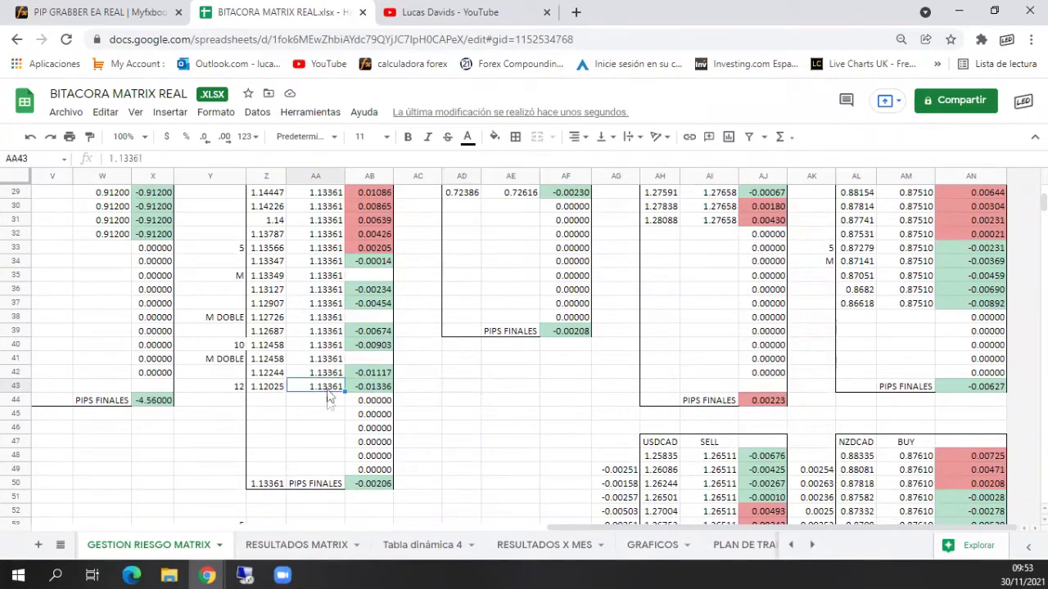
pyautogui.scroll(5, 330, 360)
pyautogui.click(324, 363)
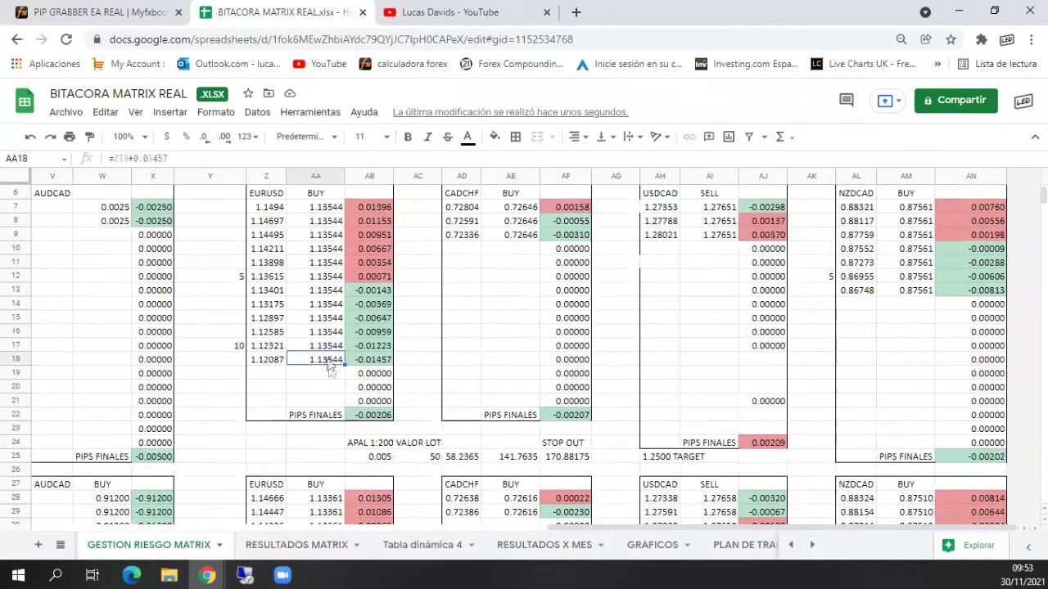
# Step: Set the second EURUSD table's closing price in AA43 to 1.13460, and check the final pips in AB50
pyautogui.scroll(-5, 326, 368)
pyautogui.click(330, 445)
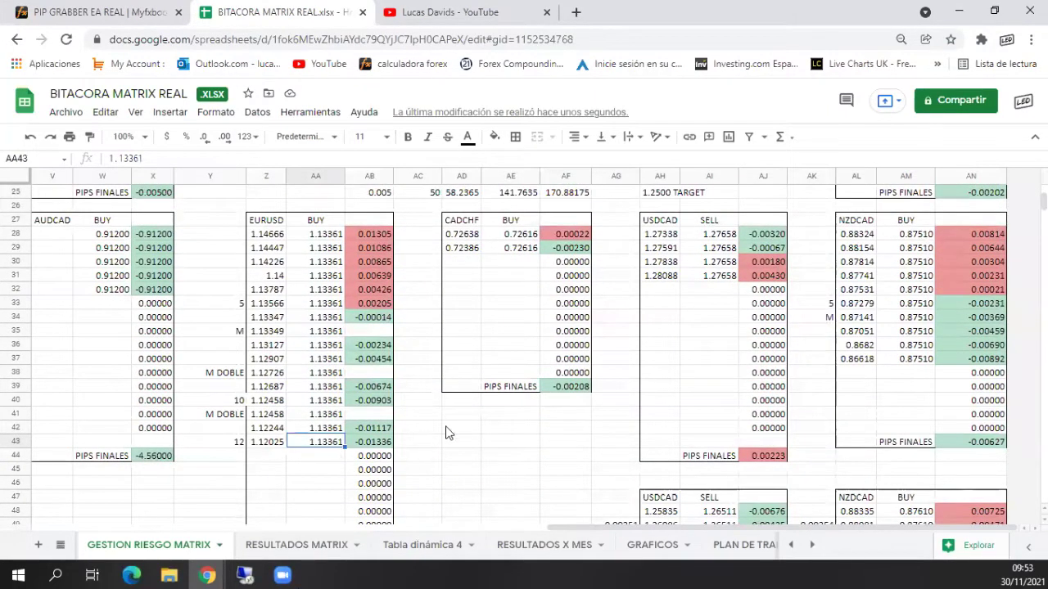
pyautogui.press('Return')
pyautogui.press('BackSpace')
pyautogui.press('BackSpace')
pyautogui.press('BackSpace')
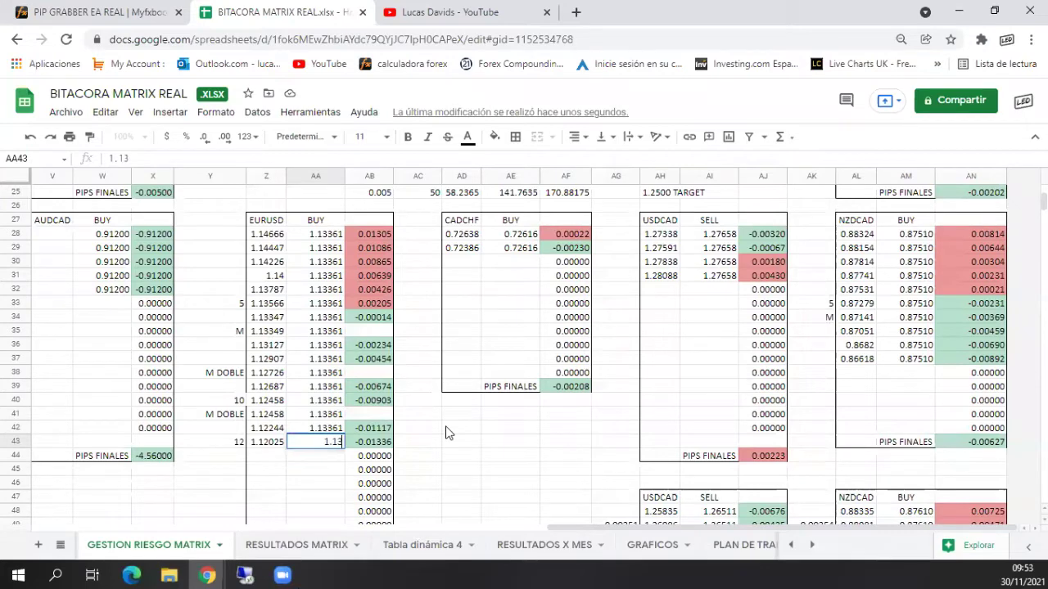
pyautogui.write('460')
pyautogui.press('Return')
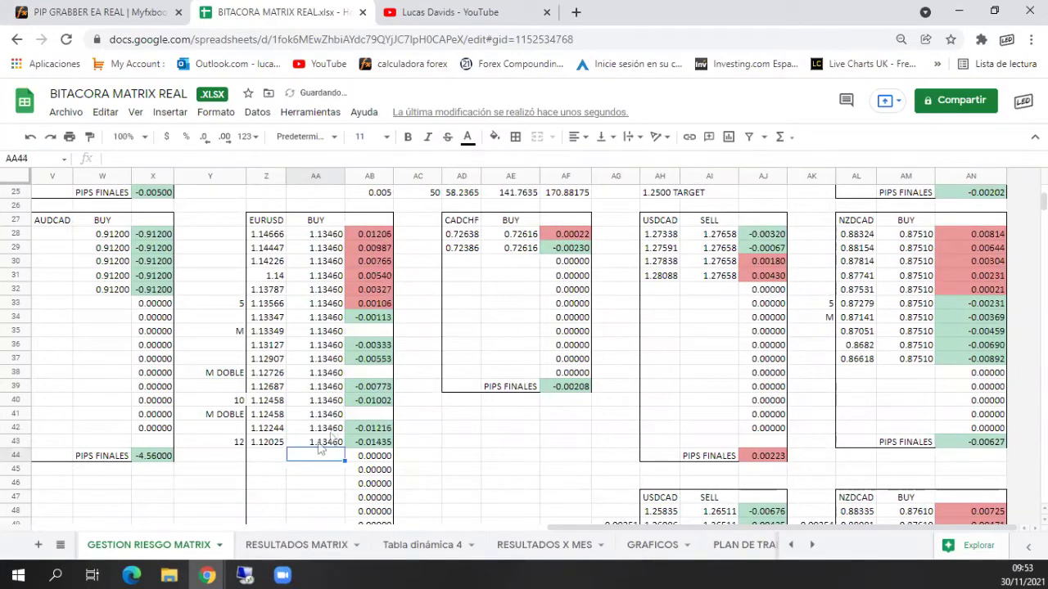
pyautogui.scroll(-2, 316, 445)
pyautogui.click(372, 456)
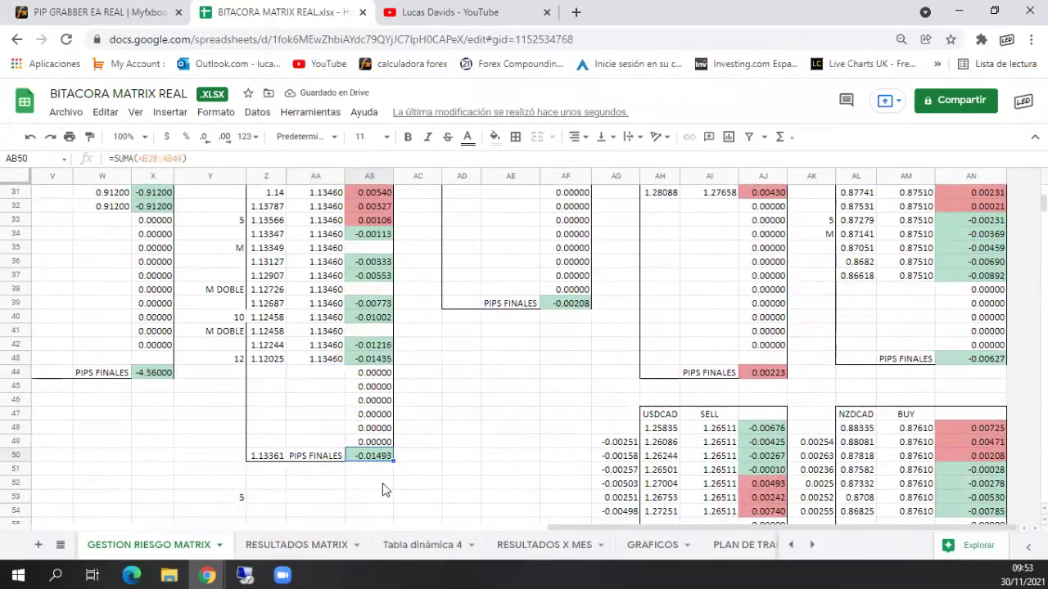
pyautogui.scroll(1, 384, 412)
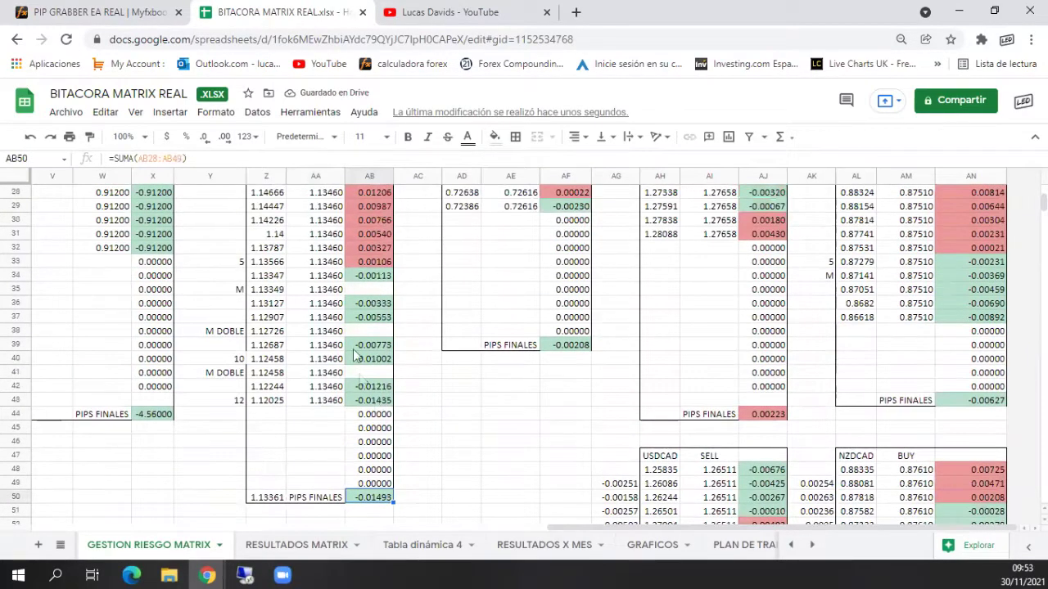
# Step: Fill the pip difference formula into the blank manual-trade rows AB35, AB38 and AB41, and check the final pips in AB50
pyautogui.click(370, 290)
pyautogui.click(232, 280)
pyautogui.click(385, 279)
pyautogui.moveTo(394, 281); pyautogui.dragTo(392, 377)
pyautogui.click(391, 319)
pyautogui.click(390, 365)
pyautogui.click(388, 497)
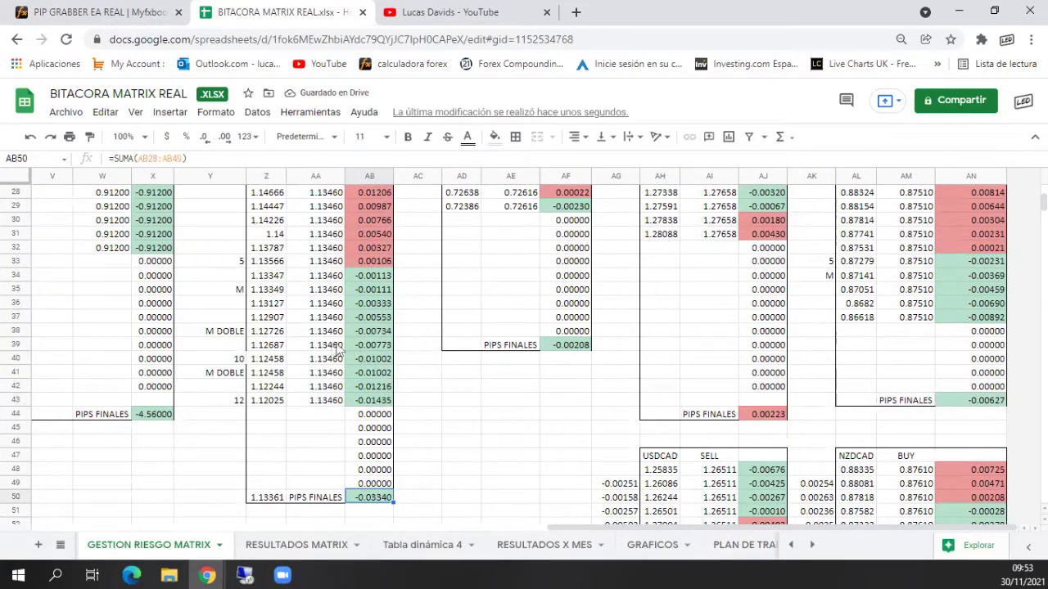
# Step: Examine the M DOBLE manual trades in rows 38 and 41 and their contribution to the EURUSD final pips in AB50
pyautogui.click(235, 361)
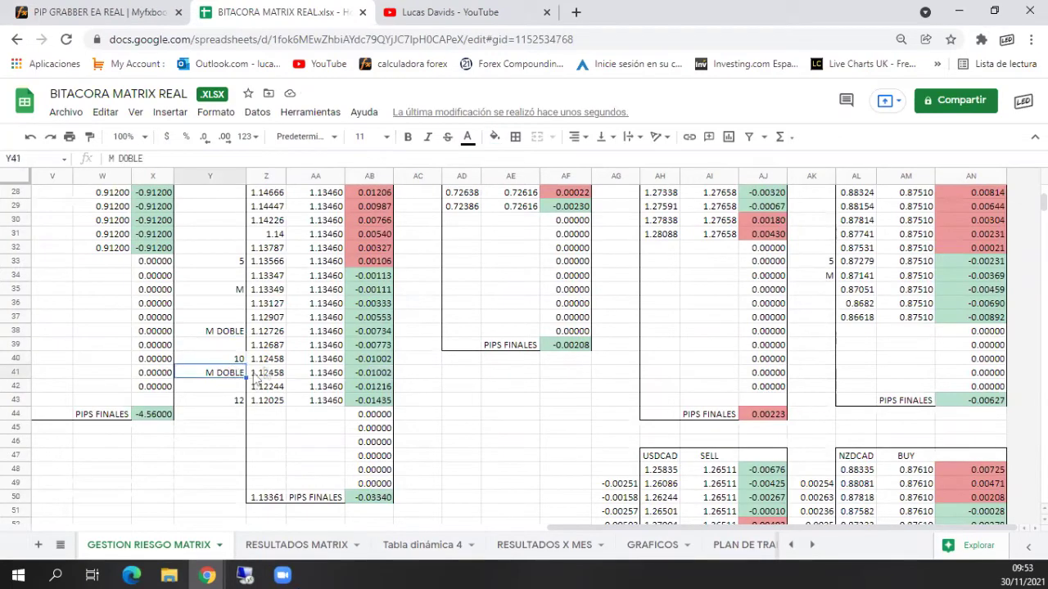
pyautogui.click(379, 330)
pyautogui.click(386, 373)
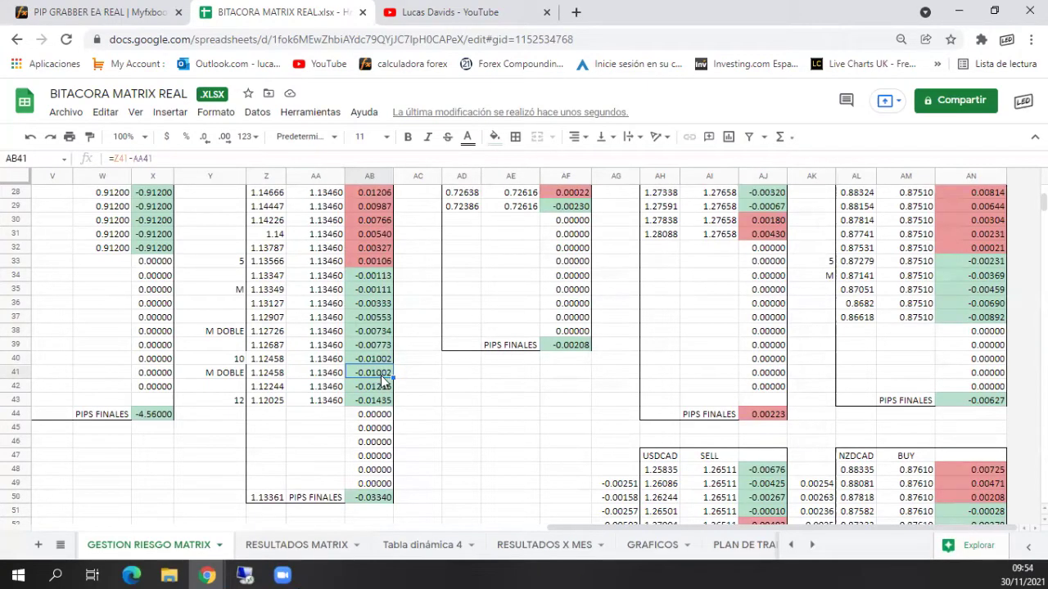
pyautogui.click(372, 332)
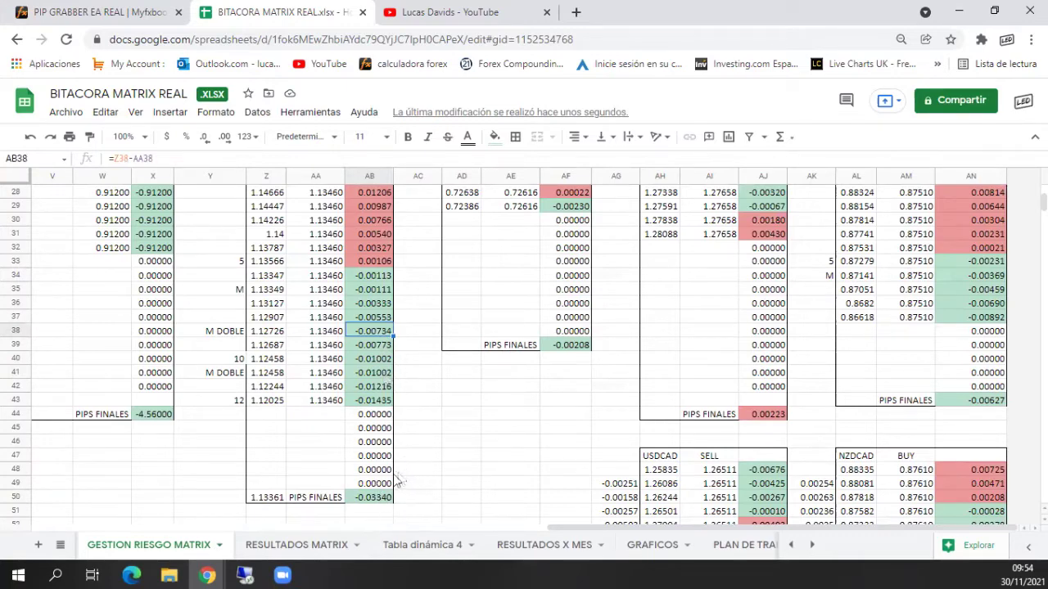
pyautogui.click(380, 501)
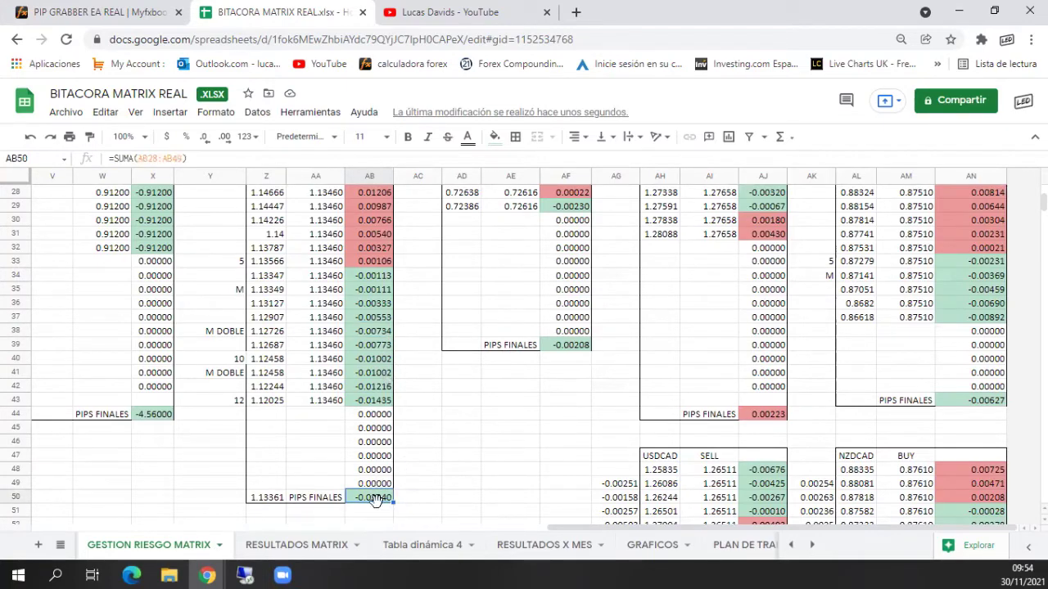
# Step: Enter +570 0.04 in AC50 beside the EURUSD final pips, and correct it to =570- 0.04
pyautogui.click(418, 498)
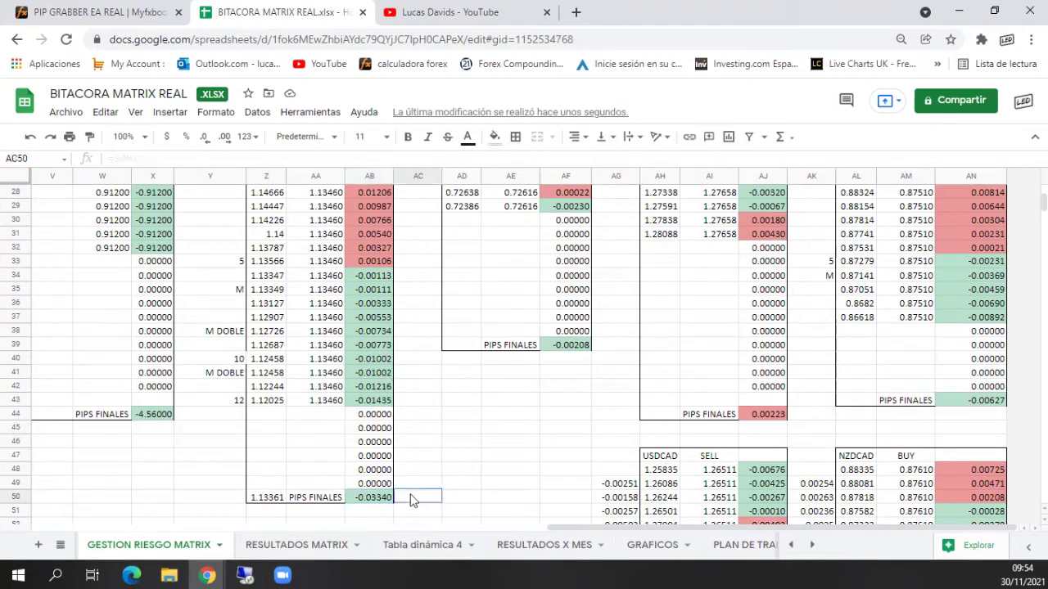
pyautogui.write('+570')
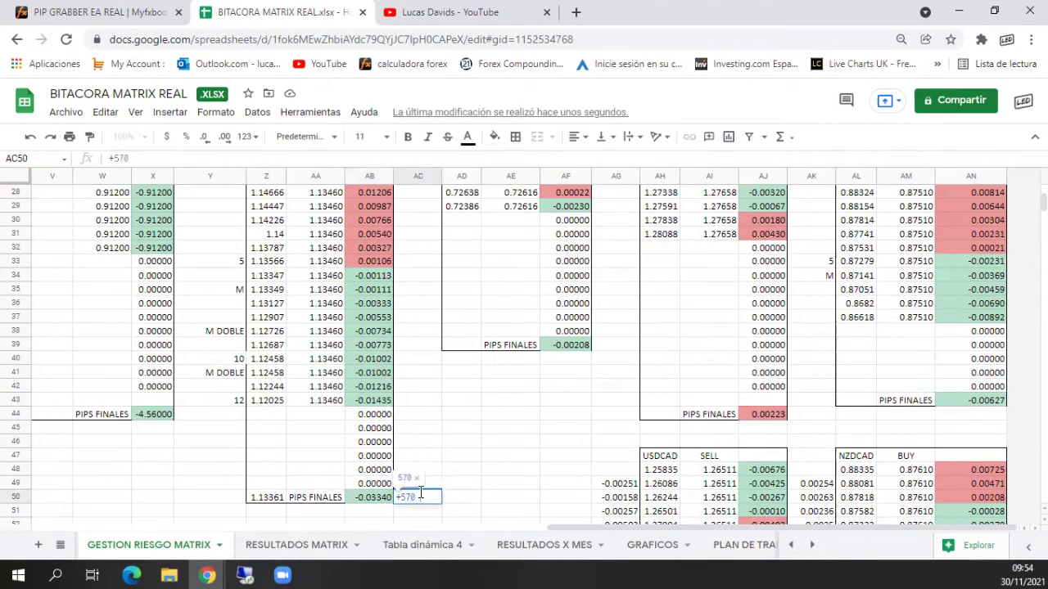
pyautogui.write(' pips')
pyautogui.press('Return')
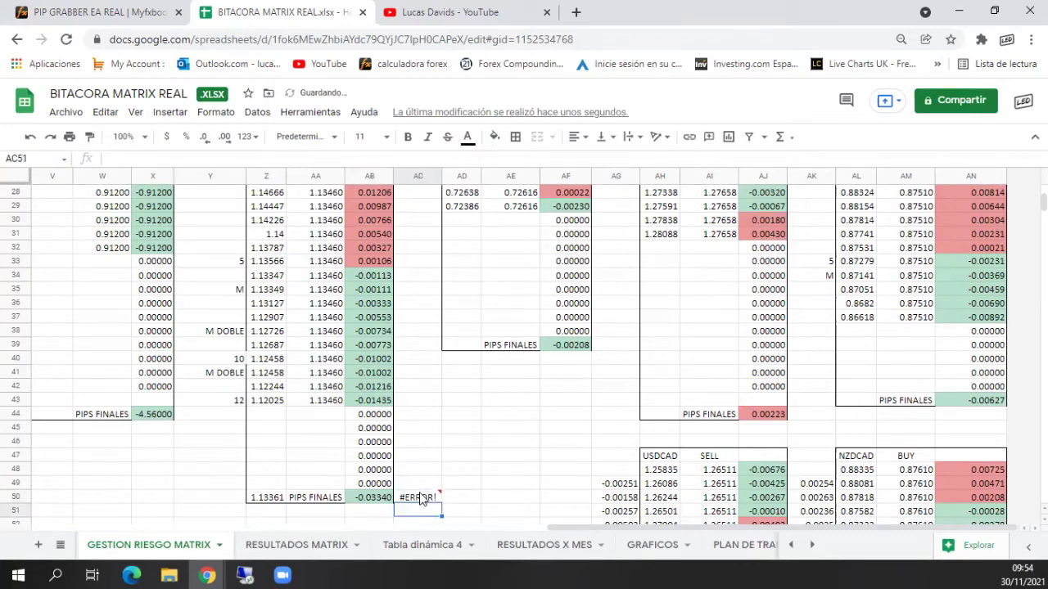
pyautogui.click(419, 497)
pyautogui.click(137, 160)
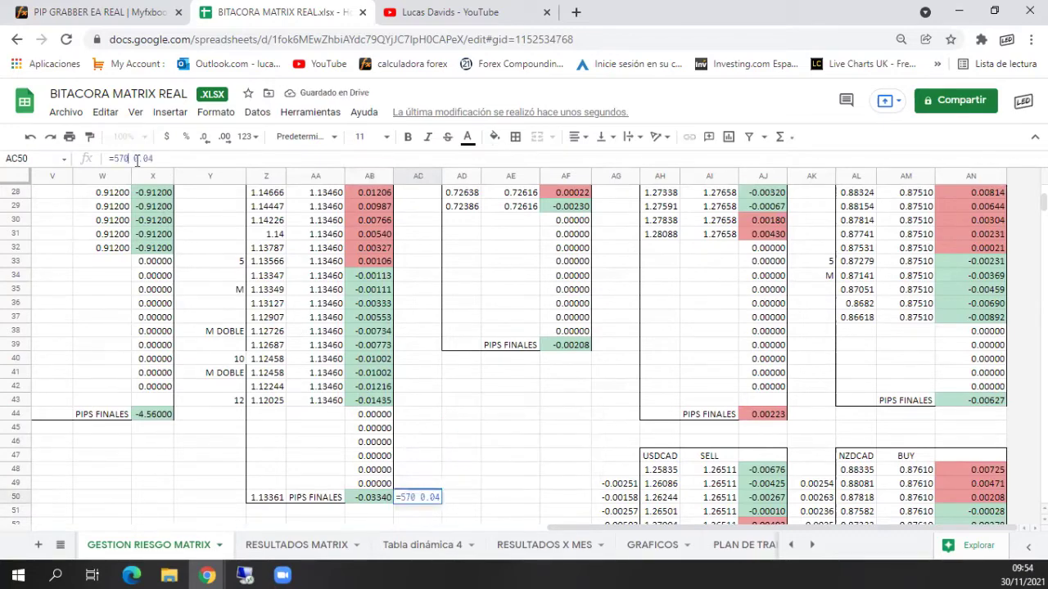
pyautogui.write('-')
pyautogui.press('Return')
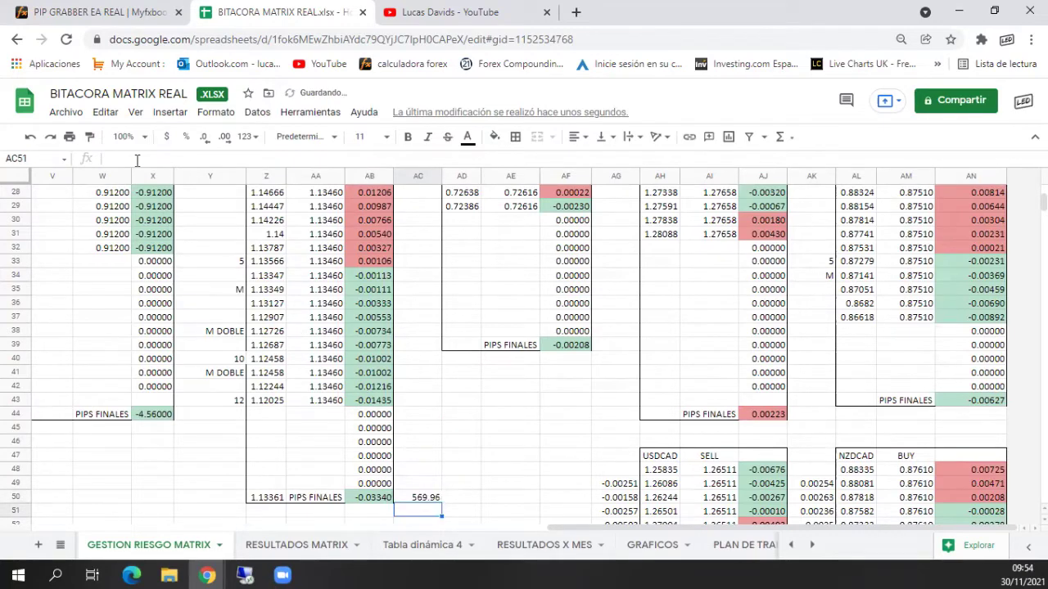
# Step: Reduce AC50 to =570 and enter 0.04 separately in AD50
pyautogui.click(421, 498)
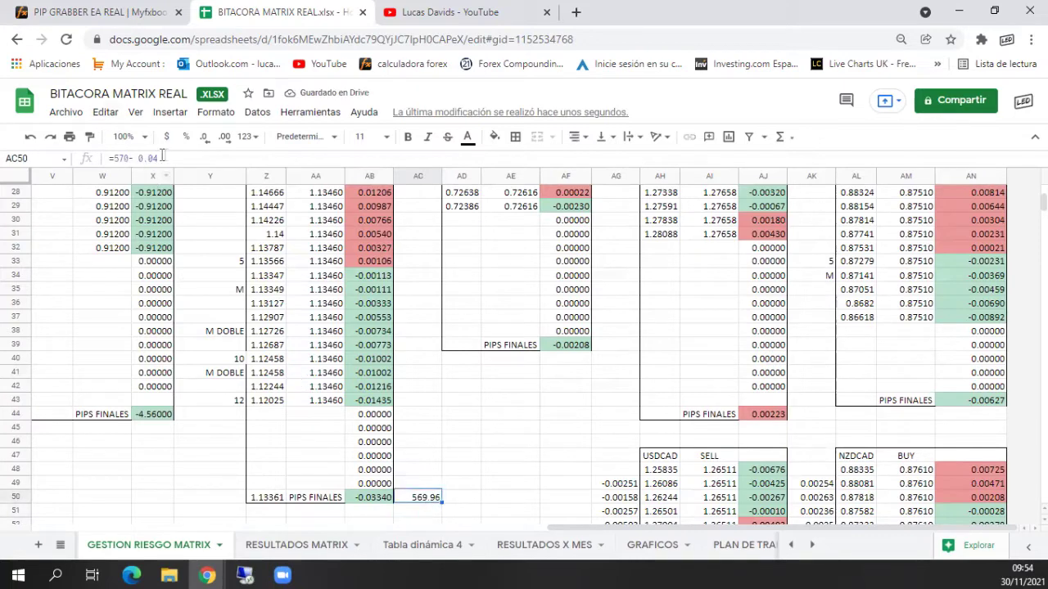
pyautogui.moveTo(160, 159); pyautogui.dragTo(133, 159)
pyautogui.press('BackSpace')
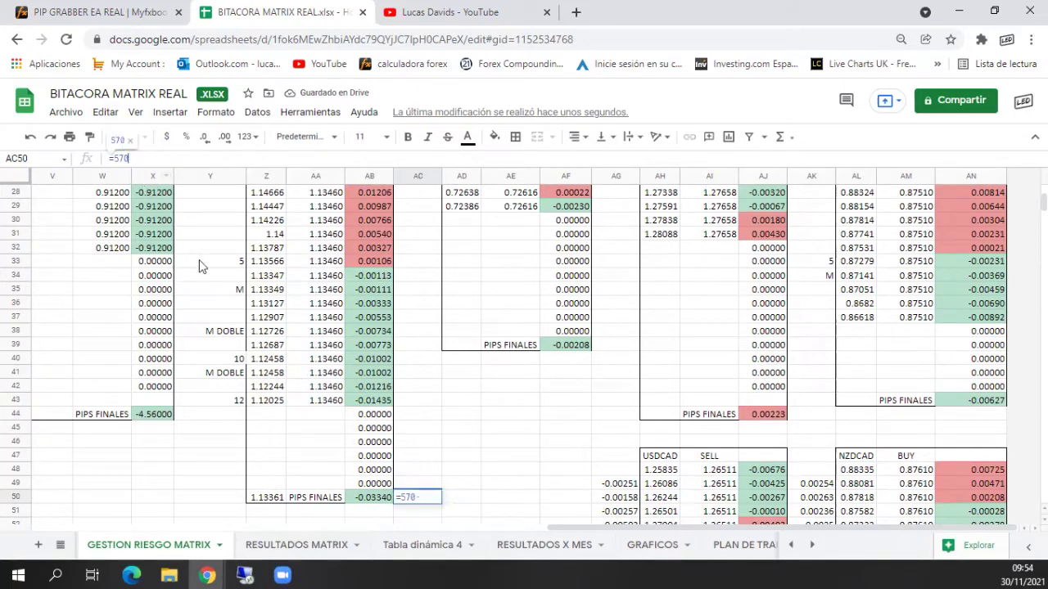
pyautogui.click(461, 498)
pyautogui.write('0.04')
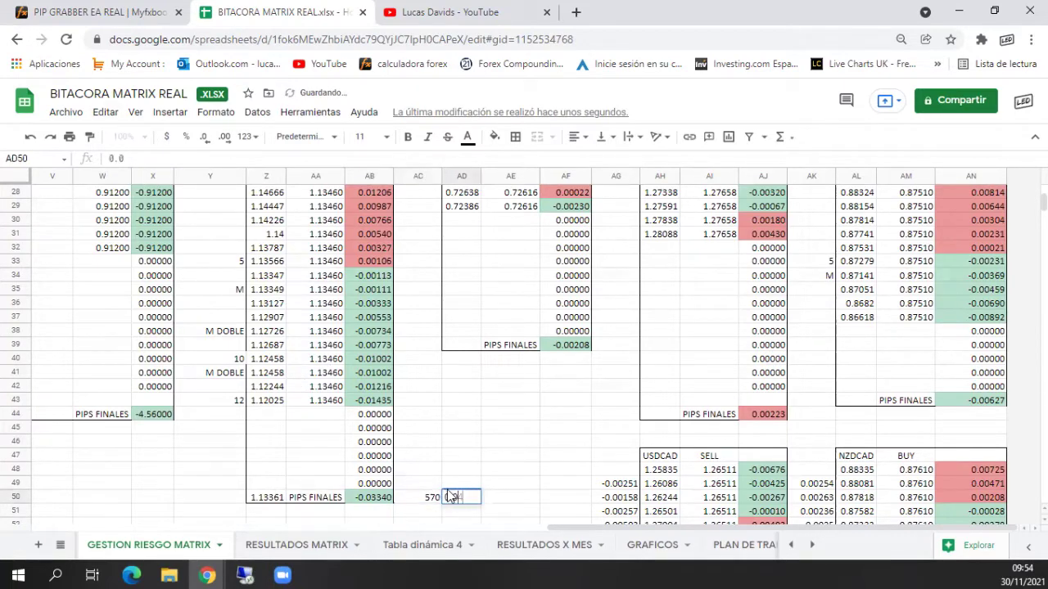
pyautogui.press('Return')
pyautogui.click(452, 456)
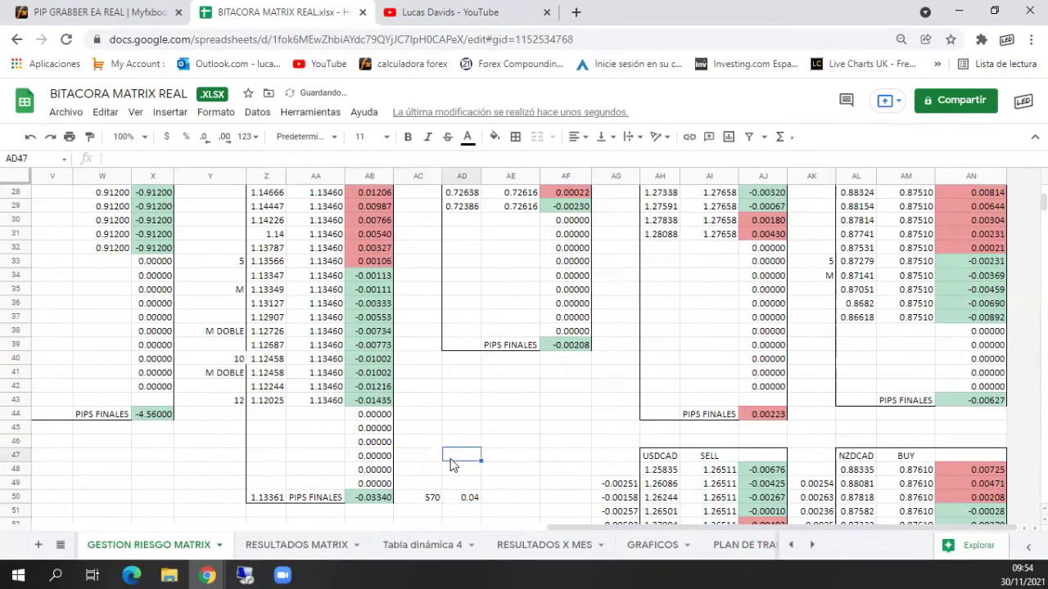
pyautogui.click(430, 497)
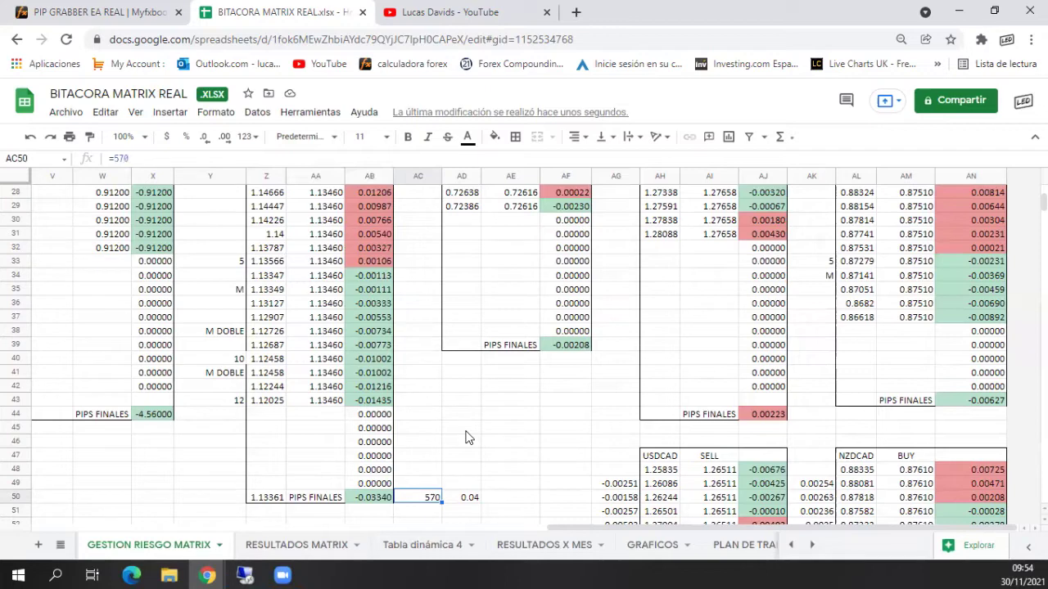
# Step: Review the CADCHF entries in AD28 and AD29 and the next free entry rows of the CADCHF and USDCAD tables
pyautogui.scroll(2, 479, 277)
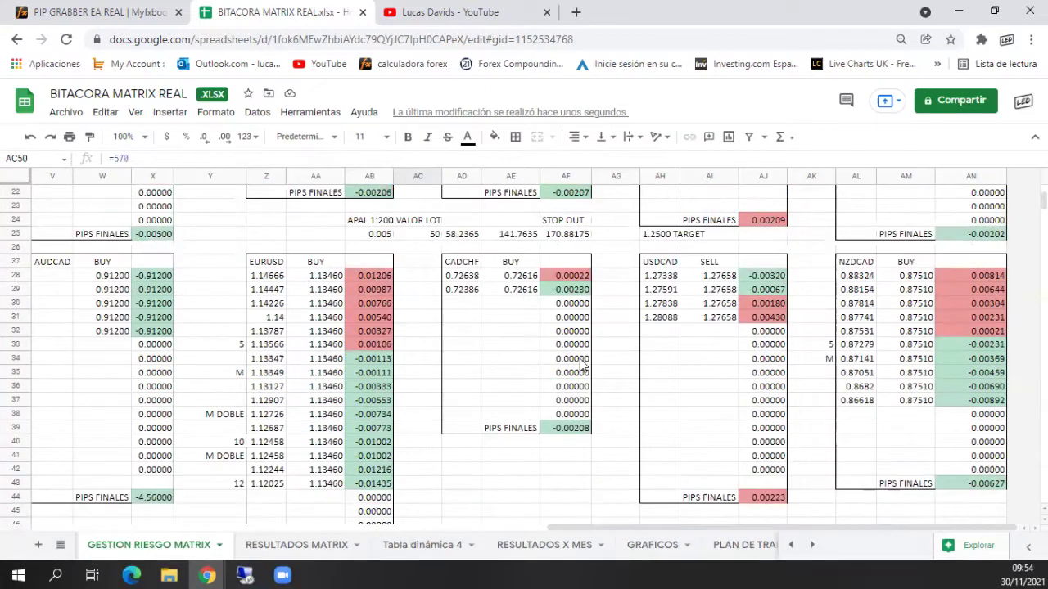
pyautogui.click(463, 276)
pyautogui.click(467, 290)
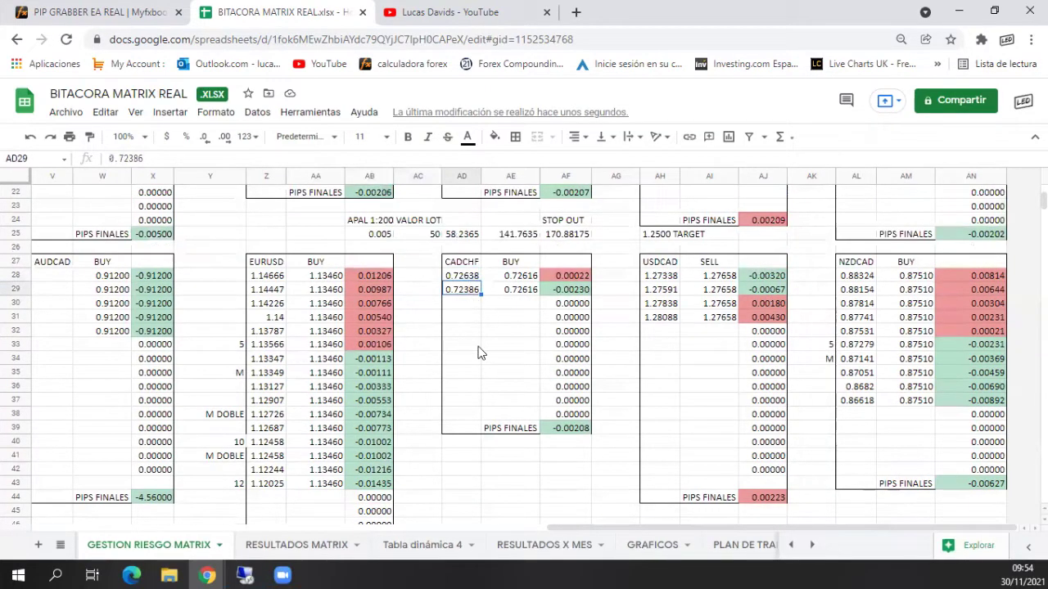
pyautogui.click(468, 304)
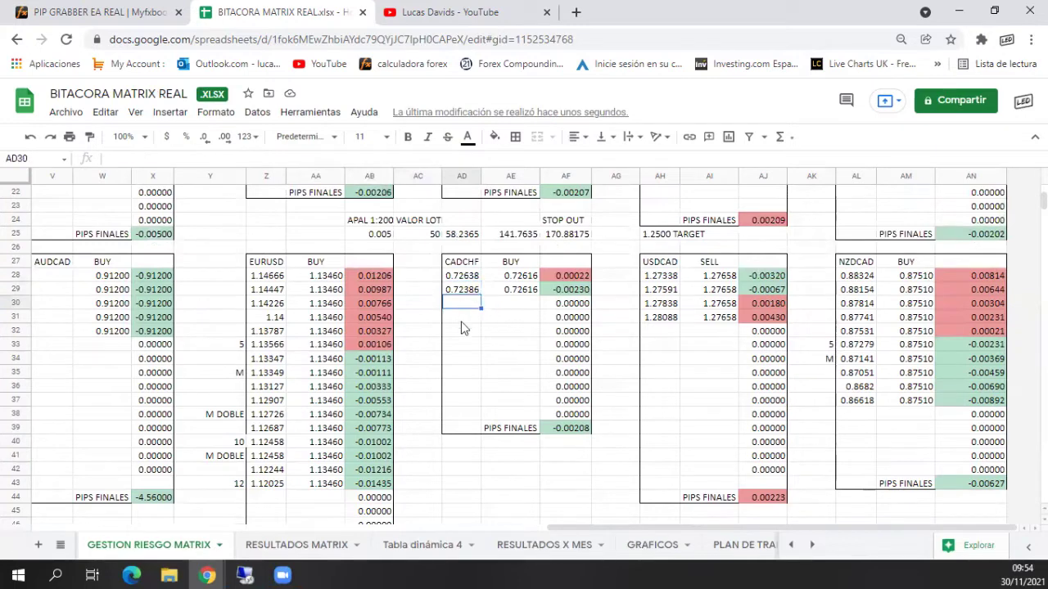
pyautogui.click(671, 332)
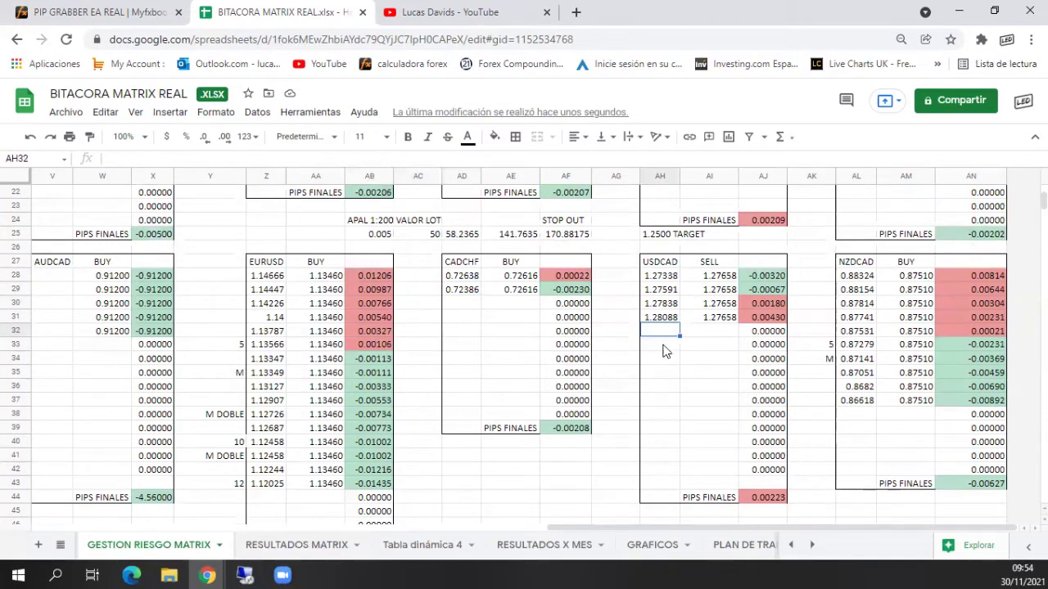
# Step: Open the RESULTADOS MATRIX sheet and examine the entry levels per pair in the BUY, SELL and combined lists
pyautogui.click(303, 545)
pyautogui.scroll(-1, 514, 422)
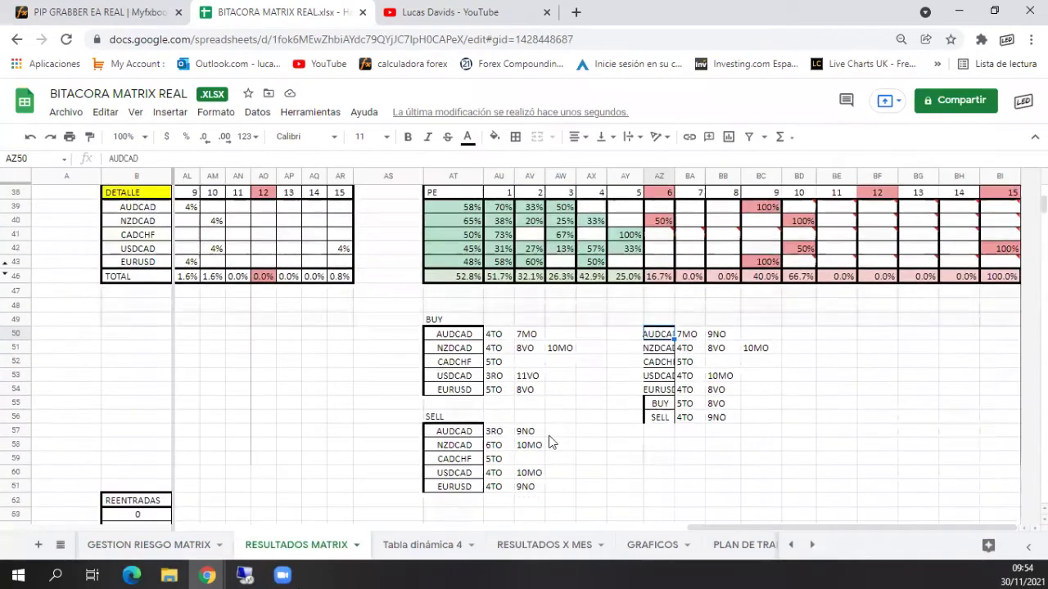
pyautogui.click(502, 387)
pyautogui.click(496, 334)
pyautogui.click(689, 362)
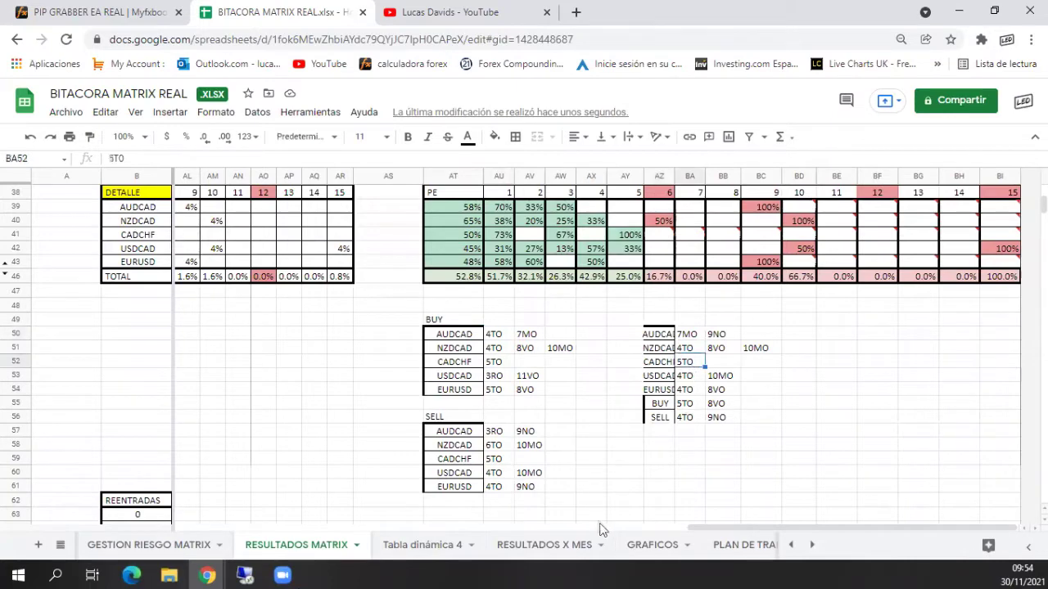
pyautogui.click(501, 446)
pyautogui.click(678, 337)
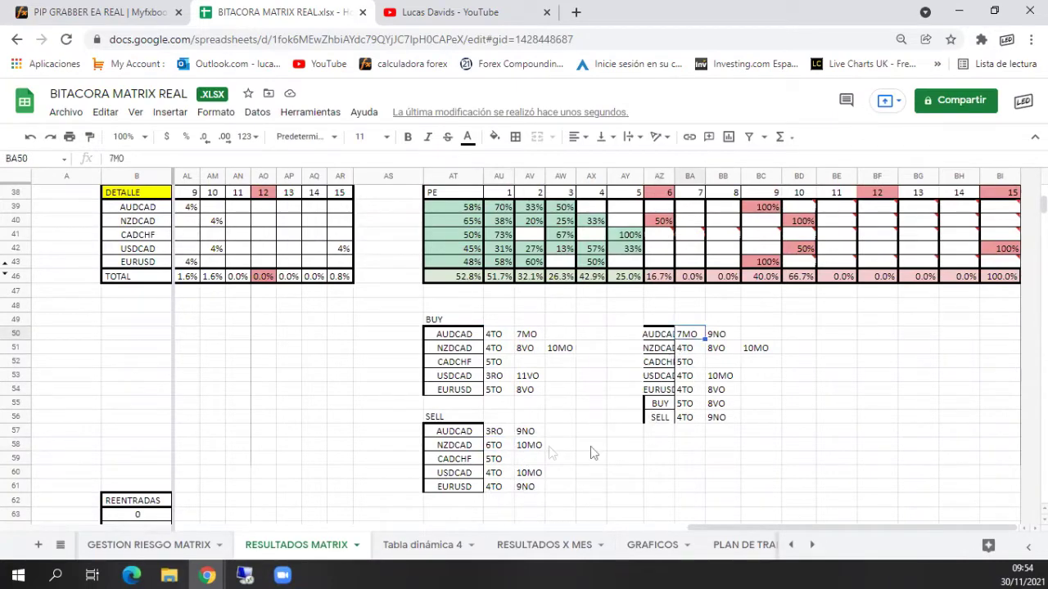
# Step: View the remote desktop's SmartTrader AUD/CAD chart and the PIP GRABBER EA REAL Myfxbook page, and return to the spreadsheet
pyautogui.click(244, 576)
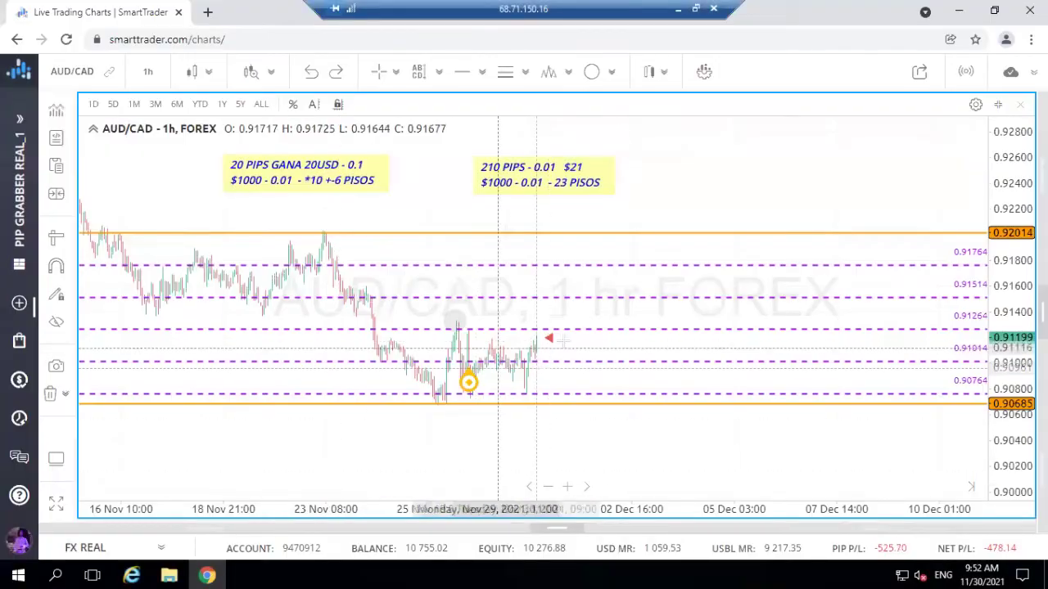
pyautogui.click(214, 574)
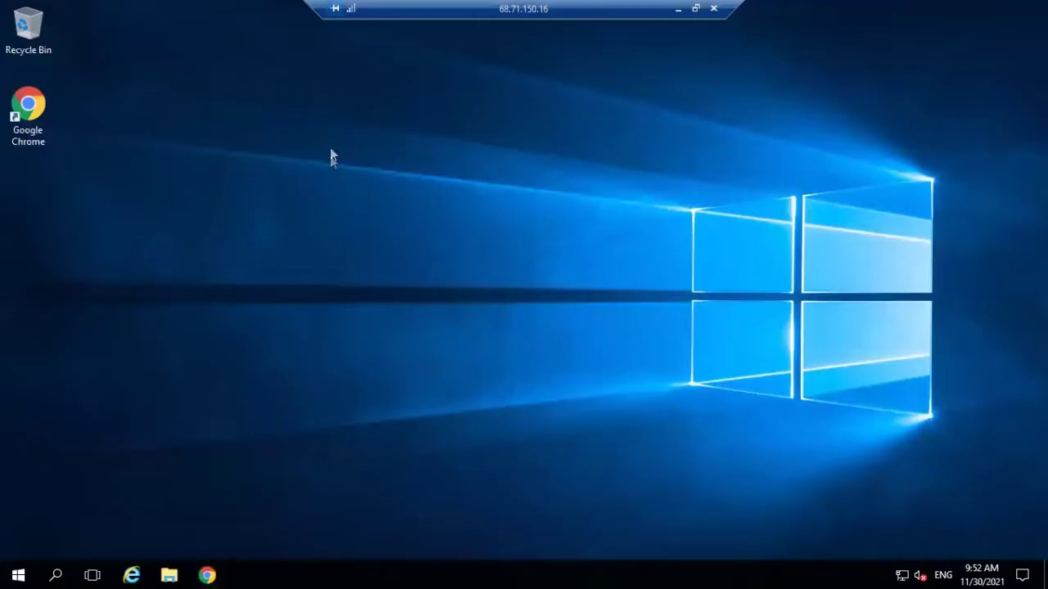
pyautogui.click(206, 575)
pyautogui.click(677, 8)
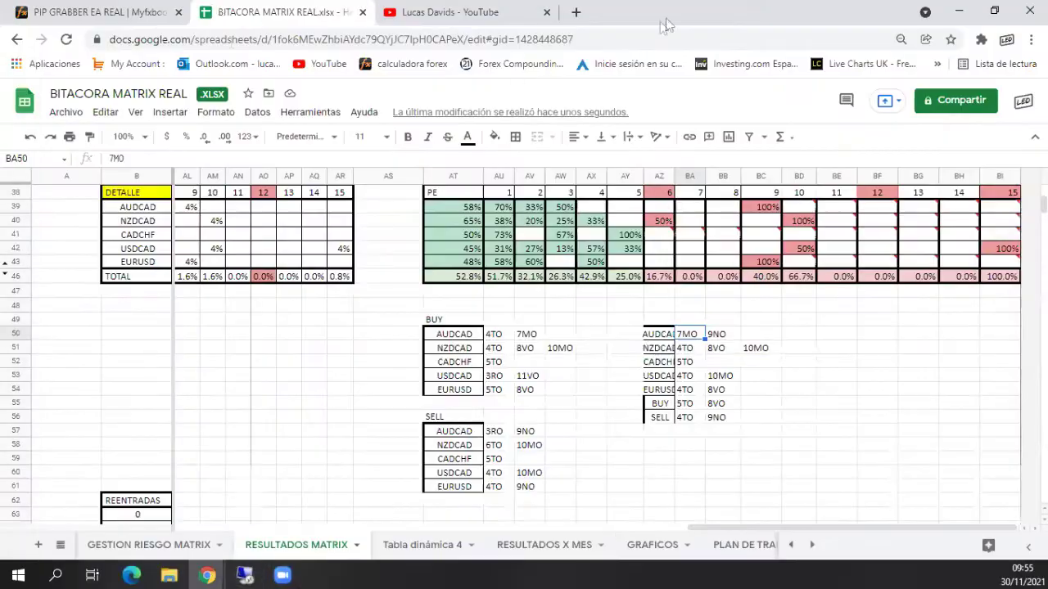
pyautogui.click(98, 12)
pyautogui.click(278, 12)
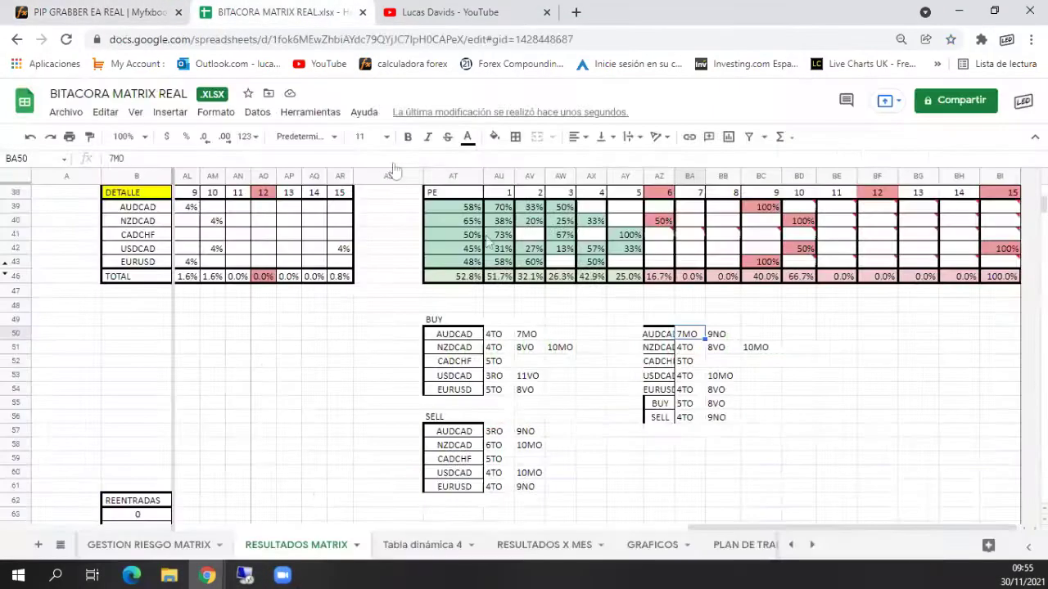
# Step: Return to the GESTION RIESGO MATRIX sheet and review the second USDCAD table from entry AH28 to the empty row AH32
pyautogui.click(190, 547)
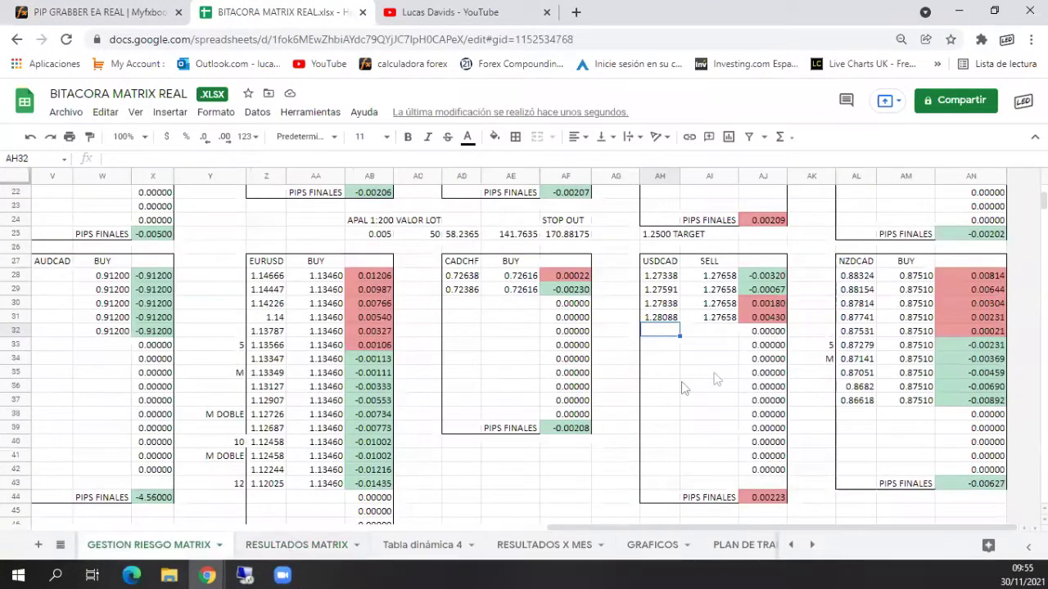
pyautogui.scroll(-5, 676, 419)
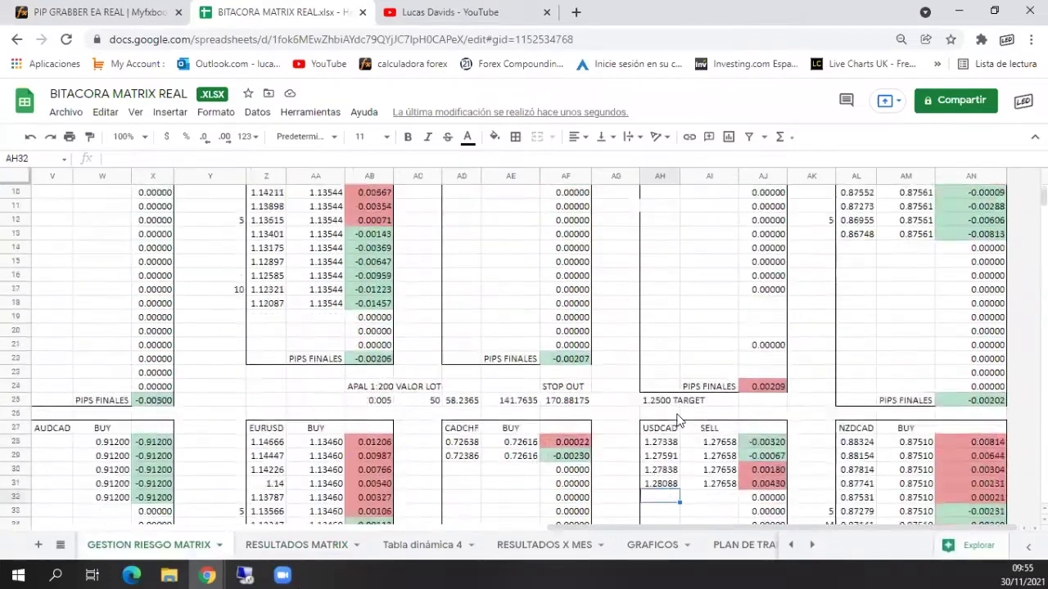
pyautogui.click(663, 306)
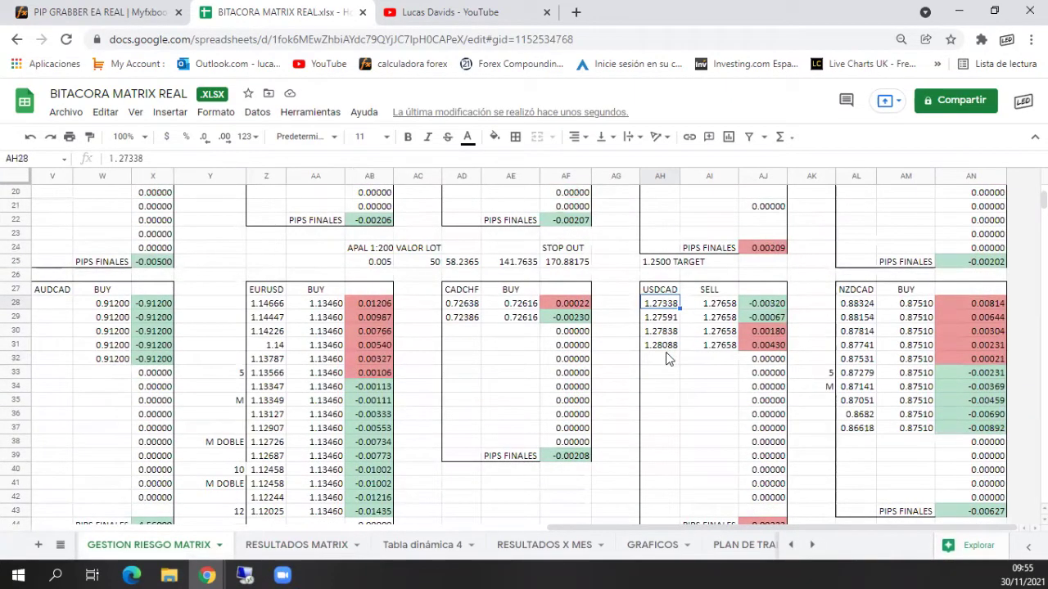
pyautogui.click(669, 359)
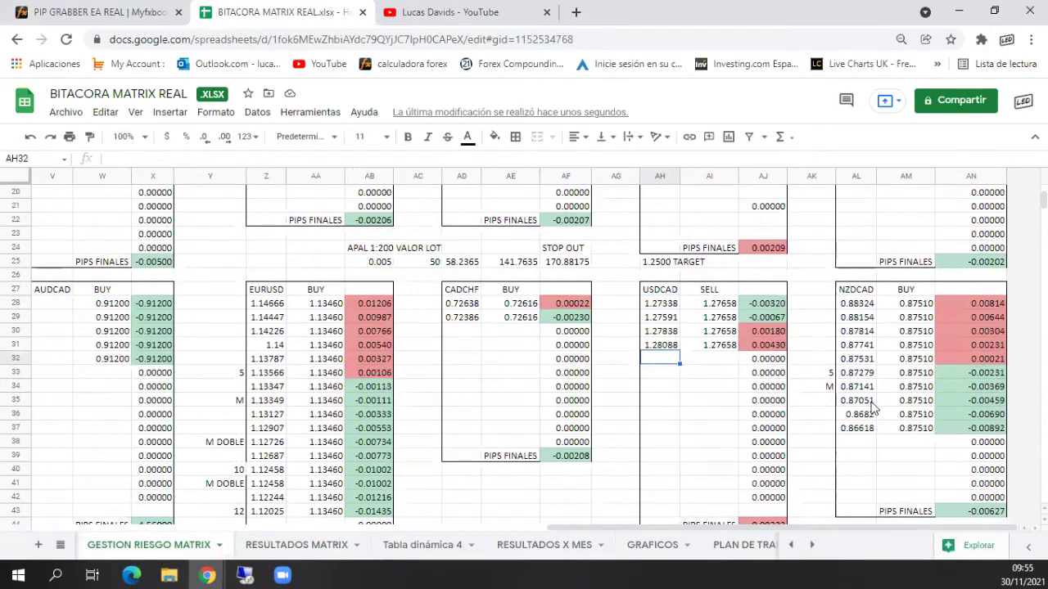
# Step: Review the NZDCAD entries AL7 to AL13 in the official signals table
pyautogui.scroll(5, 875, 405)
pyautogui.moveTo(858, 236); pyautogui.dragTo(857, 319)
pyautogui.click(859, 347)
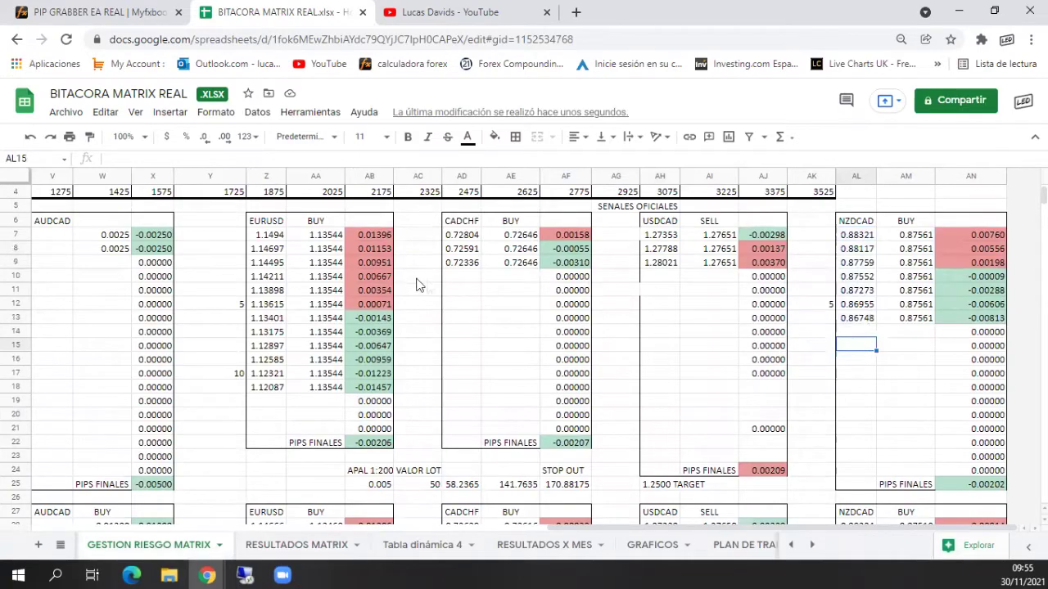
# Step: Switch to the remote desktop's SmartTrader charts, restore the chart grid, maximize the NZD/CAD chart and set its interval to 1 hour
pyautogui.click(245, 575)
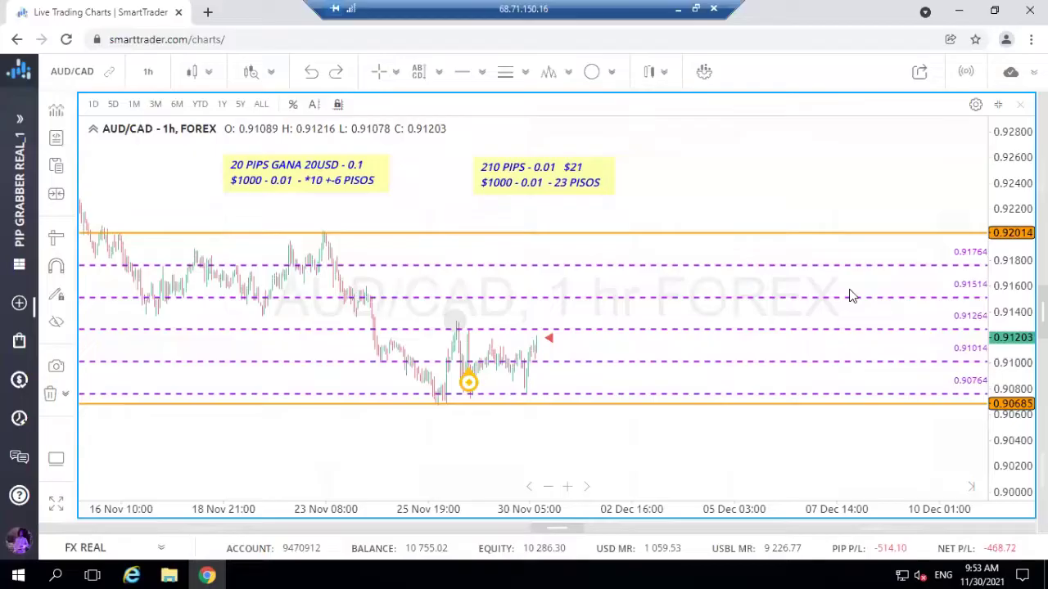
pyautogui.click(998, 104)
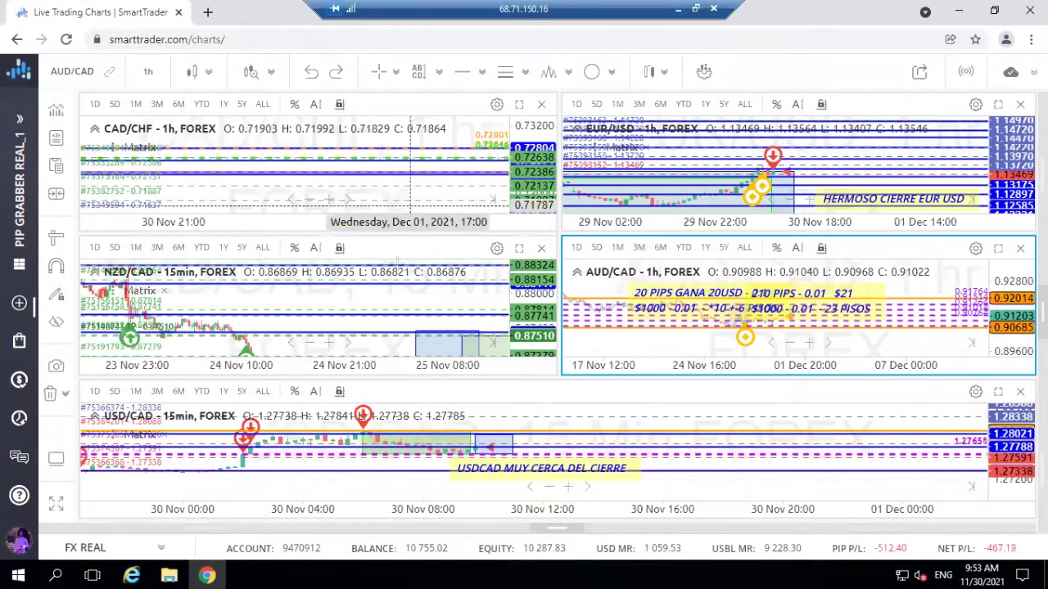
pyautogui.click(519, 247)
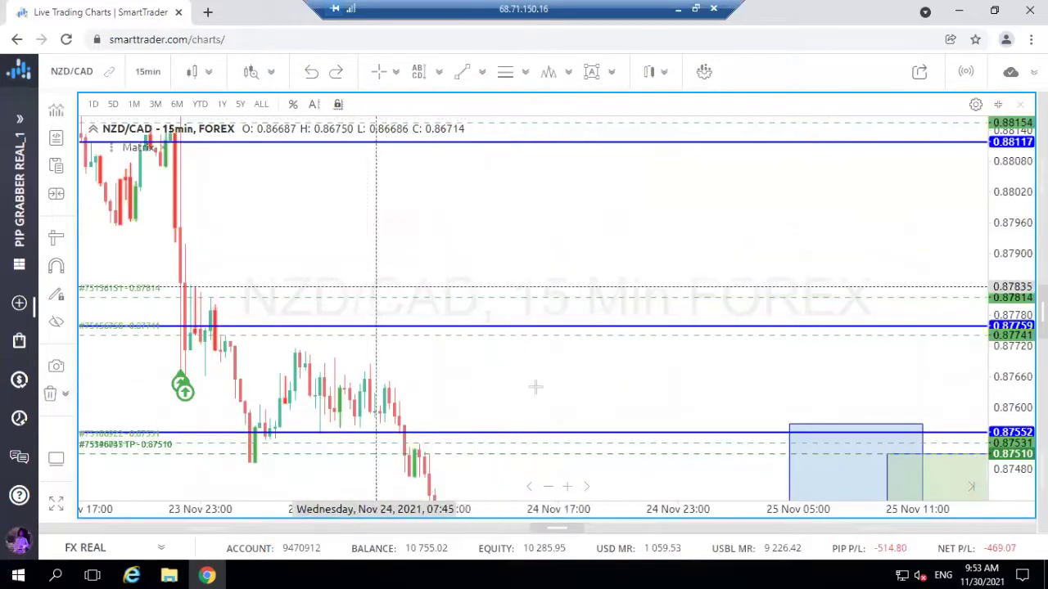
pyautogui.scroll(-3, 535, 386)
pyautogui.moveTo(1027, 242); pyautogui.dragTo(1022, 459)
pyautogui.click(147, 71)
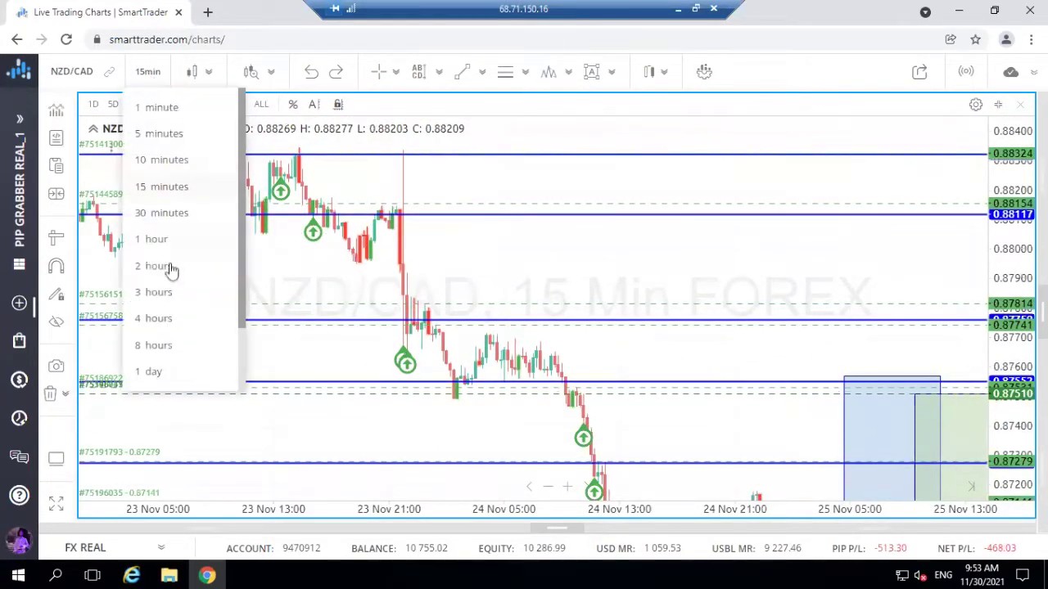
pyautogui.click(158, 240)
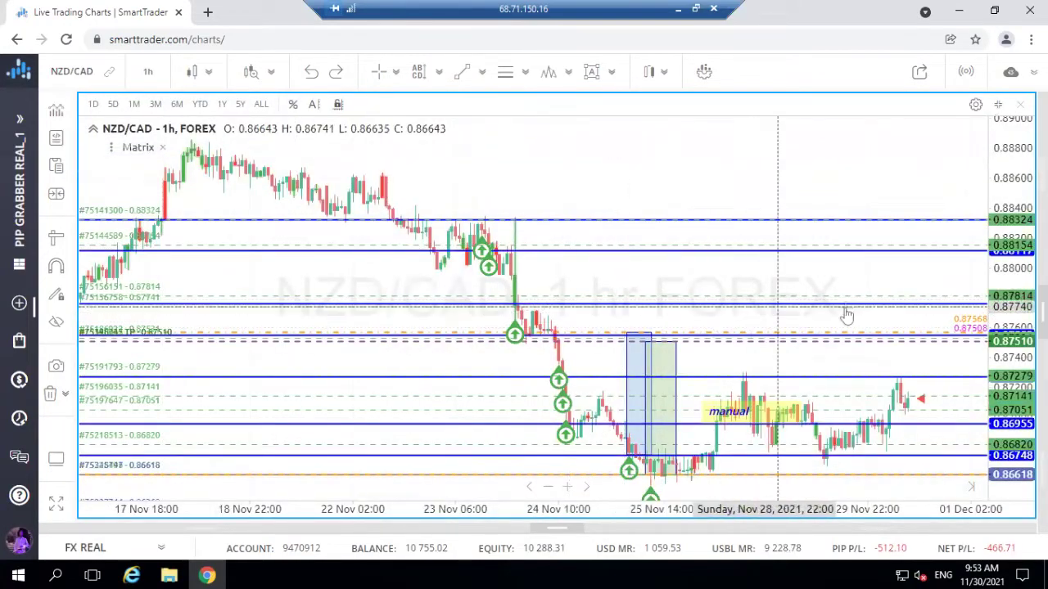
# Step: Move the "manual" note on the NZD/CAD chart back in time so it starts beside the green rectangle
pyautogui.moveTo(786, 344); pyautogui.dragTo(632, 385)
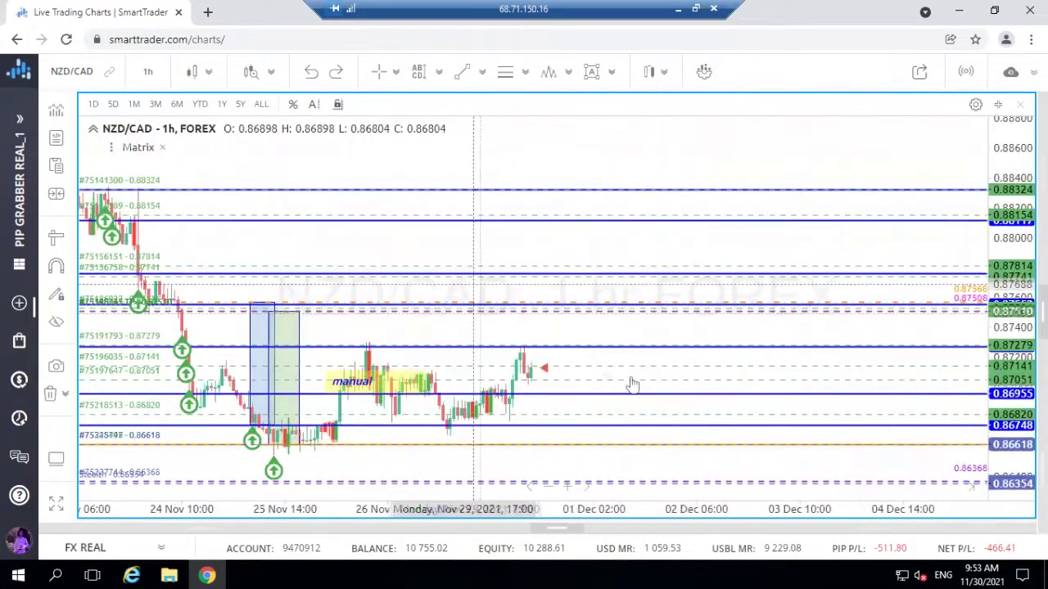
pyautogui.scroll(3, 632, 385)
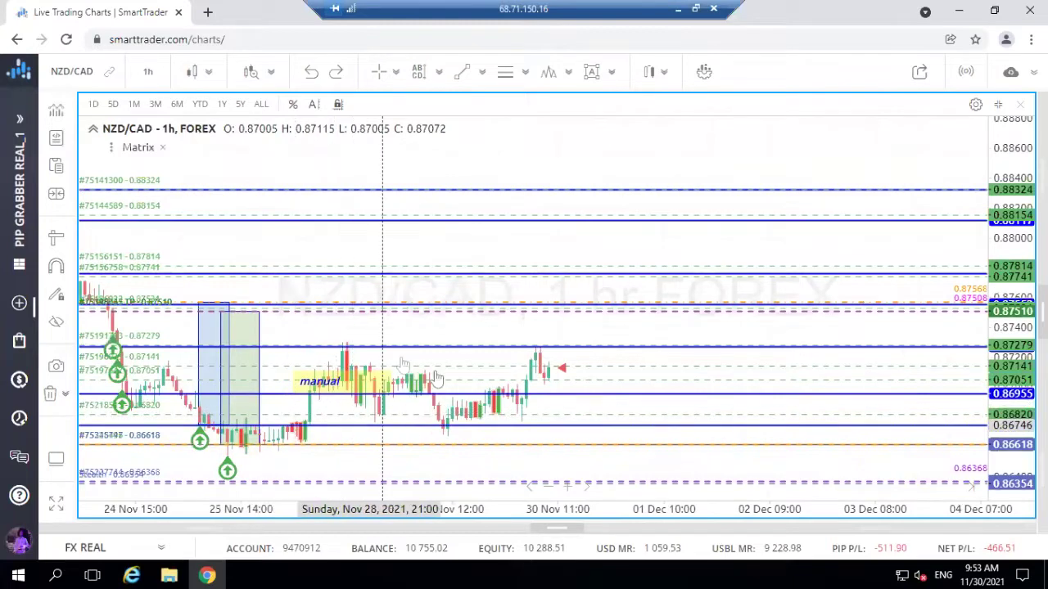
pyautogui.moveTo(311, 382); pyautogui.dragTo(262, 381)
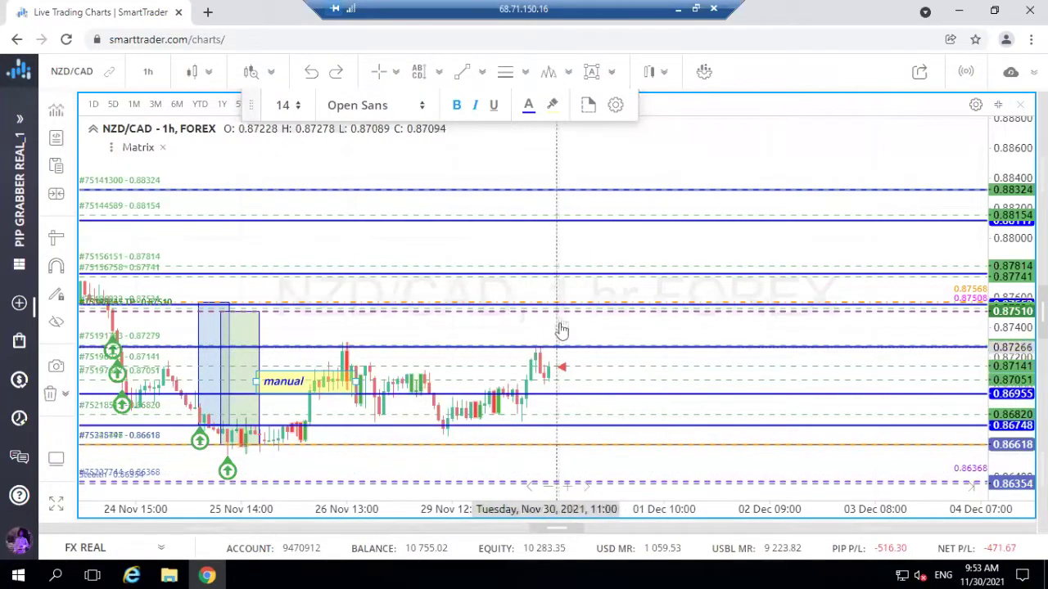
pyautogui.moveTo(569, 307); pyautogui.dragTo(583, 235)
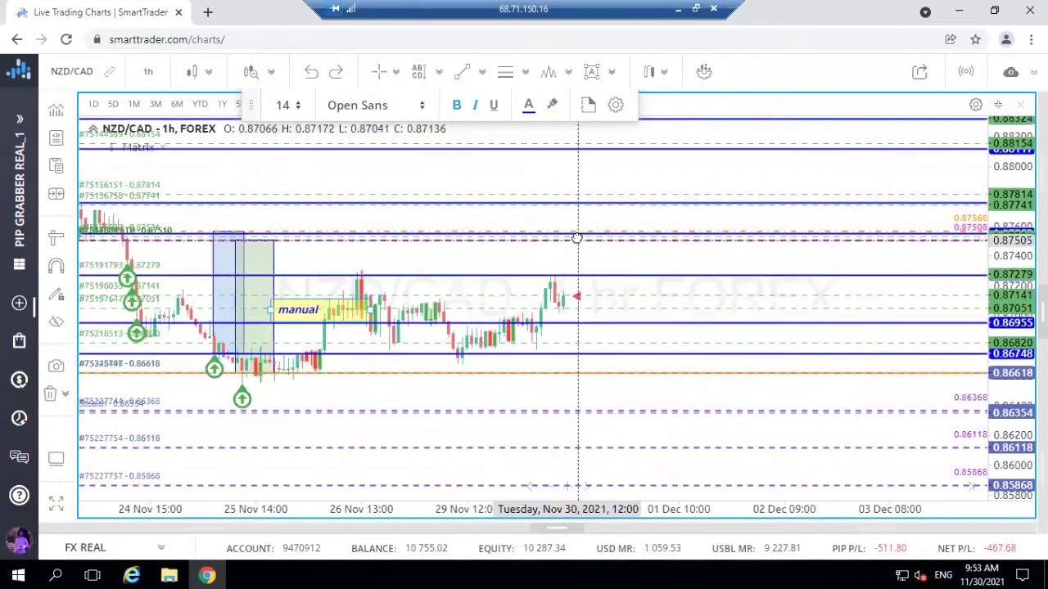
# Step: Return to the spreadsheet and review the official NZDCAD entries AL7 to AL13 and their PIPS FINALES total in AN25
pyautogui.click(677, 10)
pyautogui.click(892, 374)
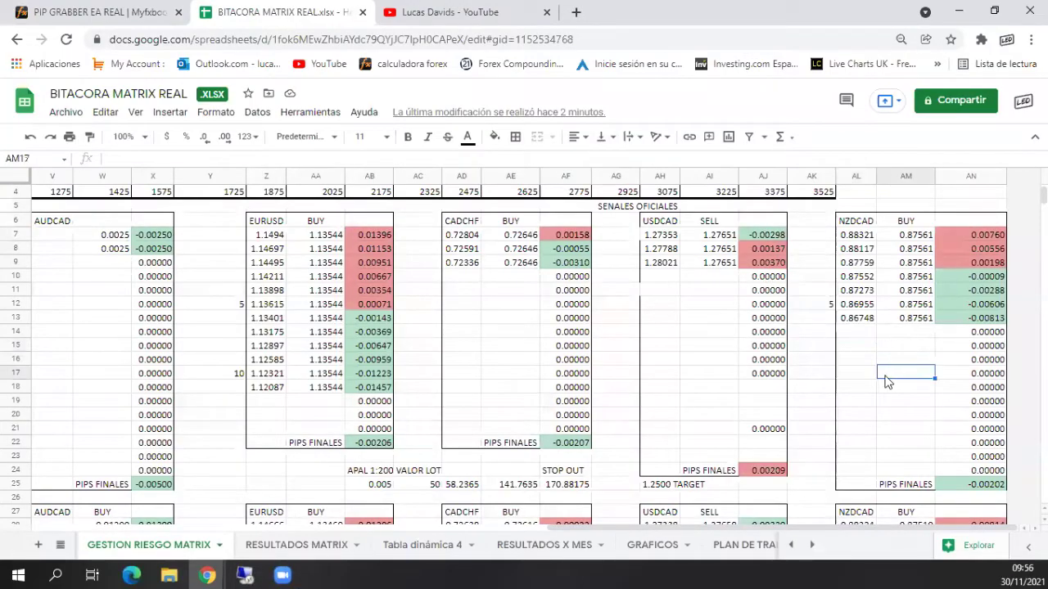
pyautogui.moveTo(861, 235); pyautogui.dragTo(868, 319)
pyautogui.scroll(-1, 954, 416)
pyautogui.click(972, 442)
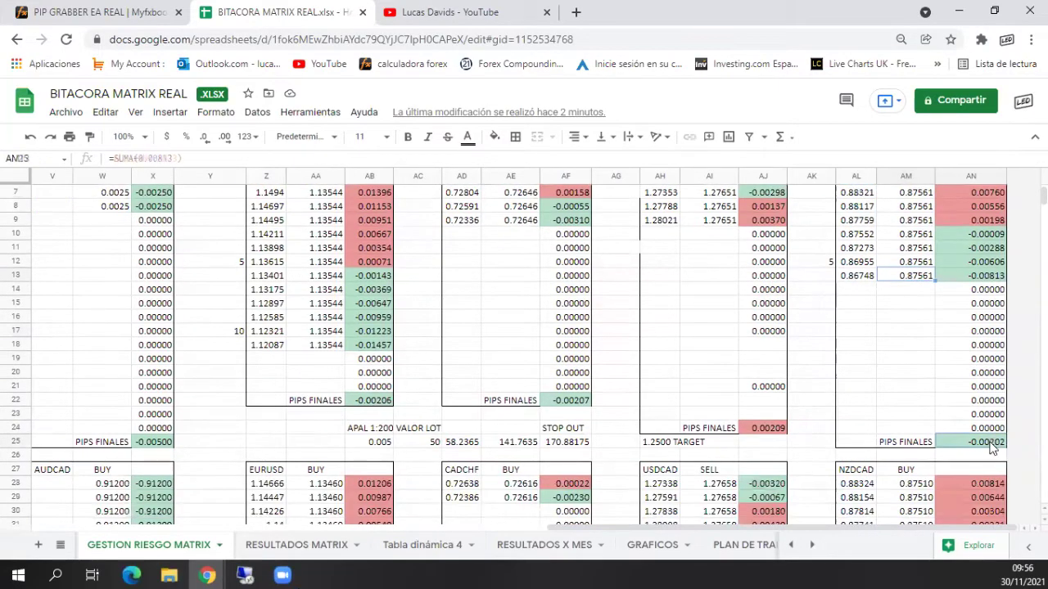
# Step: Clear the pip result of the manual entry in AN34 of the second NZDCAD table
pyautogui.scroll(-4, 903, 355)
pyautogui.click(981, 388)
pyautogui.press('Delete')
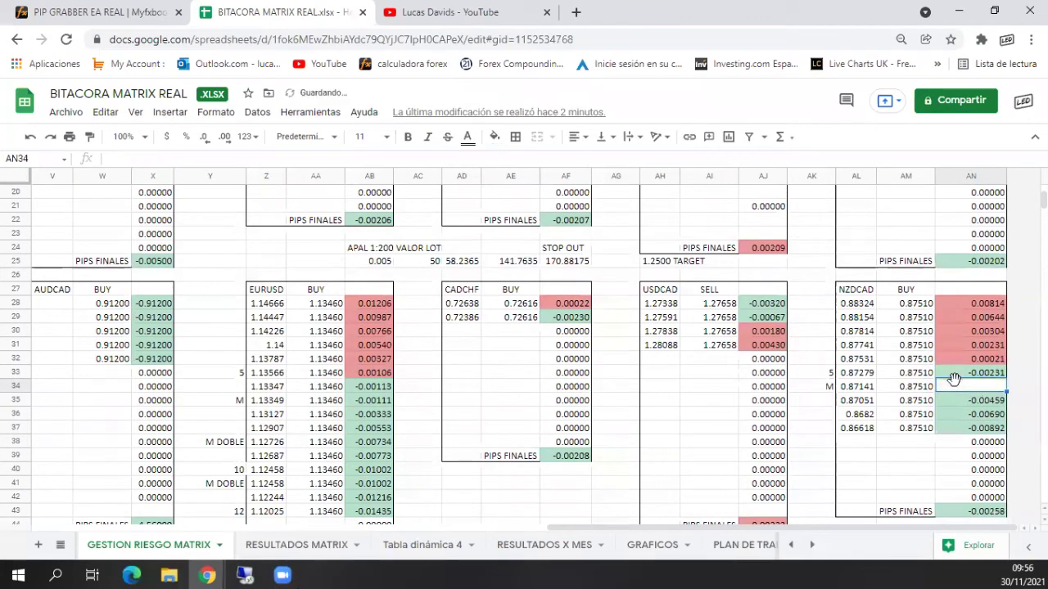
# Step: Replace the closing price in AM37 with the formula +AL37+0.0088
pyautogui.click(916, 432)
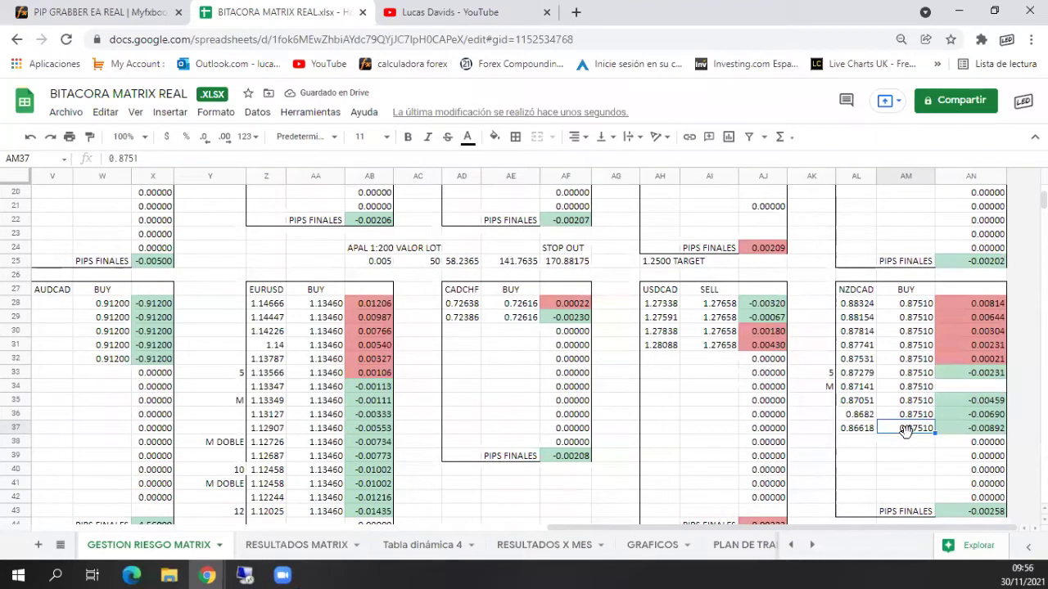
pyautogui.write('+')
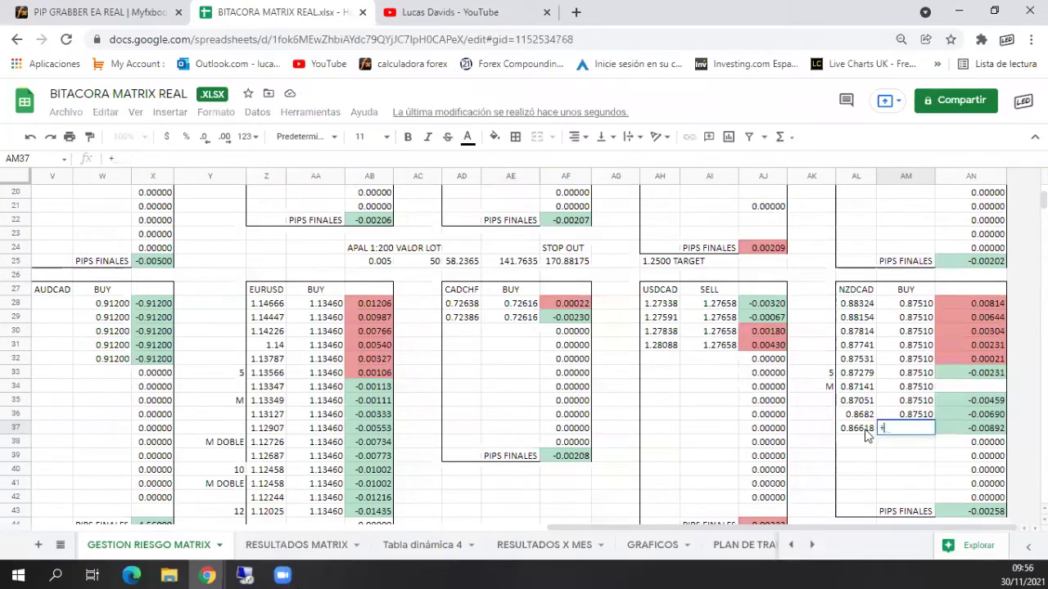
pyautogui.click(866, 430)
pyautogui.write('+0.00')
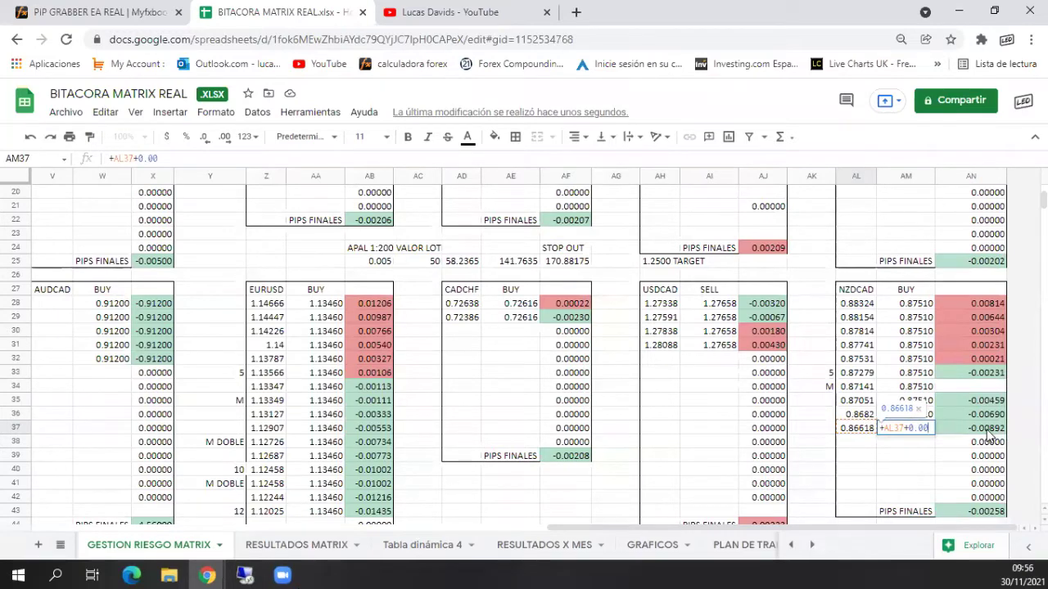
pyautogui.write('880')
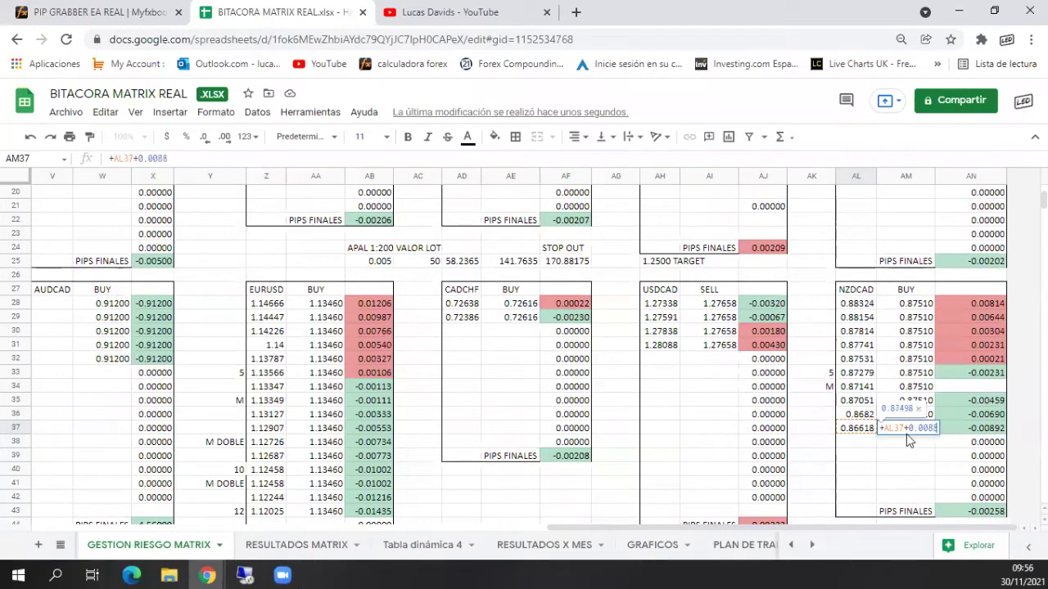
pyautogui.press('Return')
# Step: Change the offset in AM37's closing price formula to 0.0089 and check the NZDCAD pip total in AN43
pyautogui.click(925, 428)
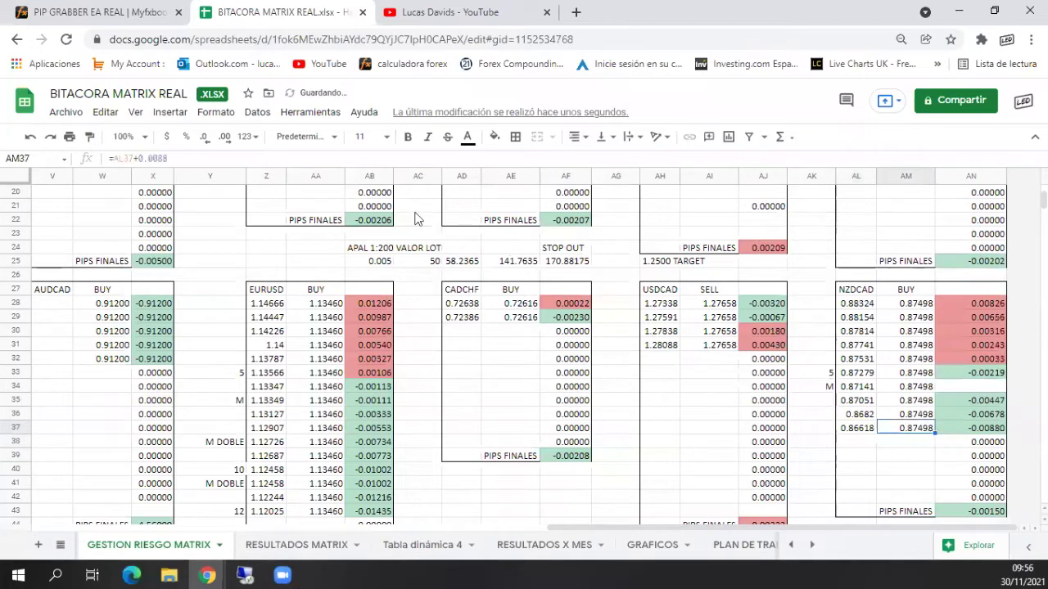
pyautogui.click(185, 157)
pyautogui.press('BackSpace')
pyautogui.write('9')
pyautogui.press('Return')
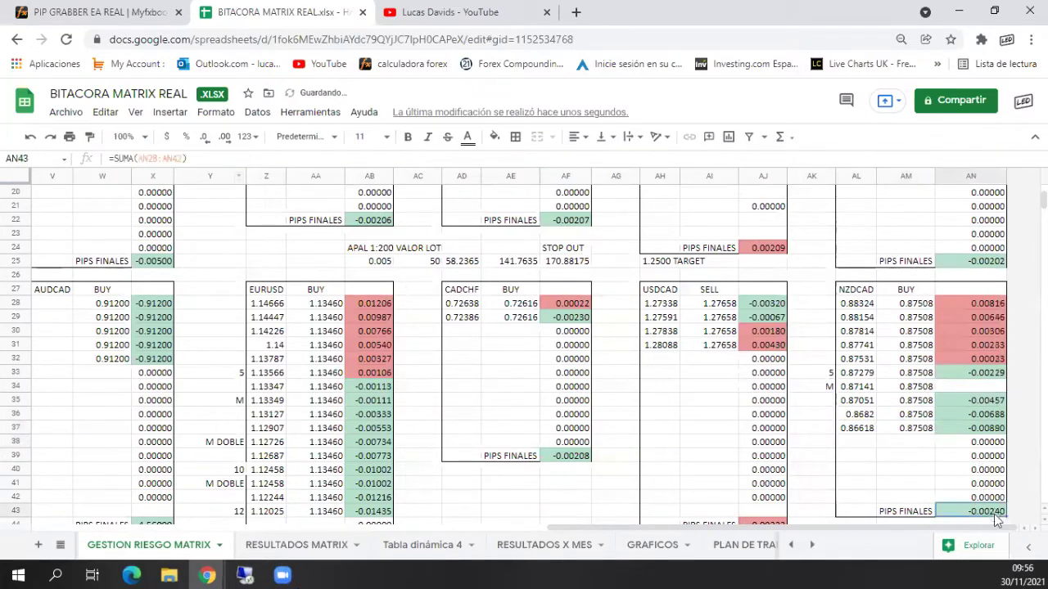
# Step: Try an offset of 0.00885 in AM37's closing price formula
pyautogui.click(909, 429)
pyautogui.click(179, 157)
pyautogui.press('BackSpace')
pyautogui.write('85')
pyautogui.press('Return')
pyautogui.click(891, 416)
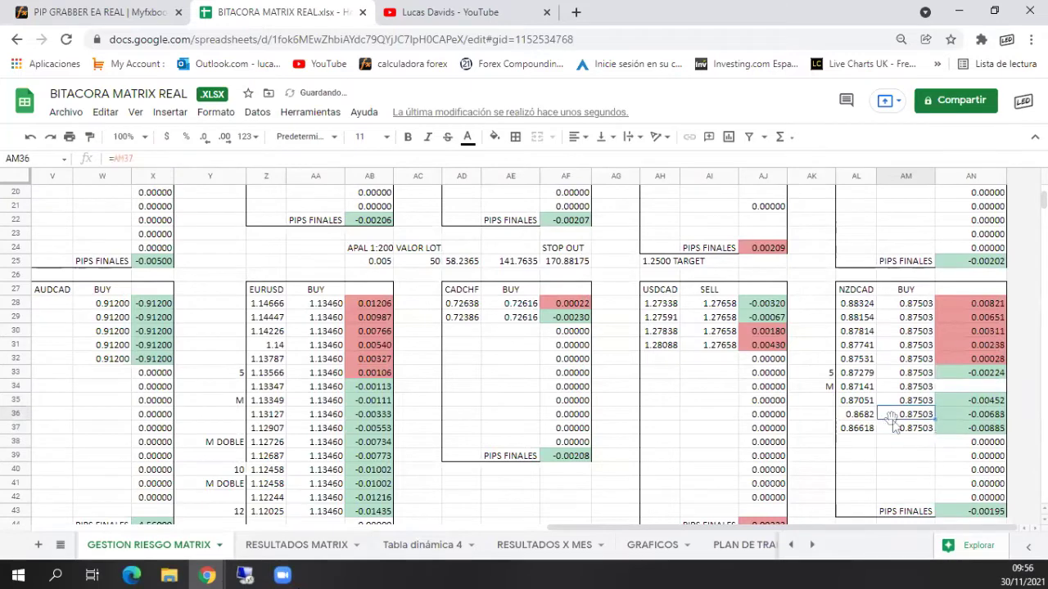
# Step: Set the offset in AM37's formula back to 0.0089
pyautogui.click(899, 429)
pyautogui.click(183, 157)
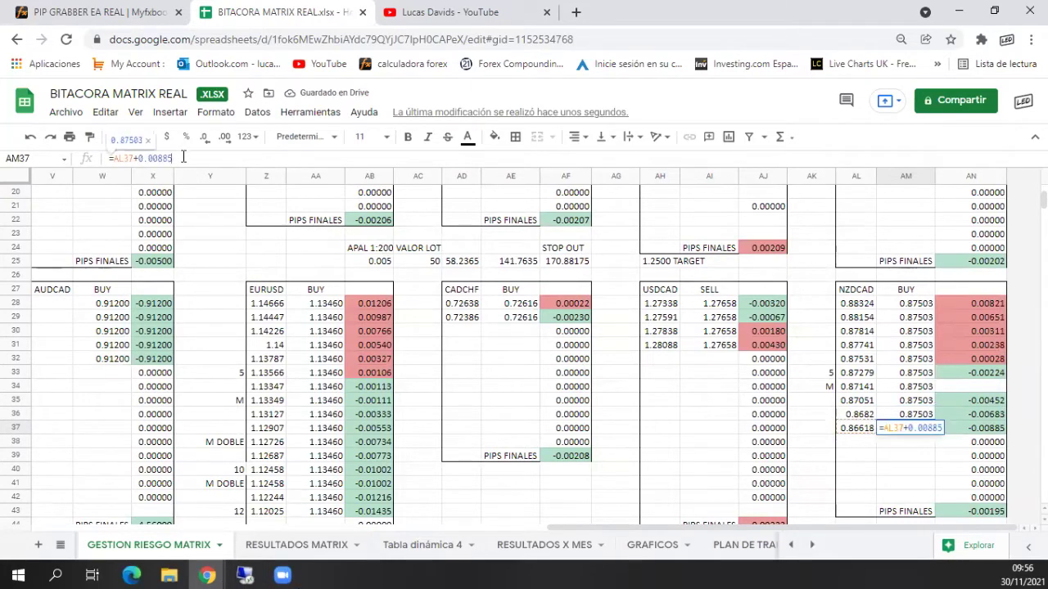
pyautogui.press('BackSpace')
pyautogui.write('9')
pyautogui.press('Return')
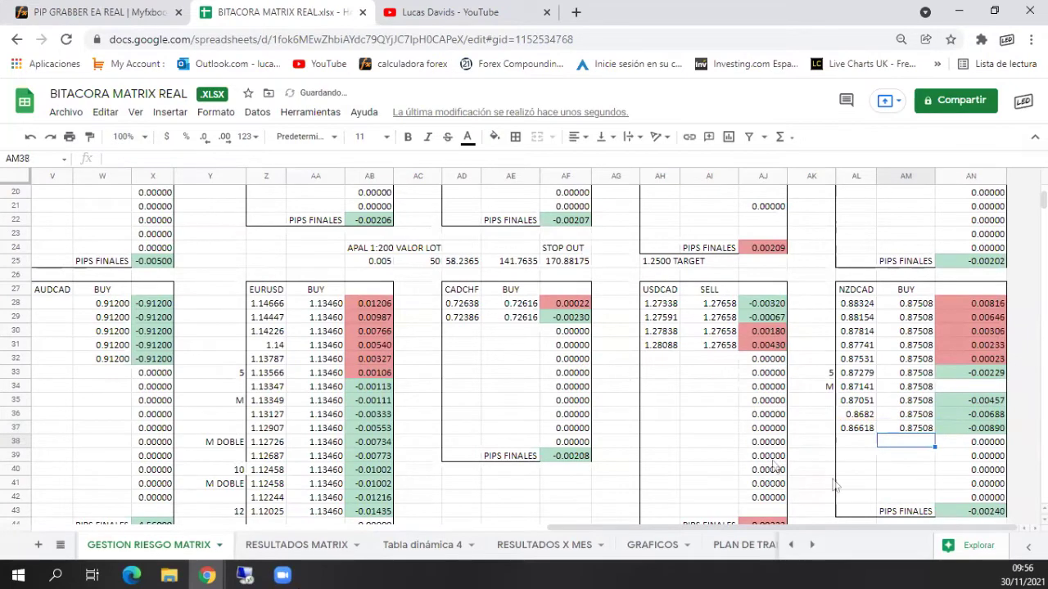
# Step: Record the closing price 0.87508 in AL43, beside the second NZDCAD table's PIPS FINALES label
pyautogui.click(973, 513)
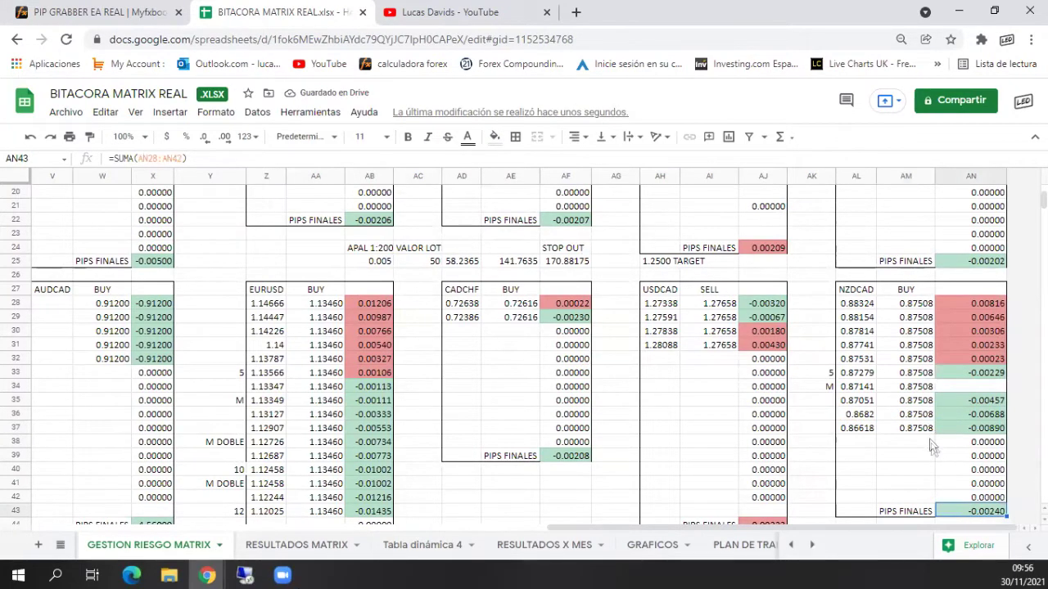
pyautogui.click(905, 511)
pyautogui.click(851, 513)
pyautogui.write('0.87508')
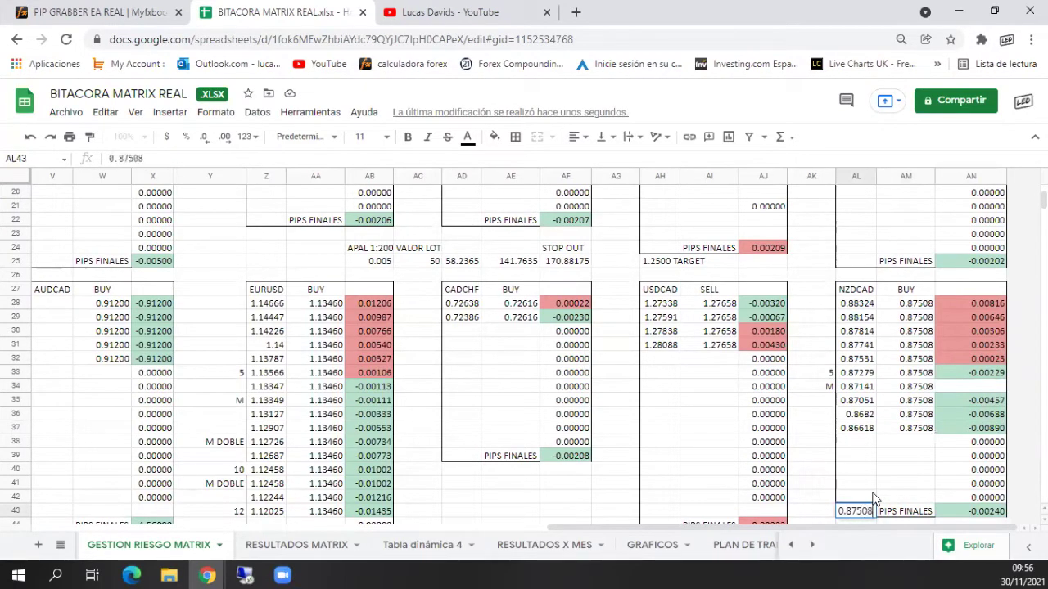
pyautogui.scroll(-1, 875, 499)
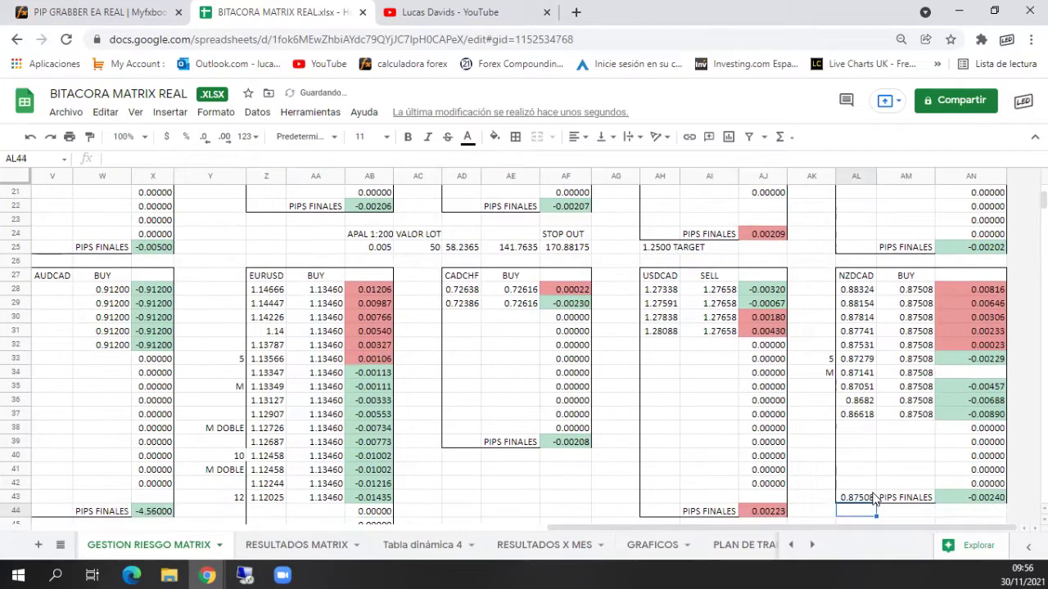
# Step: Restore the pip formula in AN34 by filling it down from AN33, and check the total in AN43
pyautogui.click(982, 375)
pyautogui.click(999, 362)
pyautogui.moveTo(1009, 365); pyautogui.dragTo(1008, 377)
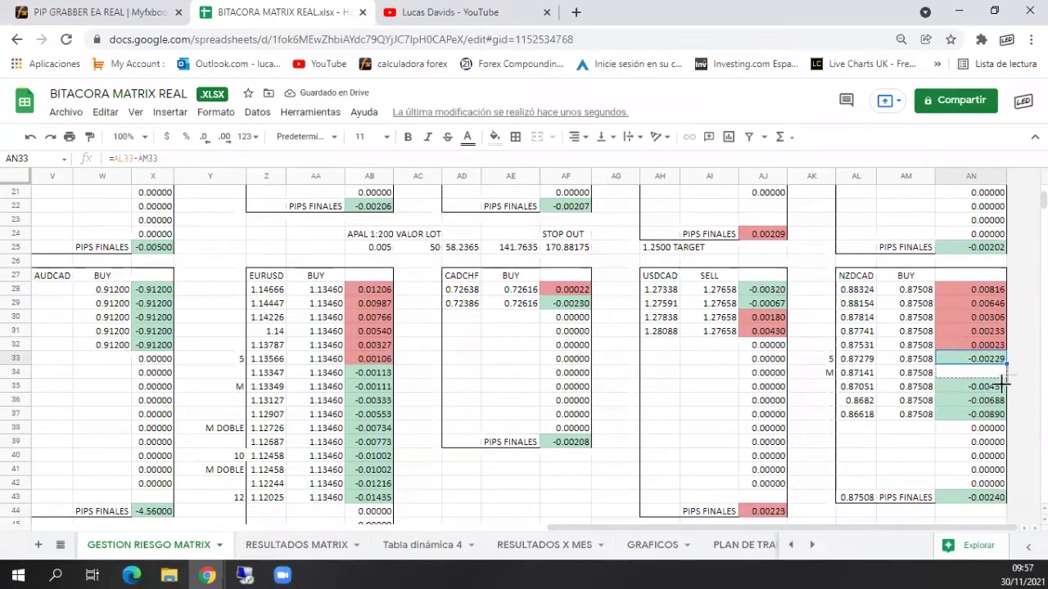
pyautogui.click(985, 500)
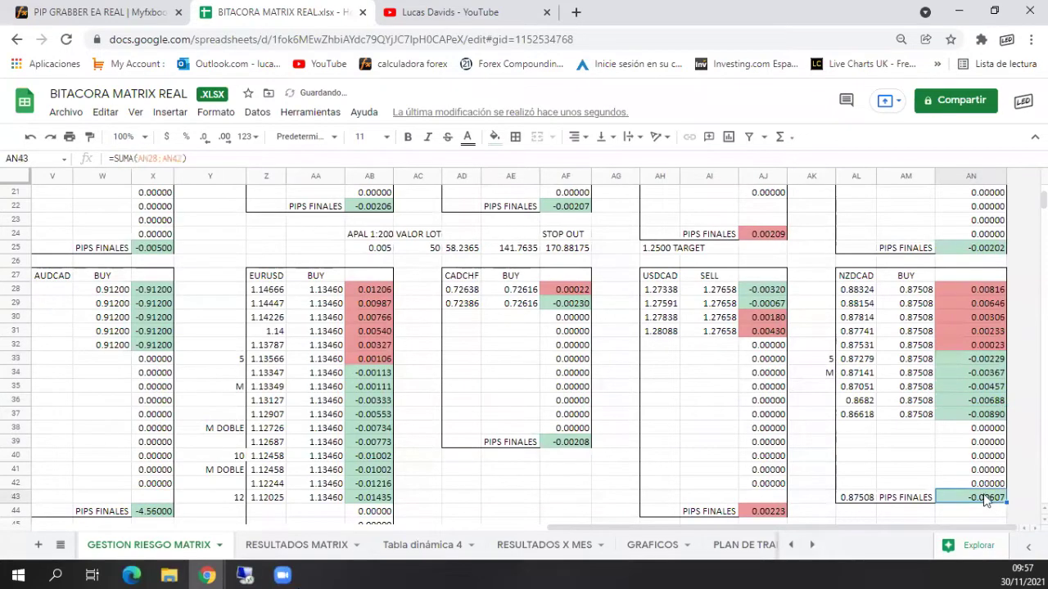
# Step: Compare the closing price in AM37 of the second NZDCAD table with the one in AM13 of the official table
pyautogui.click(918, 418)
pyautogui.scroll(2, 919, 443)
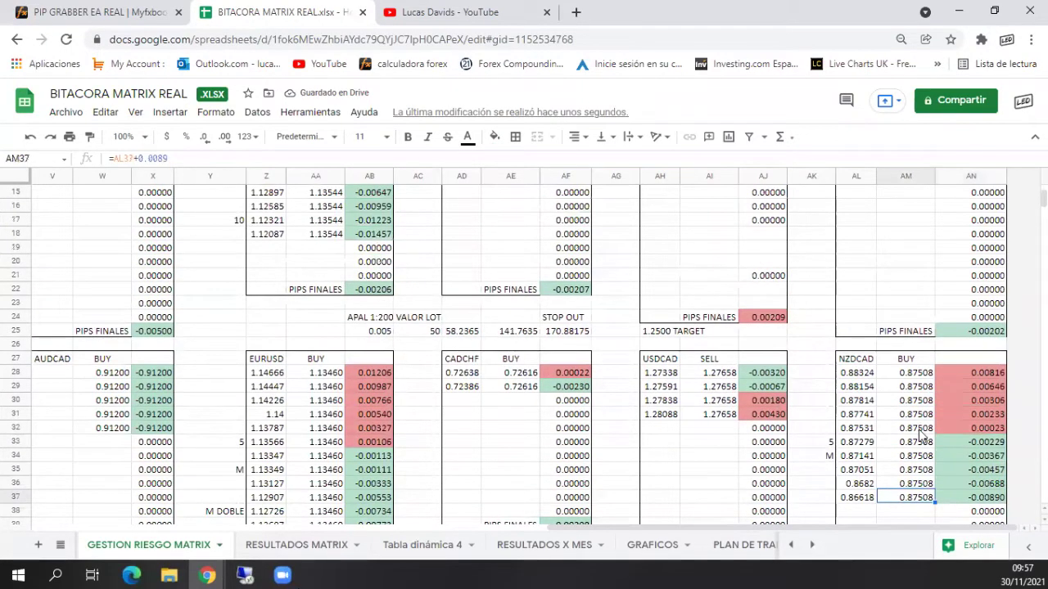
pyautogui.scroll(-1, 922, 435)
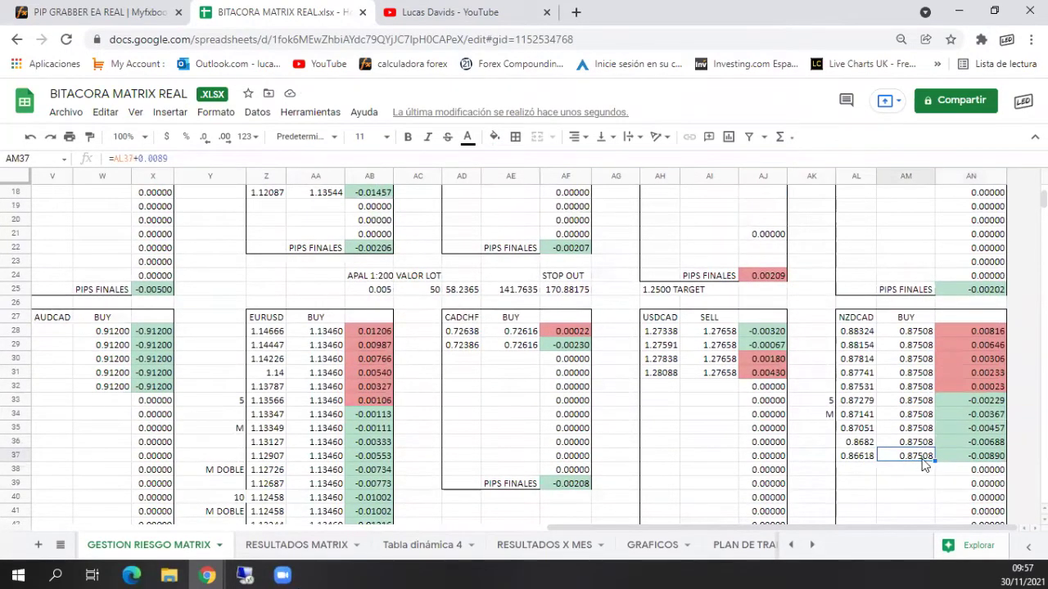
pyautogui.scroll(3, 922, 458)
pyautogui.click(916, 248)
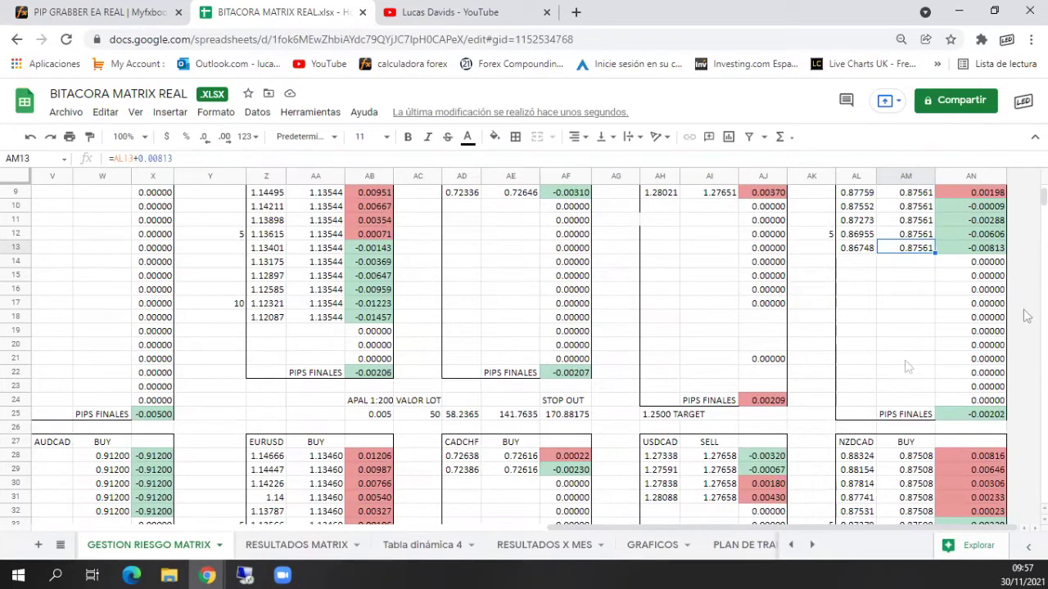
pyautogui.click(908, 262)
pyautogui.click(907, 248)
pyautogui.scroll(-1, 903, 298)
pyautogui.click(903, 262)
pyautogui.scroll(1, 903, 263)
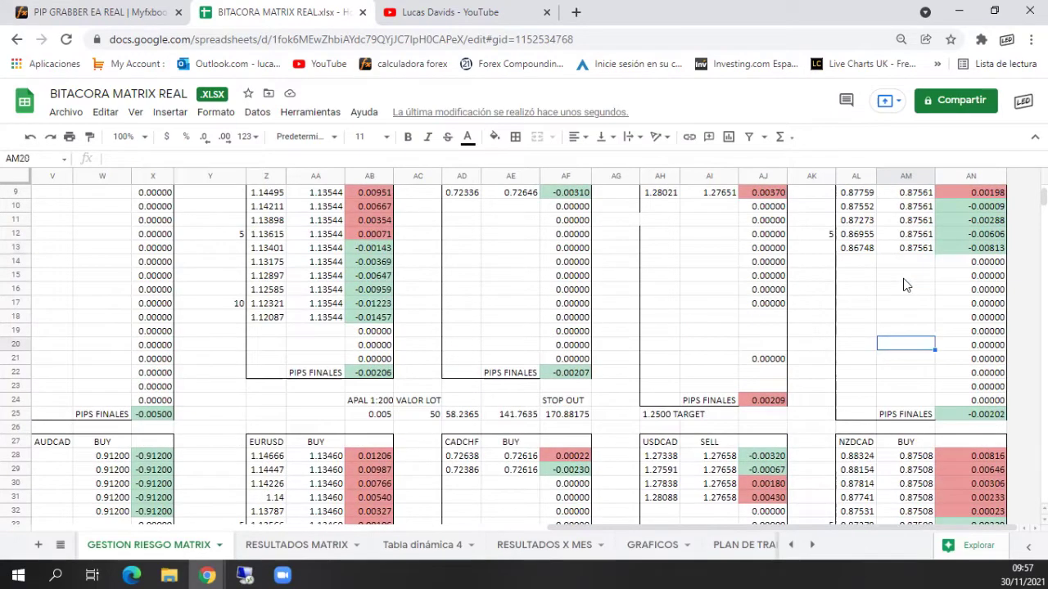
pyautogui.scroll(-5, 903, 294)
pyautogui.click(925, 401)
pyautogui.scroll(5, 917, 425)
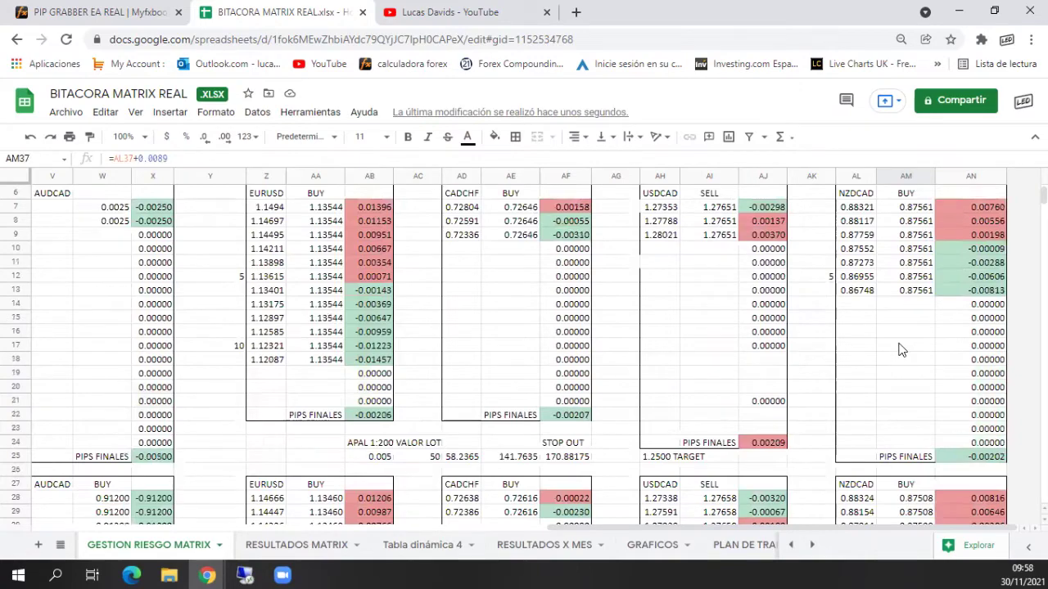
pyautogui.scroll(-4, 902, 370)
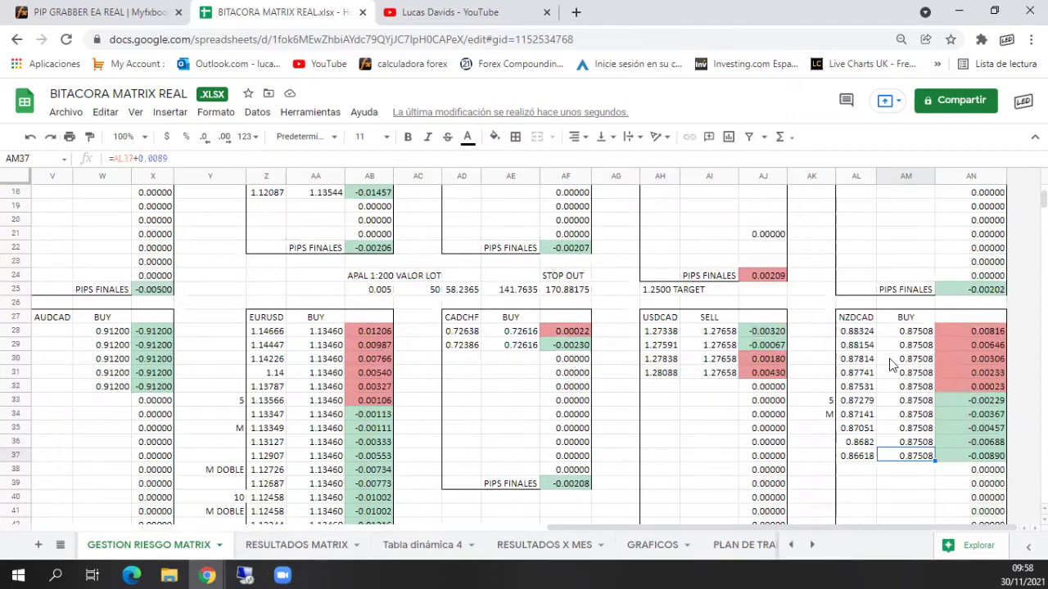
# Step: Go through the entry prices of the second NZDCAD table from AL28 down to AL37
pyautogui.click(858, 334)
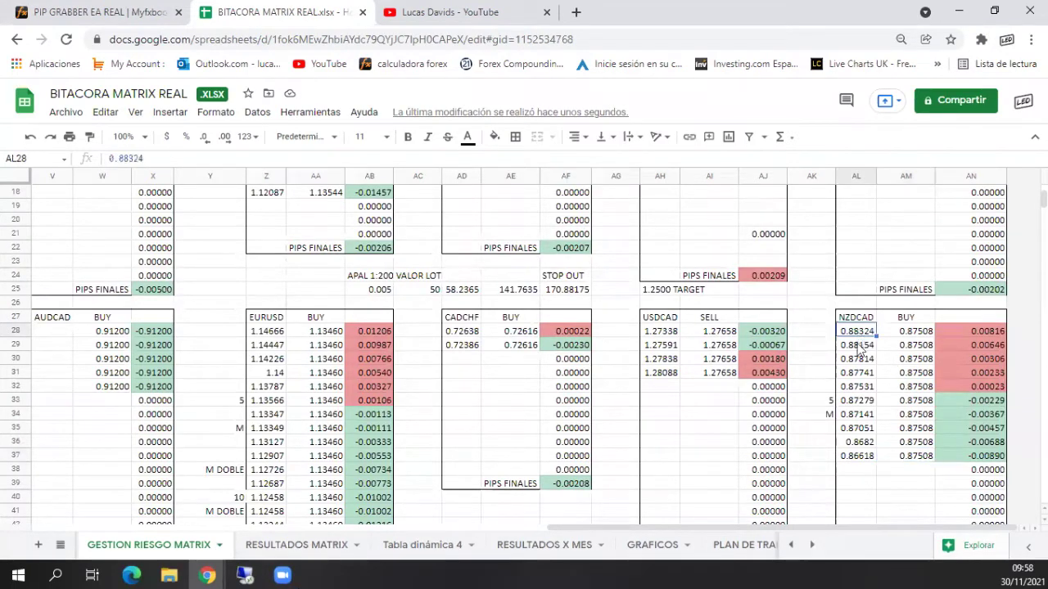
pyautogui.click(858, 358)
pyautogui.click(858, 372)
pyautogui.click(858, 386)
pyautogui.press('Down')
pyautogui.press('Down')
pyautogui.press('Down')
pyautogui.press('Down')
pyautogui.press('Down')
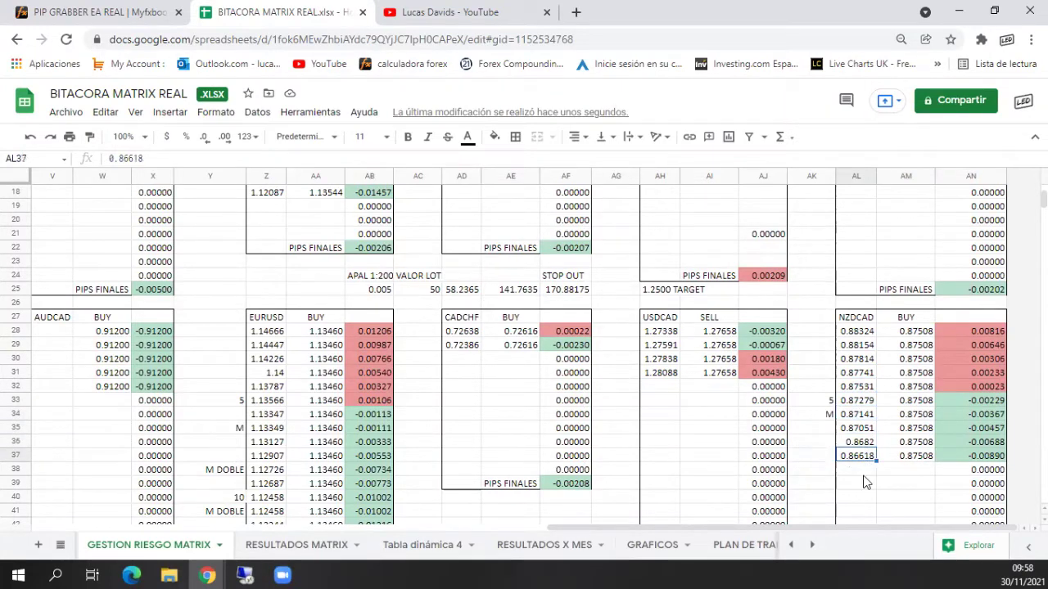
# Step: Set the closing price in AM37 of the second NZDCAD table to 0.8753 and check the total in AN43
pyautogui.click(909, 457)
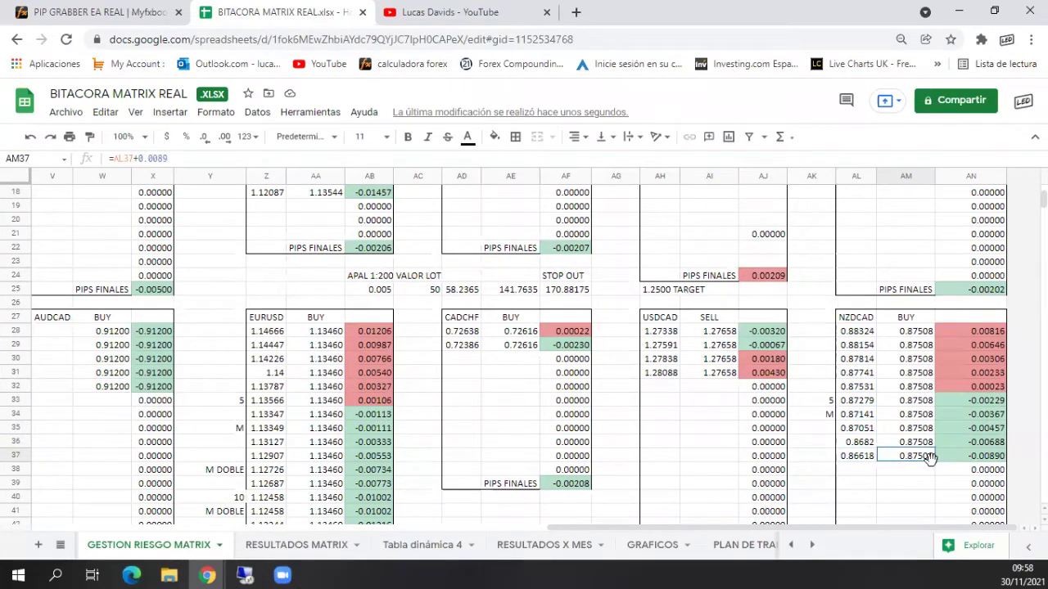
pyautogui.write('0.875')
pyautogui.press('Return')
pyautogui.scroll(-2, 962, 460)
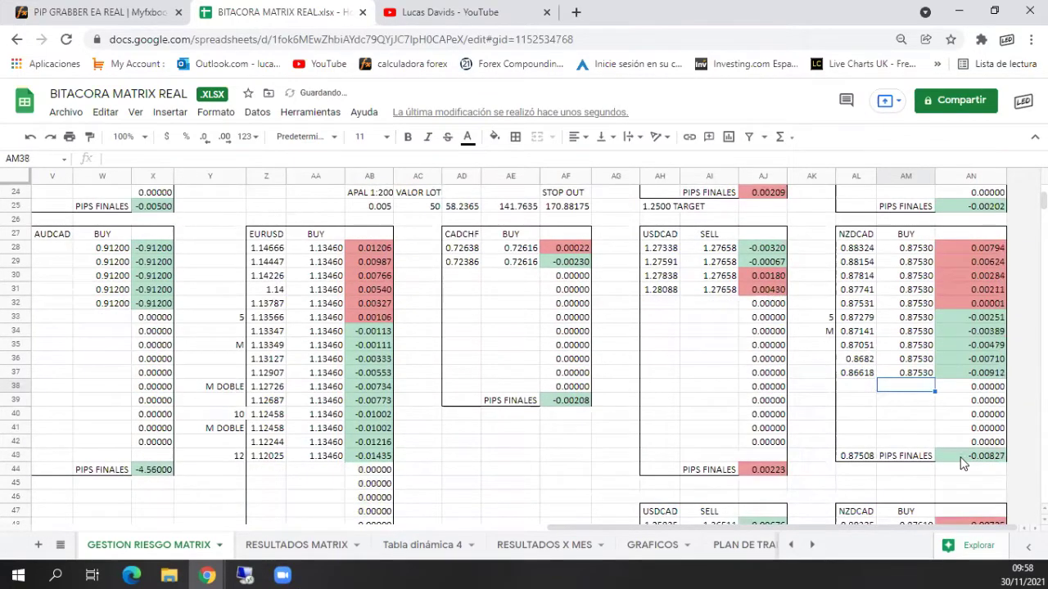
pyautogui.click(962, 457)
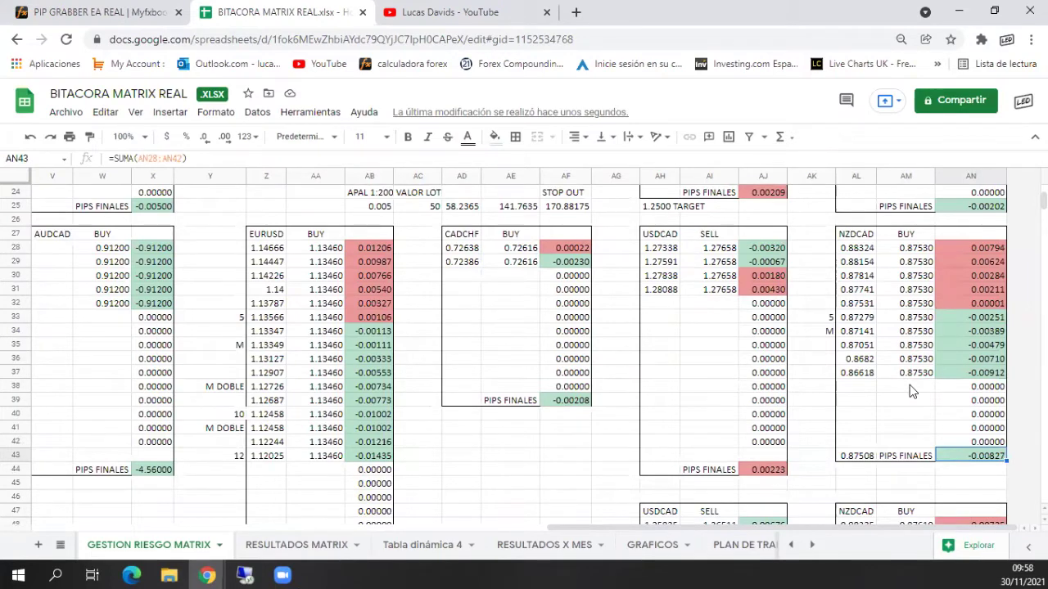
# Step: Review the entry prices and pip results of the second NZDCAD table against its PIPS FINALES total in AN43
pyautogui.click(848, 331)
pyautogui.click(898, 410)
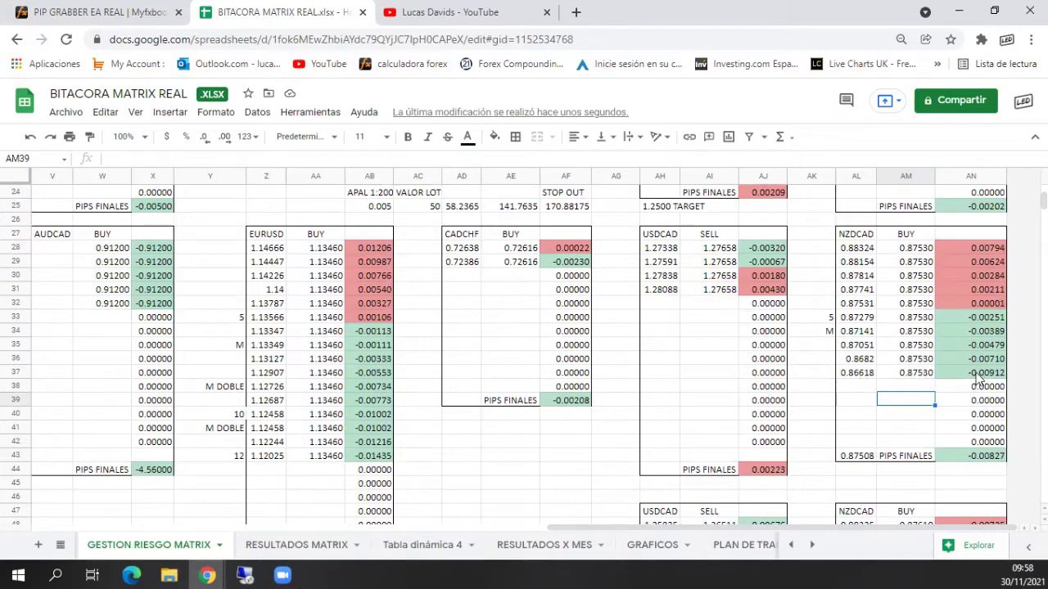
pyautogui.click(992, 334)
pyautogui.click(971, 457)
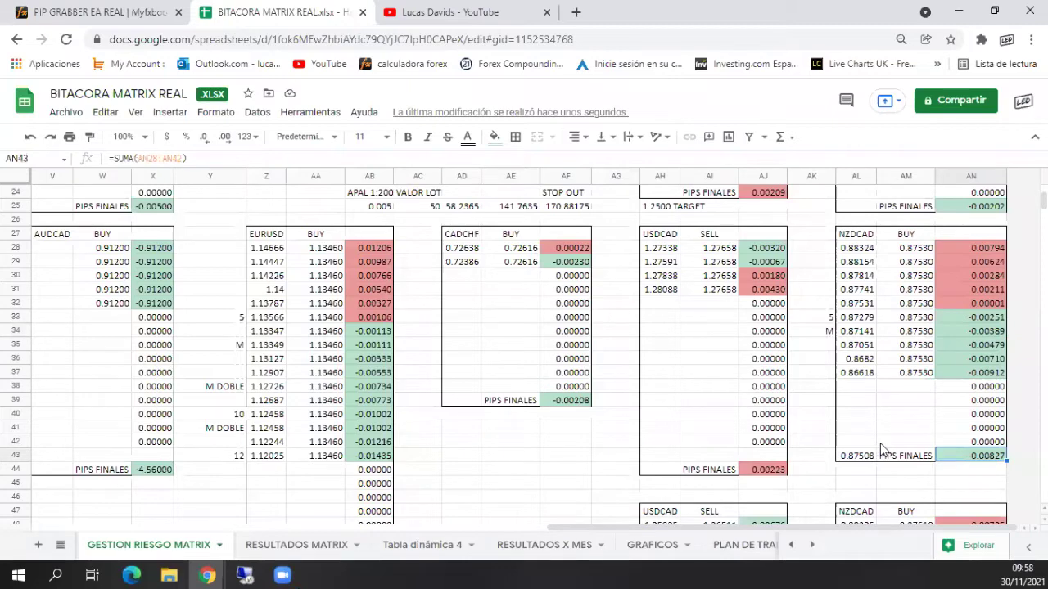
pyautogui.click(903, 421)
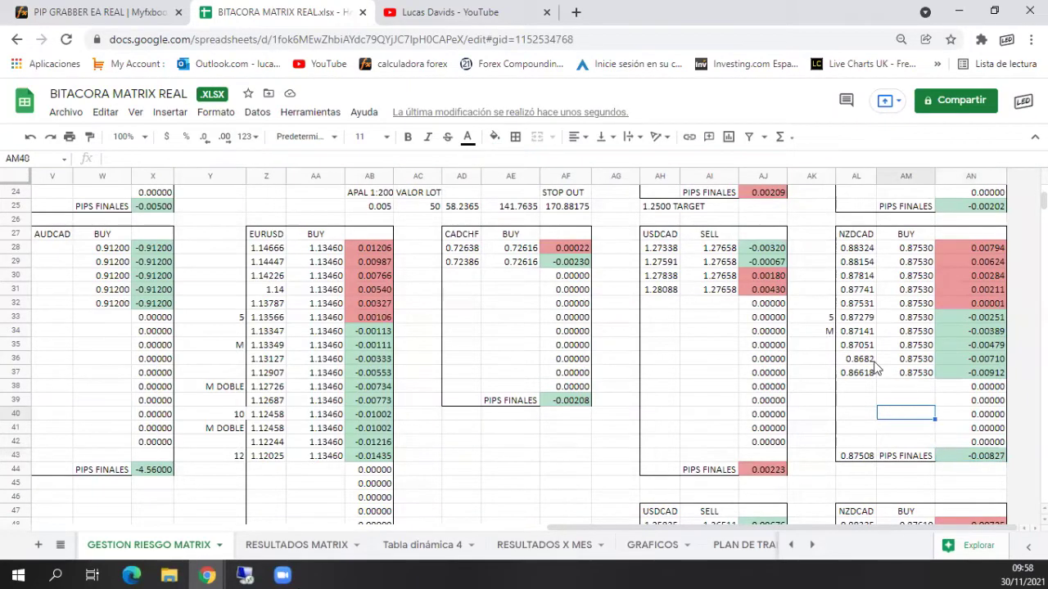
# Step: Compare the NZDCAD open trades on the PIP GRABBER EA REAL page of Myfxbook with the closing price in AM37
pyautogui.click(88, 7)
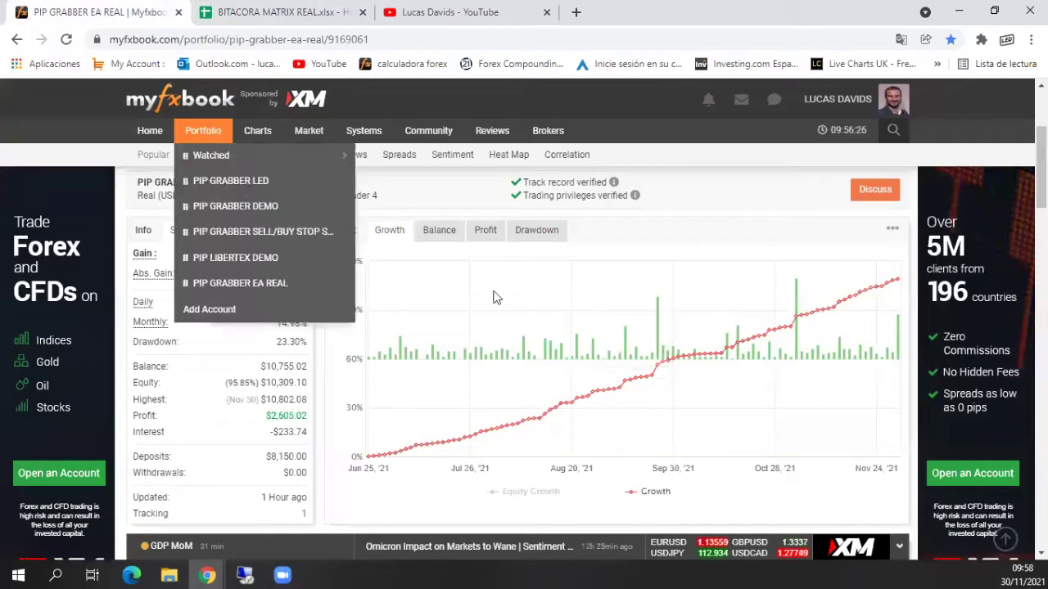
pyautogui.scroll(-6, 402, 376)
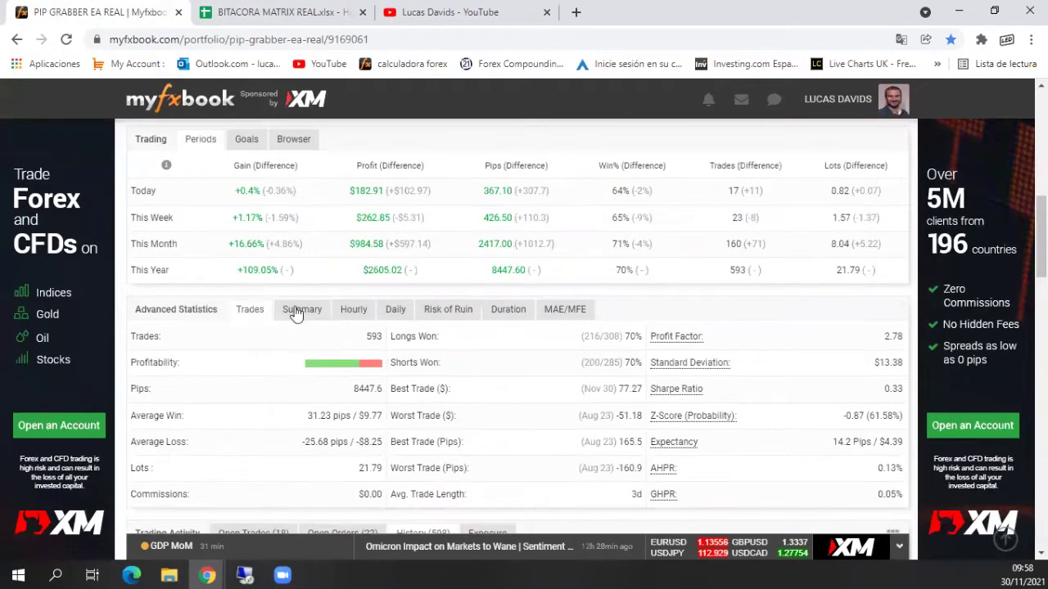
pyautogui.scroll(-4, 295, 311)
pyautogui.click(246, 227)
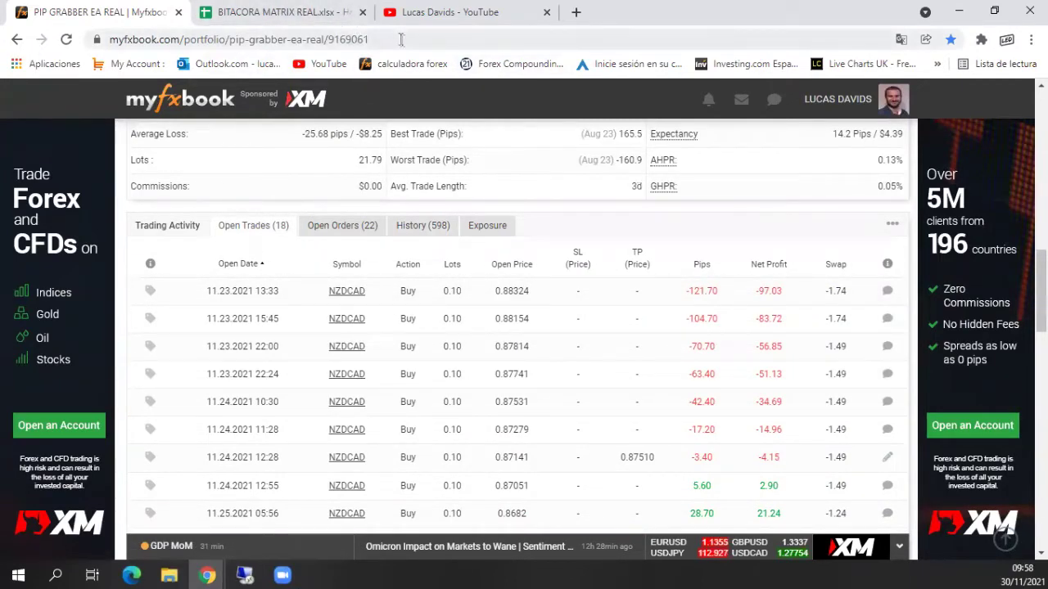
pyautogui.click(278, 12)
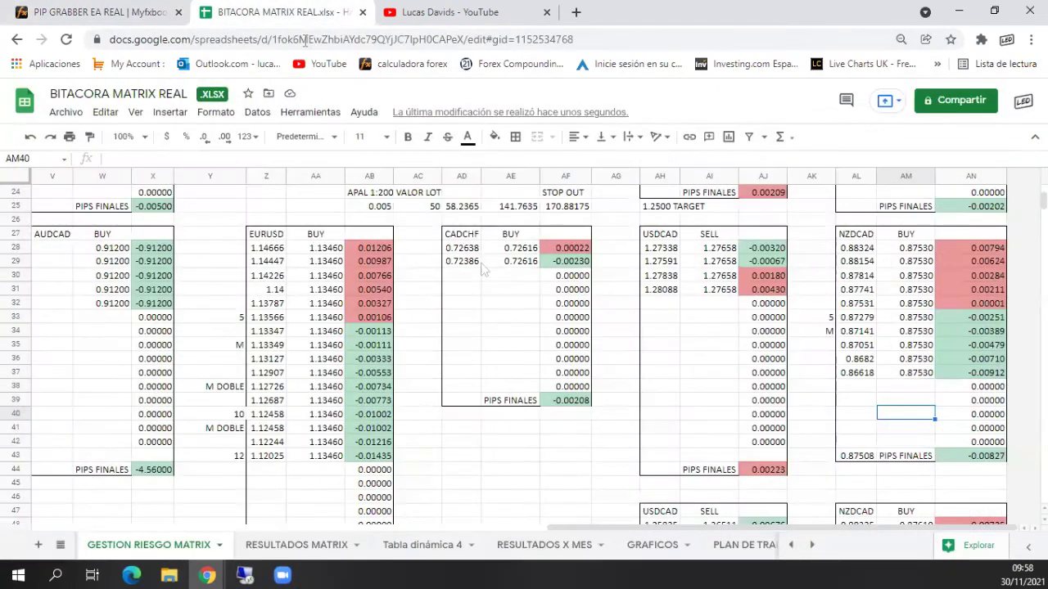
pyautogui.click(905, 373)
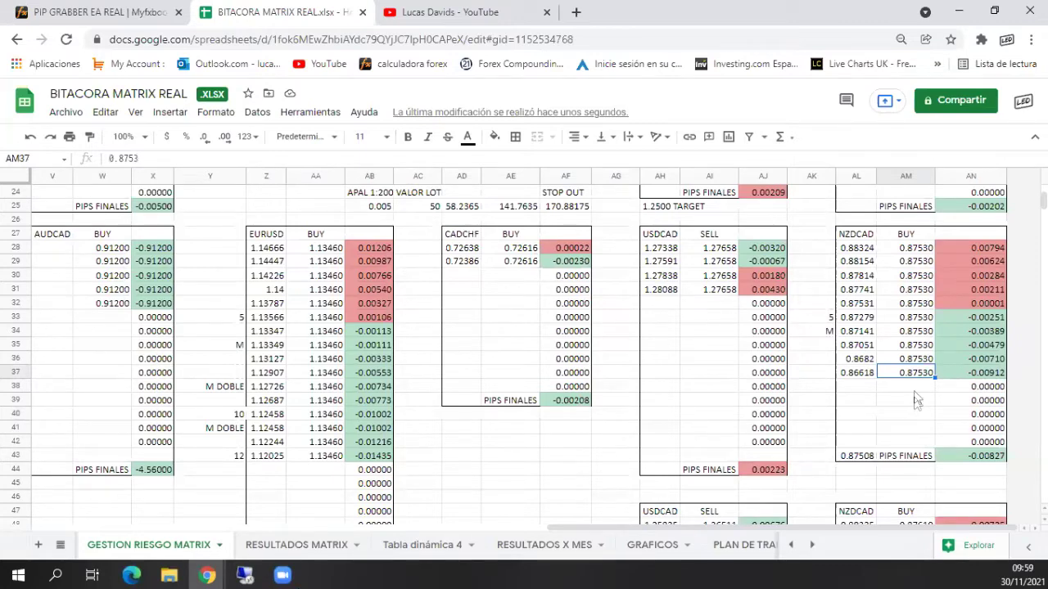
# Step: Switch to SmartTrader in the remote desktop, try a pip-range measurement from the current NZD/CAD price, and clear it
pyautogui.click(245, 574)
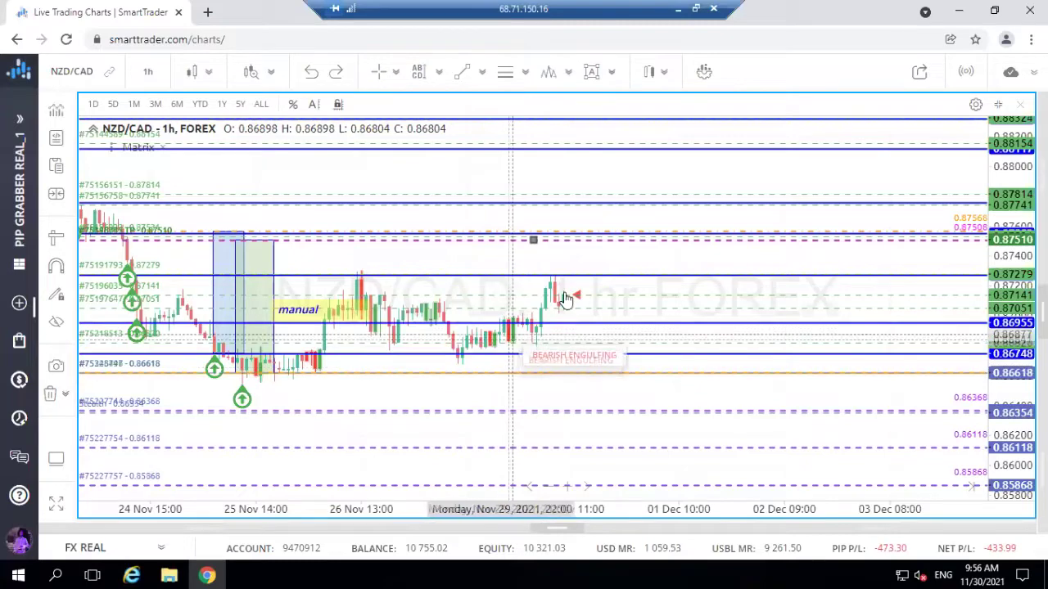
pyautogui.click(54, 238)
pyautogui.click(567, 294)
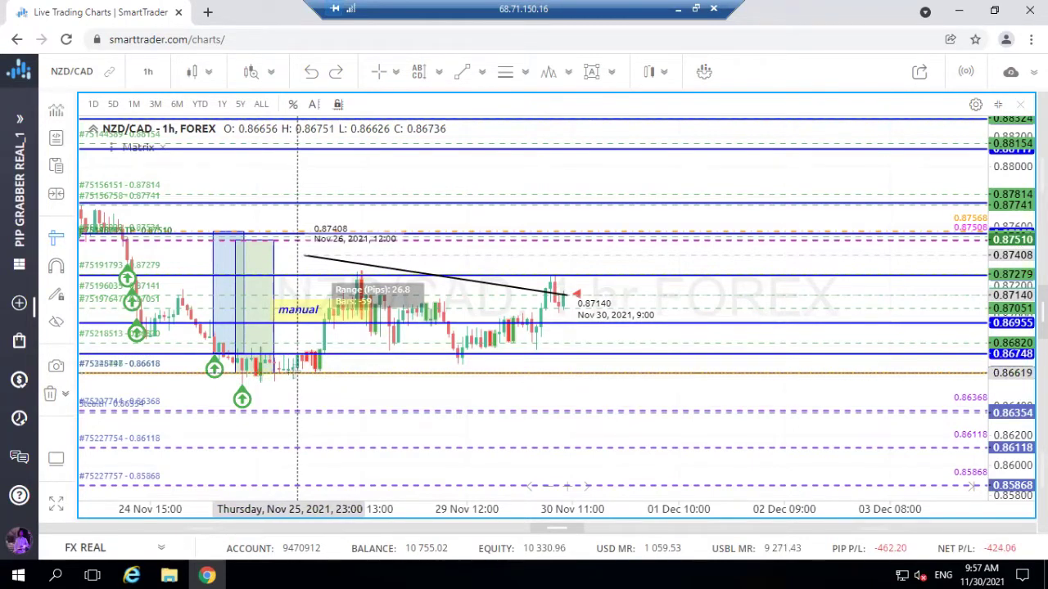
pyautogui.rightClick(336, 369)
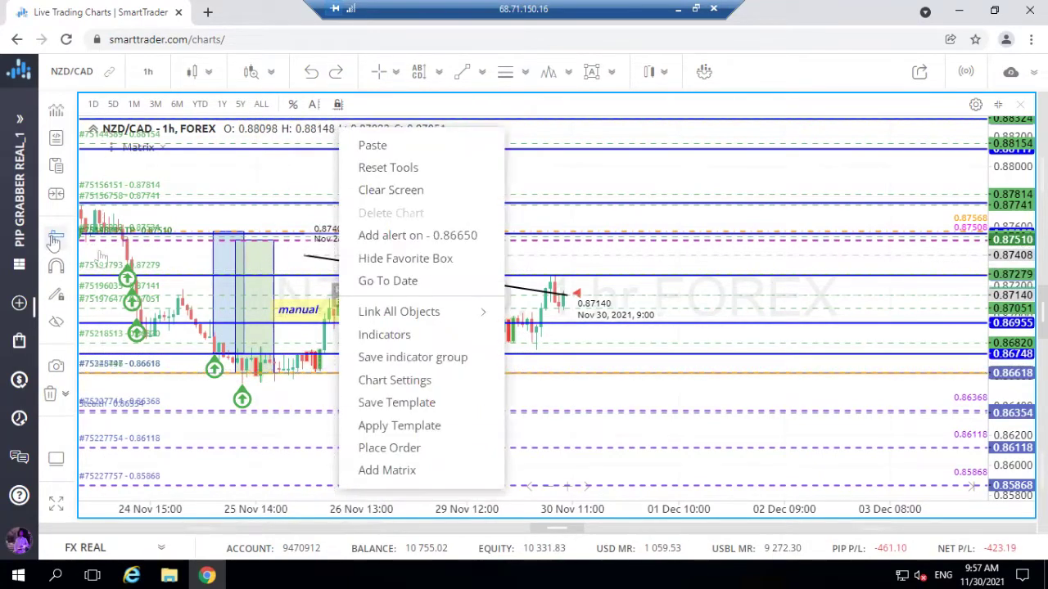
pyautogui.click(330, 374)
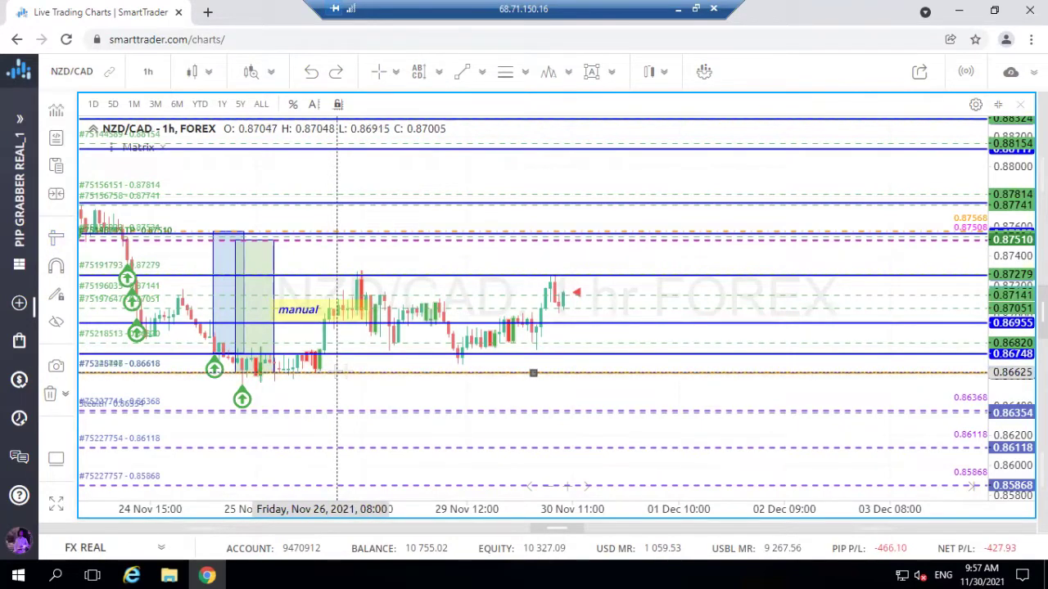
# Step: Inspect the additional-line range in the properties of the blue horizontal line at 0.86748, and close them without changes
pyautogui.click(355, 354)
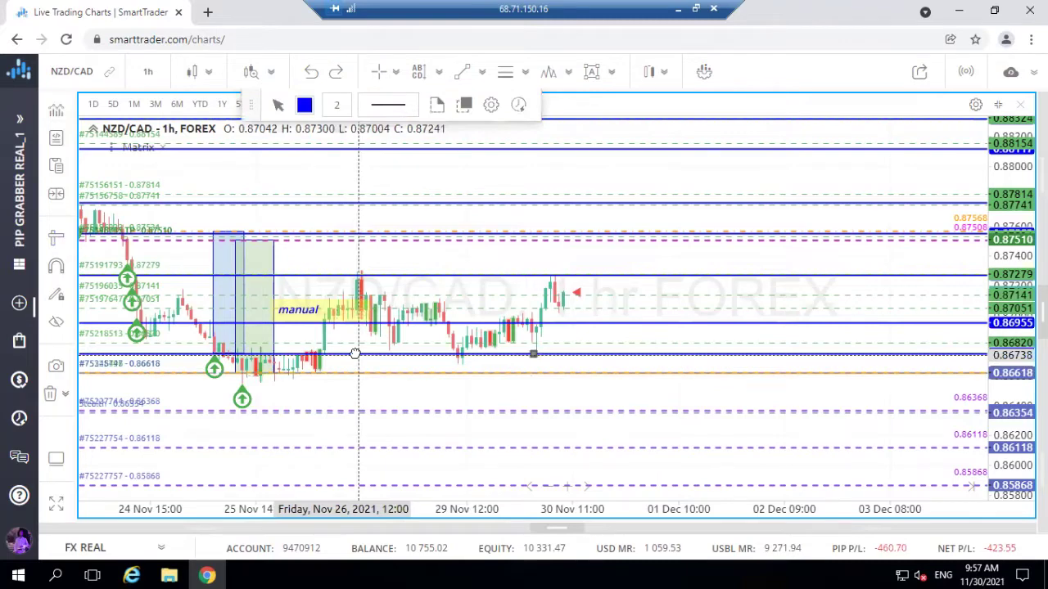
pyautogui.doubleClick(355, 354)
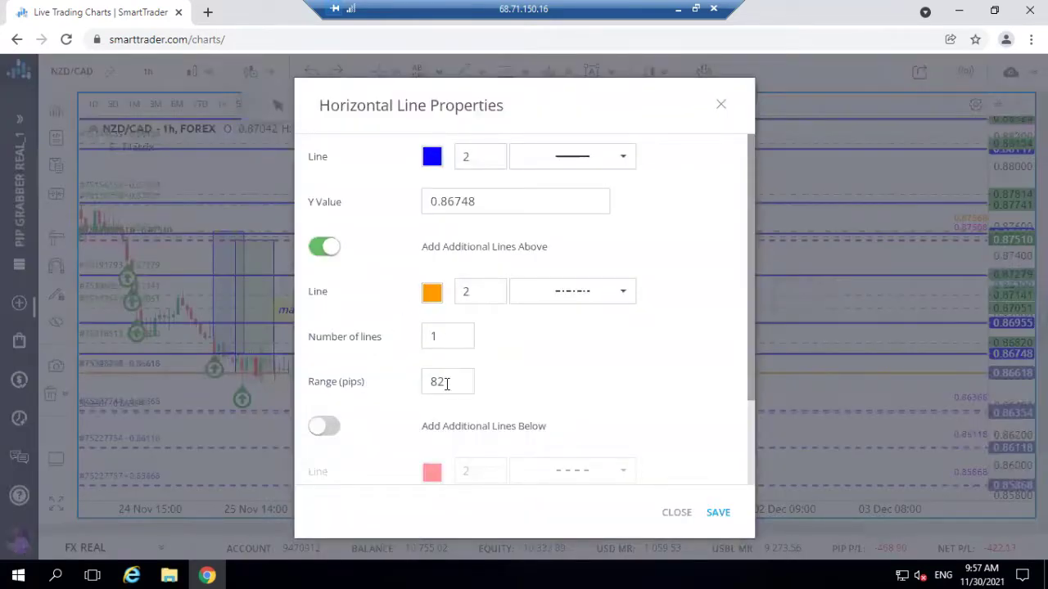
pyautogui.click(720, 105)
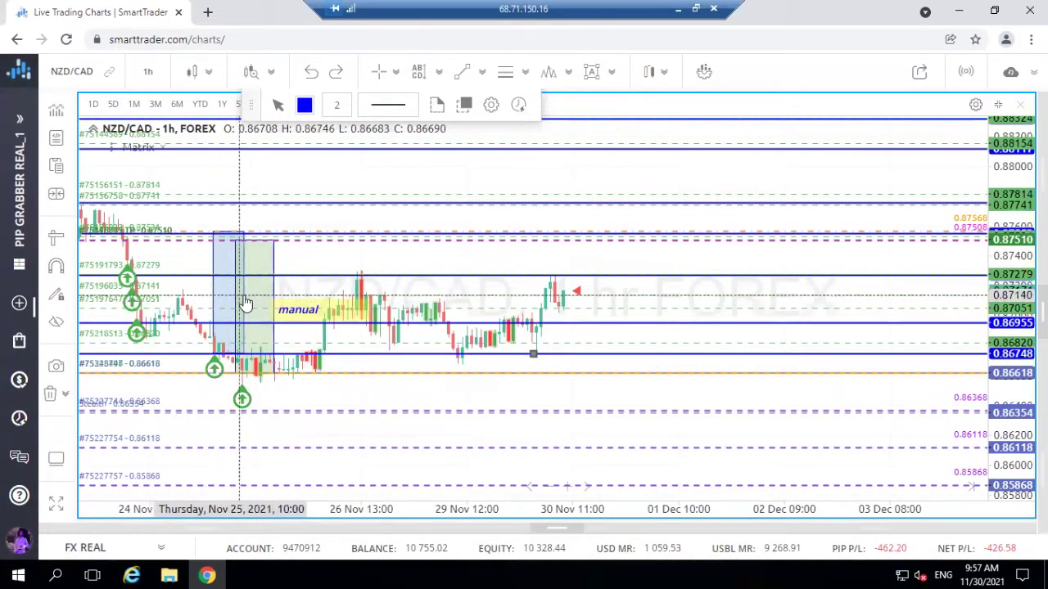
# Step: Extend the blue and green rectangles on the NZD/CAD chart forward in time to about the current candle
pyautogui.moveTo(245, 303); pyautogui.dragTo(576, 293)
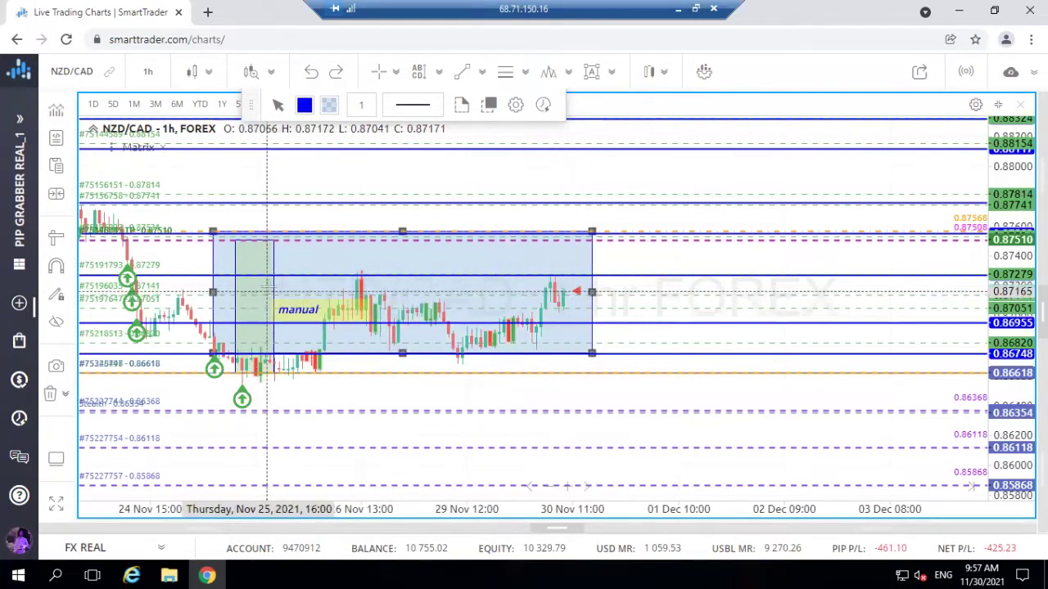
pyautogui.moveTo(275, 294)
pyautogui.mouseDown()
pyautogui.moveTo(276, 305)
pyautogui.moveTo(576, 305)
pyautogui.mouseUp()
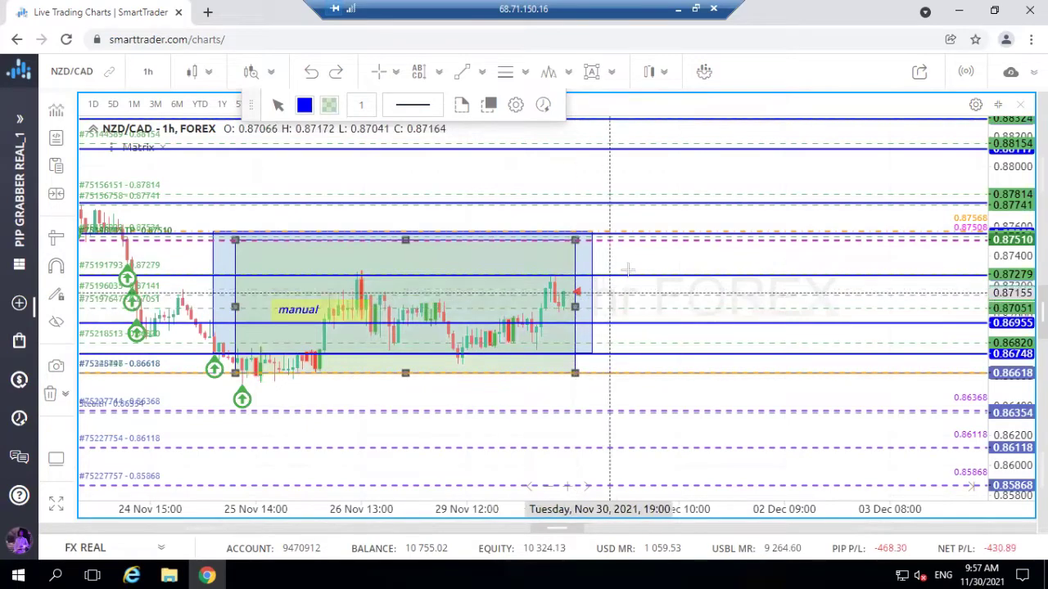
pyautogui.click(595, 257)
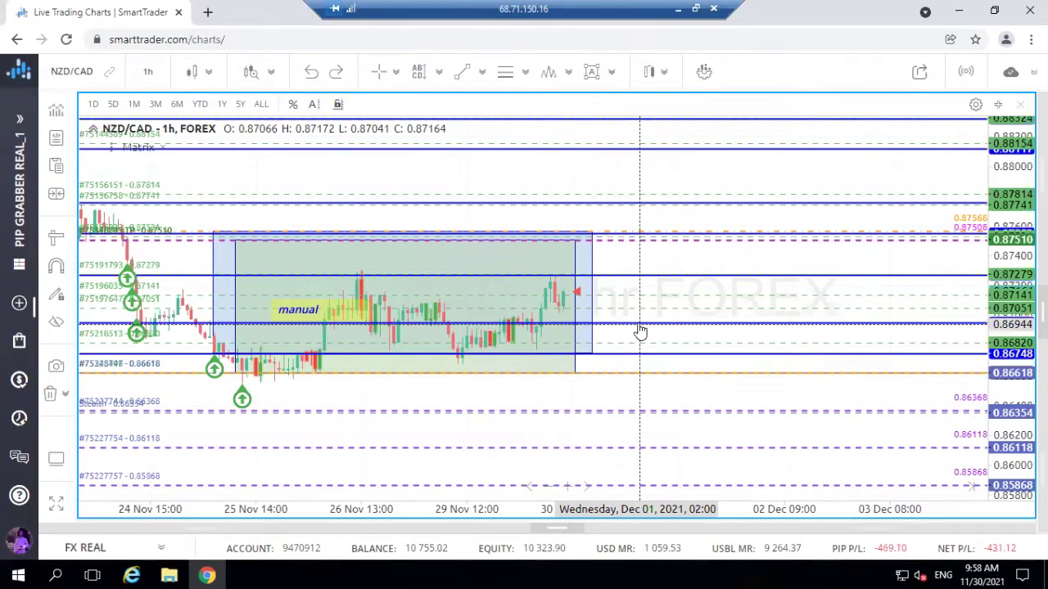
# Step: Measure the pip range from about 0.86949 up to 0.87150, just after the extended rectangles on the NZD/CAD chart
pyautogui.moveTo(632, 332); pyautogui.dragTo(633, 331)
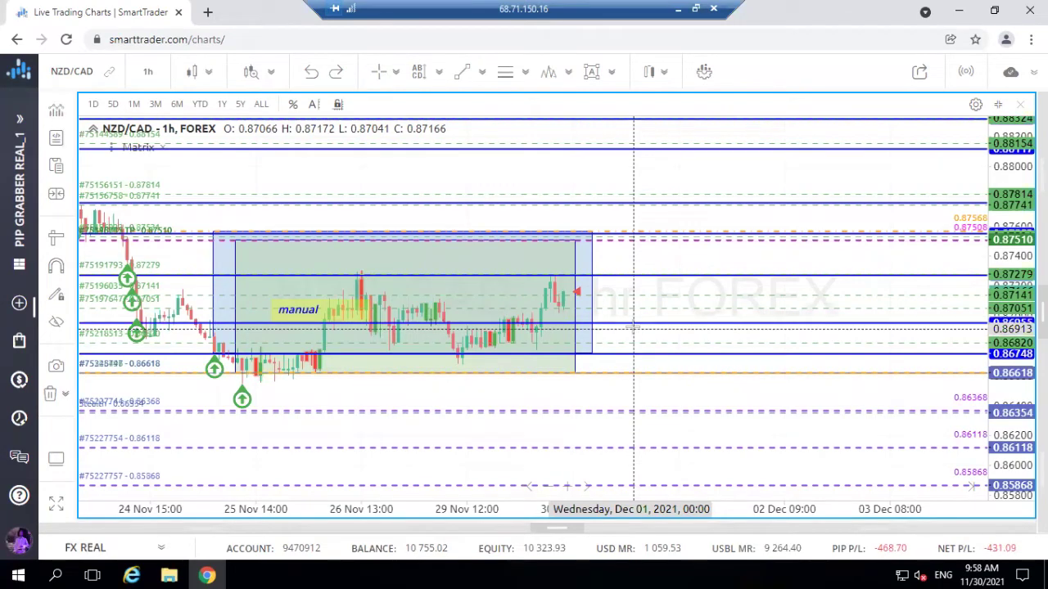
pyautogui.click(56, 237)
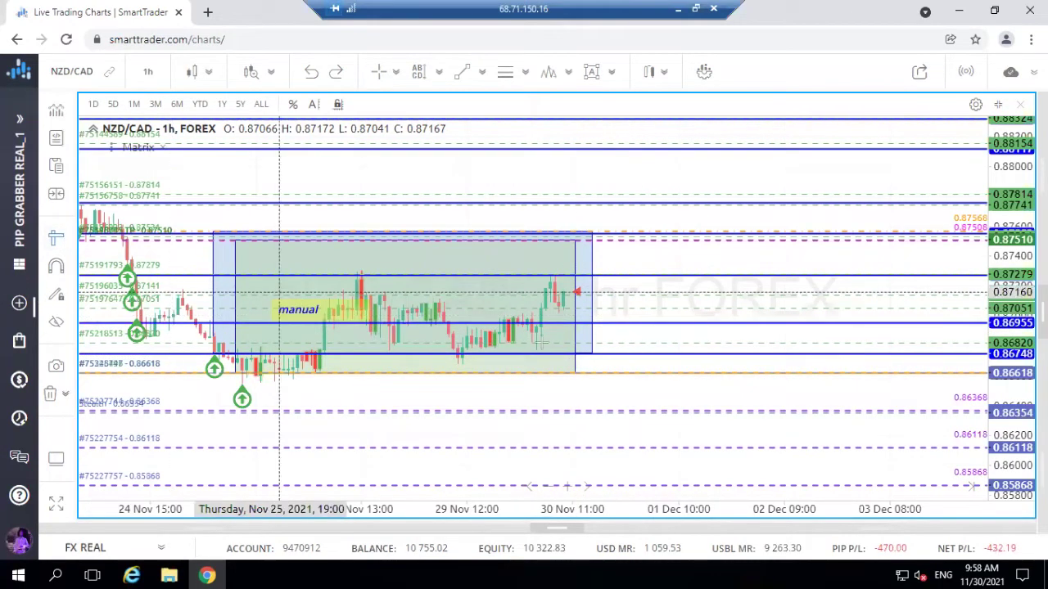
pyautogui.moveTo(629, 324); pyautogui.dragTo(639, 293)
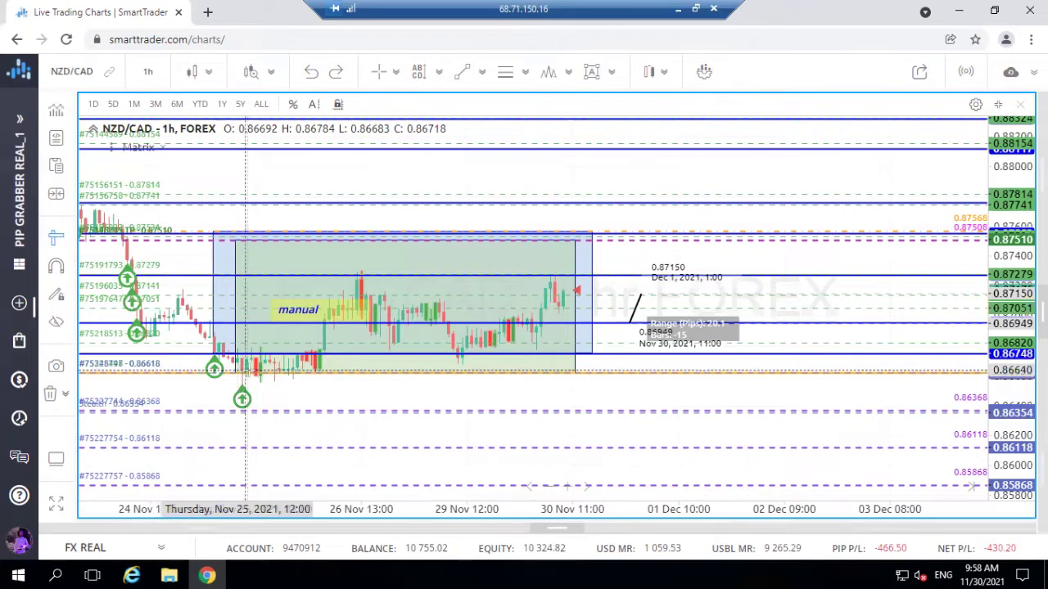
# Step: Switch to Myfxbook and review the swap charges of the closed EURUSD trades in the account's trade history
pyautogui.click(678, 8)
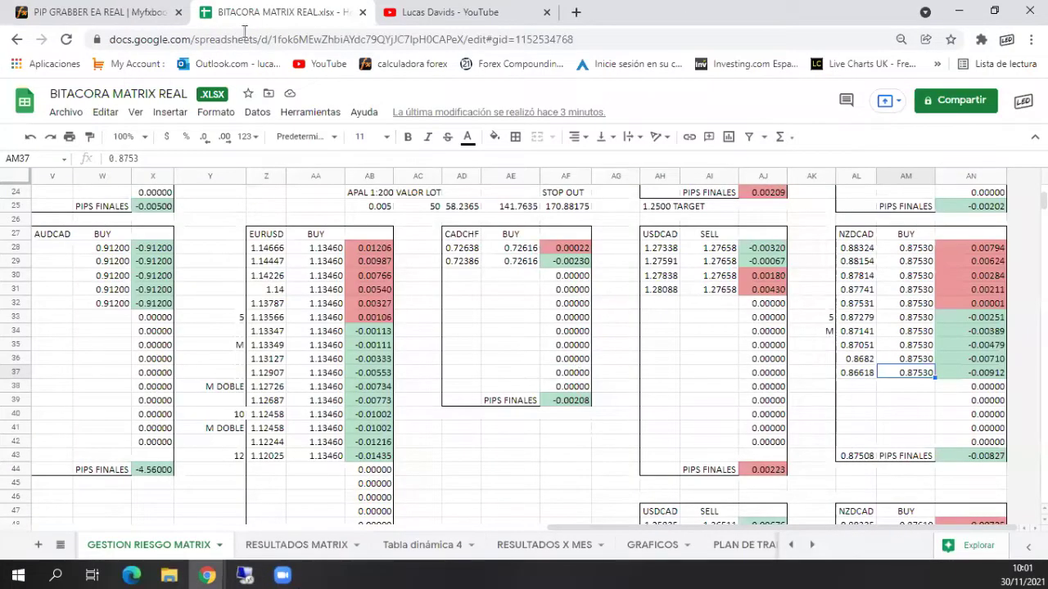
pyautogui.click(112, 10)
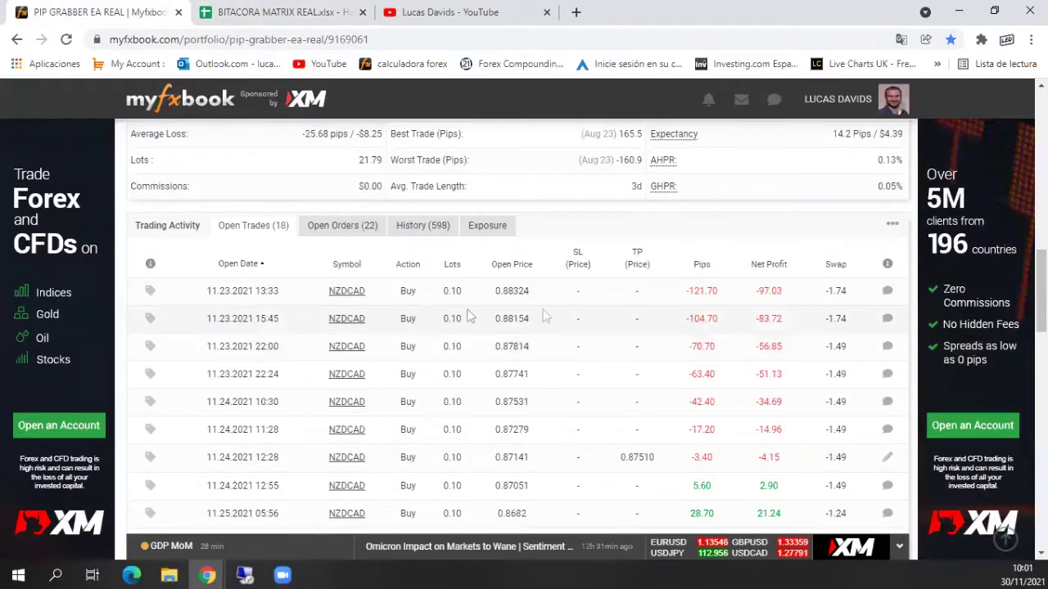
pyautogui.click(415, 229)
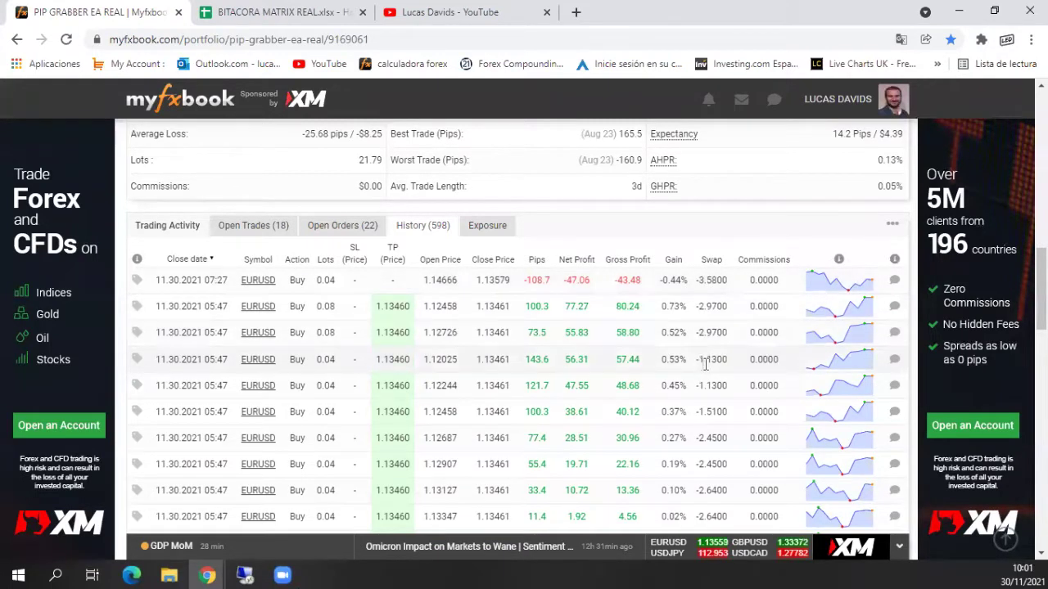
pyautogui.scroll(-1, 710, 364)
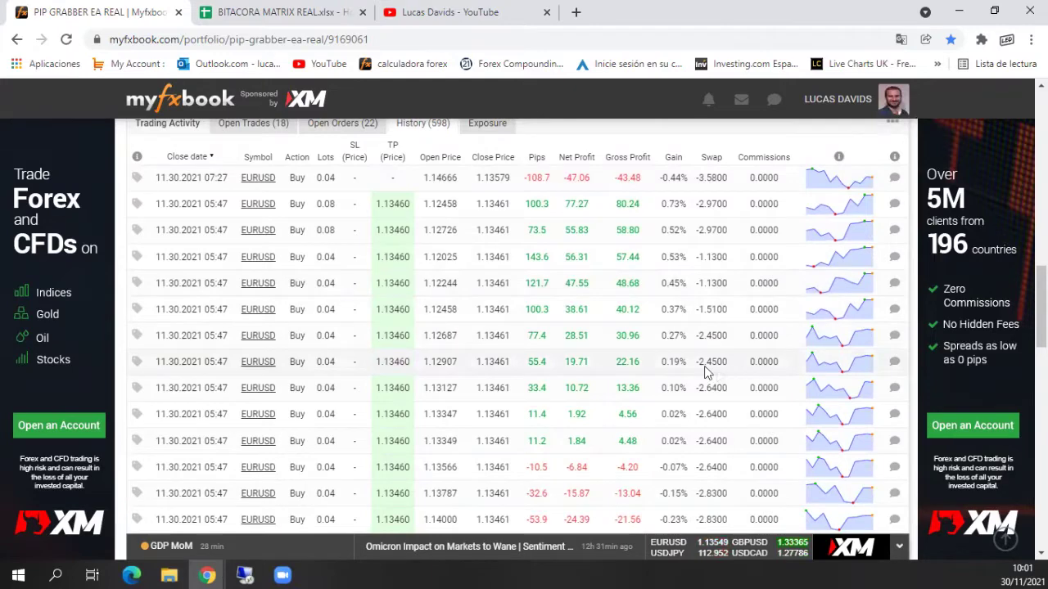
pyautogui.scroll(-1, 721, 378)
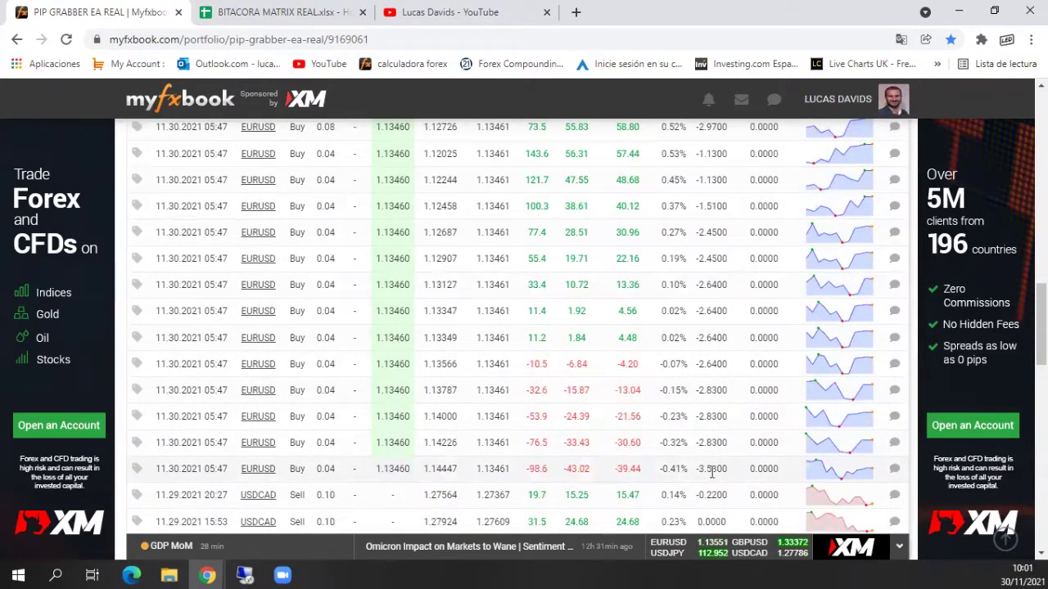
pyautogui.moveTo(731, 476); pyautogui.dragTo(704, 270)
pyautogui.click(715, 276)
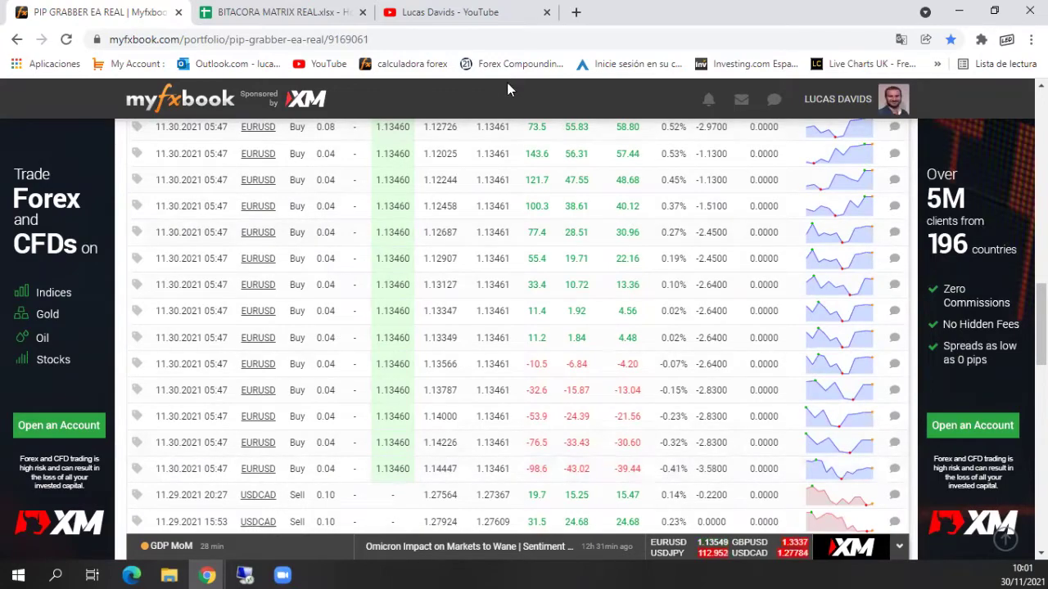
pyautogui.scroll(4, 602, 352)
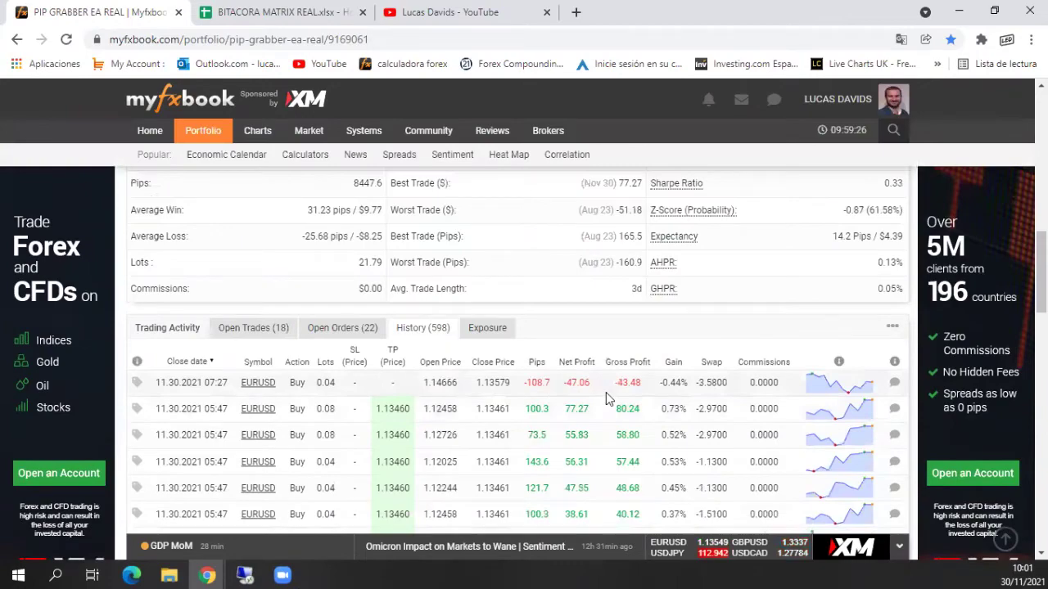
# Step: Look again at the NZD/CAD chart with its rectangles and pip measurement in the remote SmartTrader session
pyautogui.click(285, 12)
pyautogui.click(131, 10)
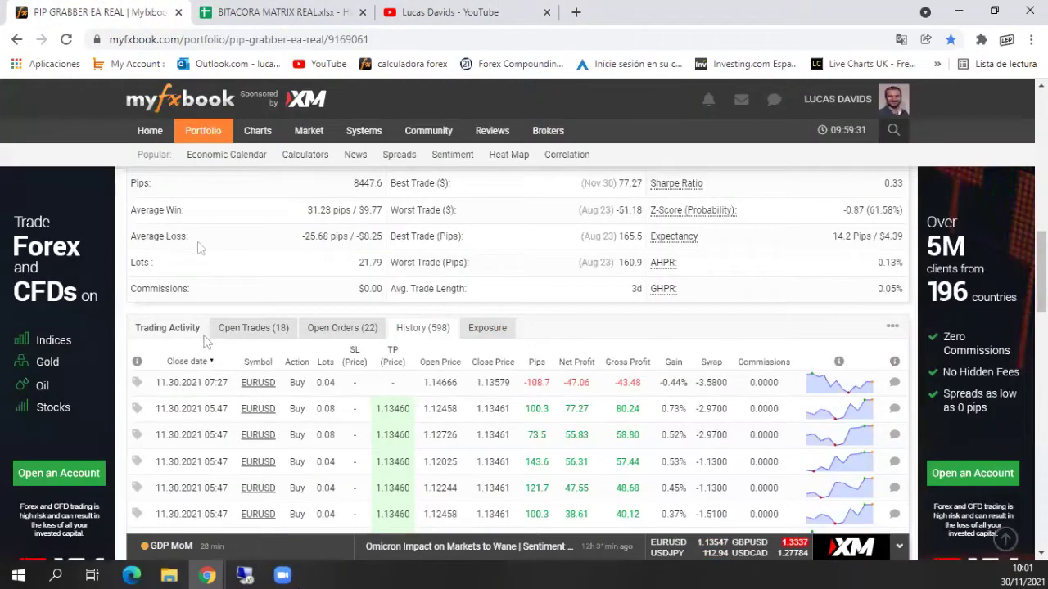
pyautogui.click(283, 573)
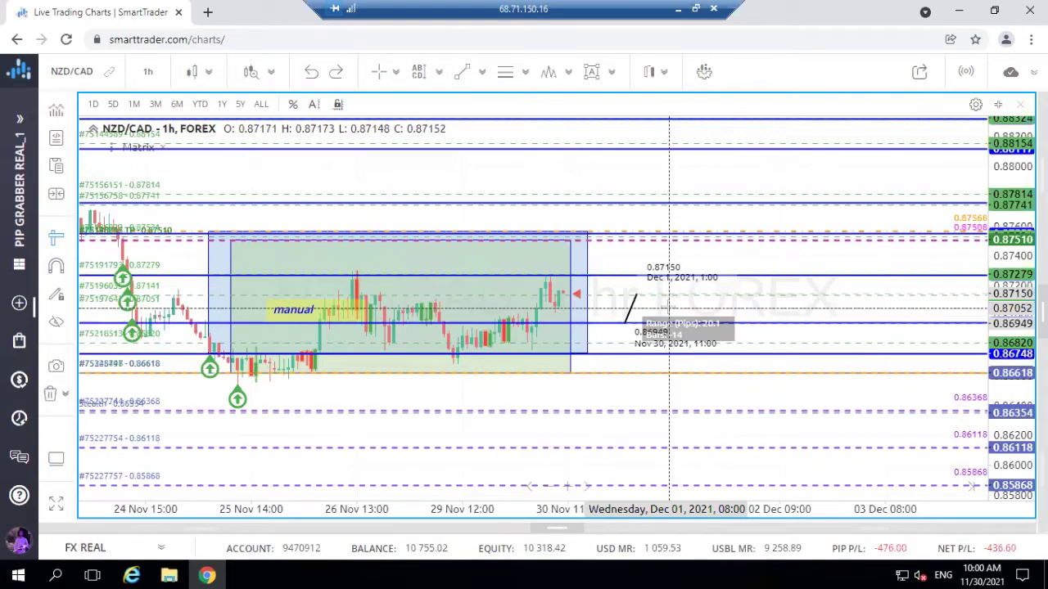
pyautogui.click(679, 9)
# Step: Return to the Myfxbook account statistics and highlight the monthly gain percentage
pyautogui.scroll(5, 492, 373)
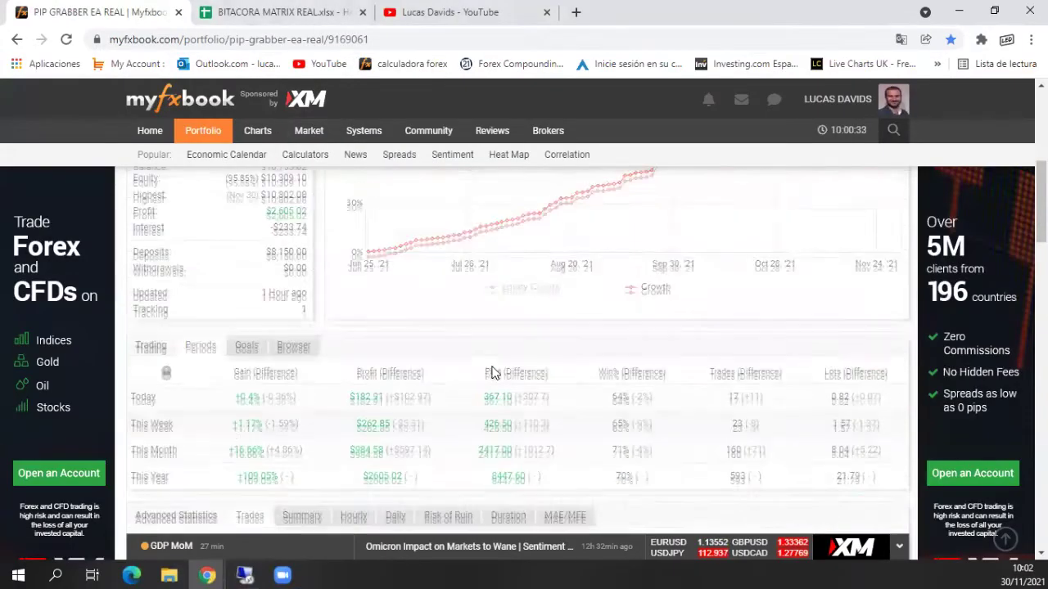
pyautogui.scroll(-4, 295, 398)
pyautogui.moveTo(281, 219); pyautogui.dragTo(307, 221)
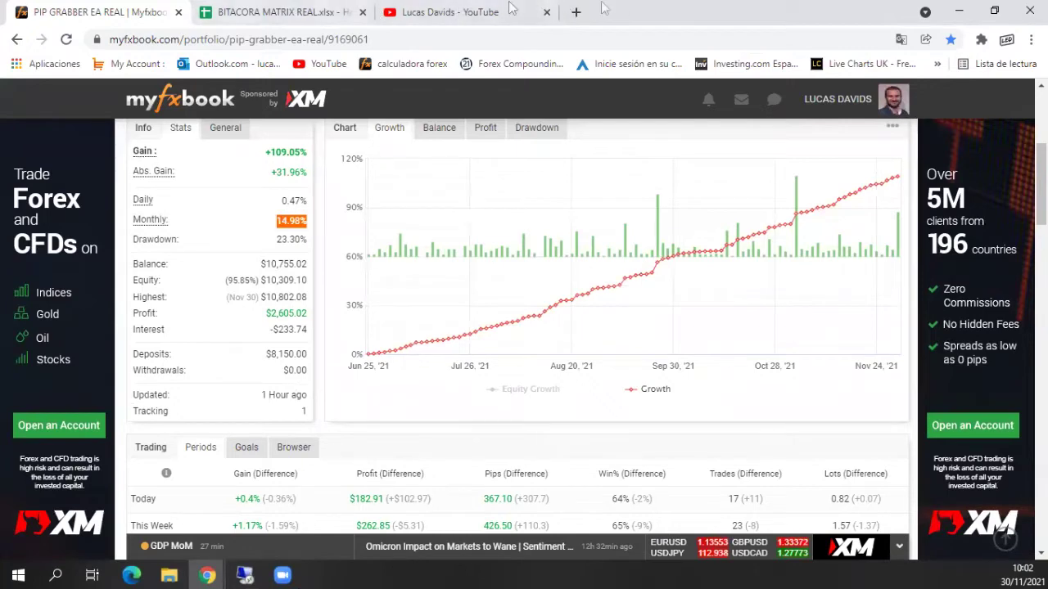
# Step: Open the watched Pip Grabber Live system, dismiss the advertisement, and review its statistics and monthly gain chart
pyautogui.scroll(4, 245, 124)
pyautogui.moveTo(204, 133)
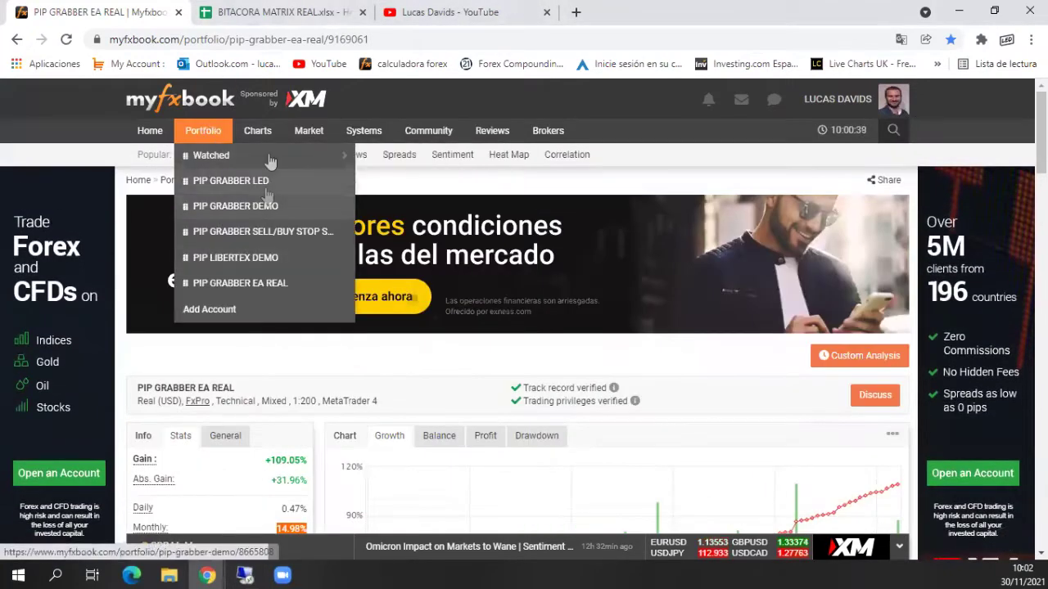
pyautogui.moveTo(348, 156)
pyautogui.click(414, 155)
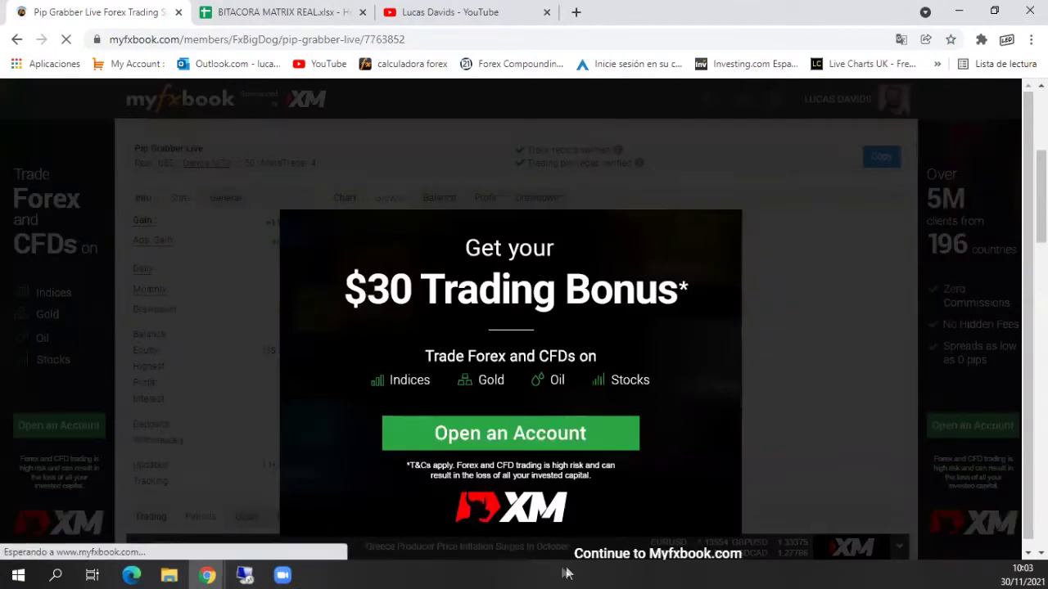
pyautogui.click(603, 554)
pyautogui.scroll(-1, 290, 265)
pyautogui.scroll(1, 279, 270)
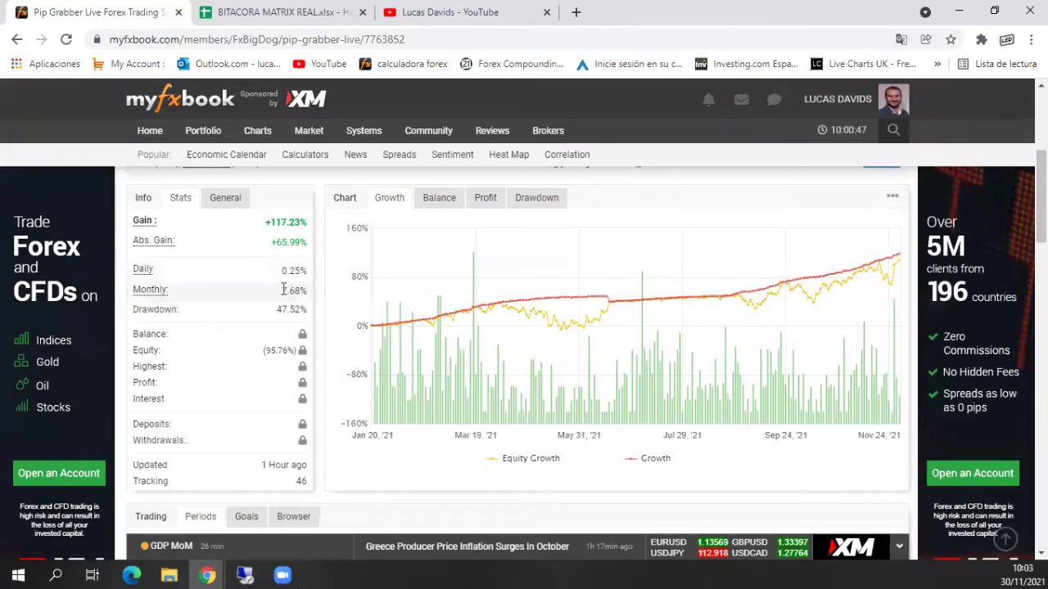
pyautogui.scroll(-7, 344, 344)
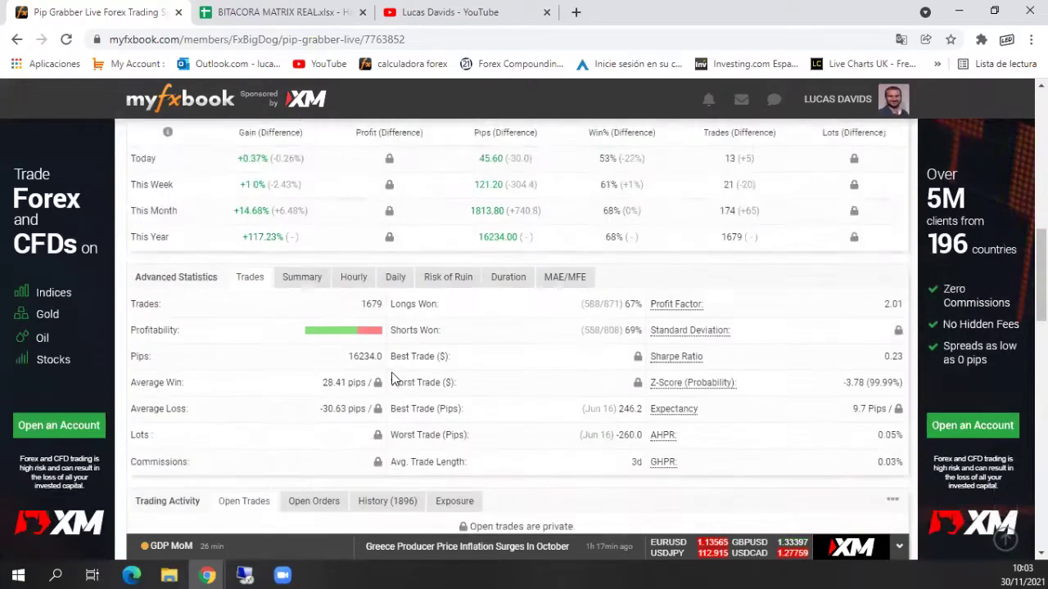
pyautogui.scroll(-7, 532, 410)
pyautogui.scroll(4, 528, 401)
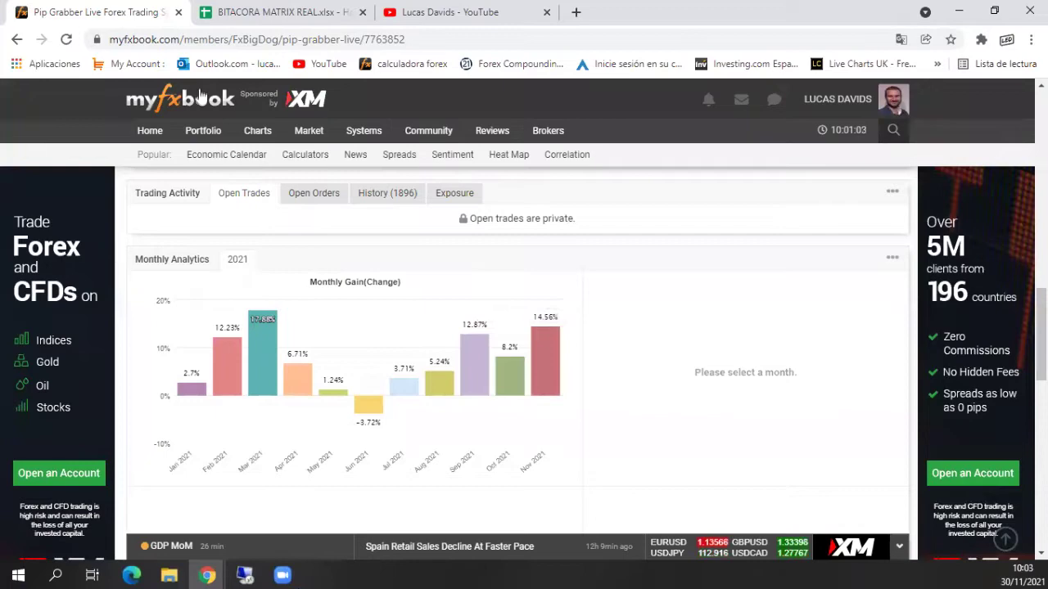
# Step: Return to the PIP GRABBER EA REAL account and review its open trades, monthly gain chart and overall statistics
pyautogui.moveTo(203, 131)
pyautogui.click(261, 291)
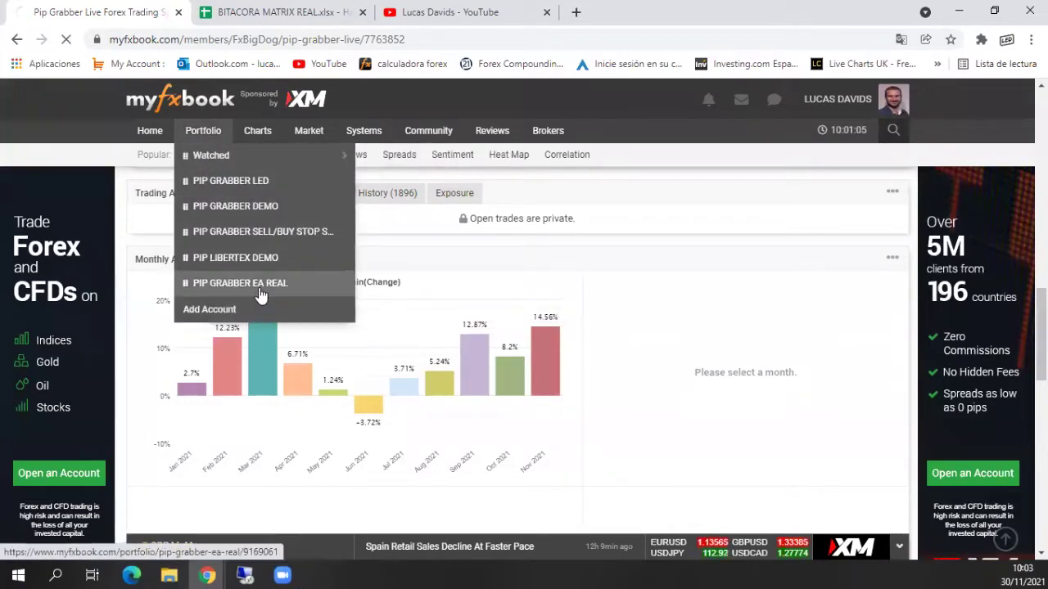
pyautogui.scroll(-4, 379, 385)
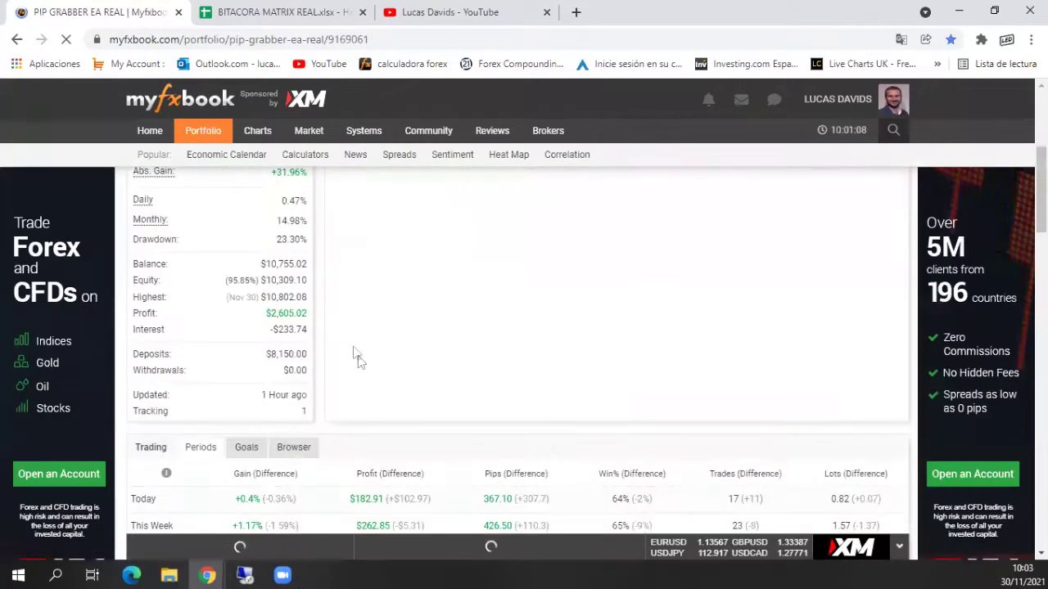
pyautogui.scroll(-7, 360, 328)
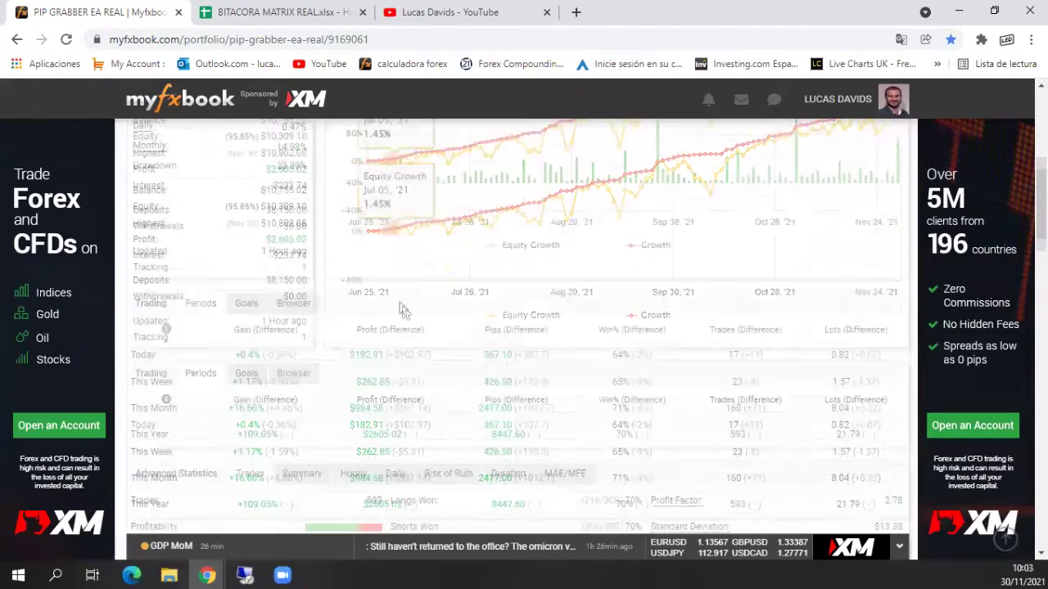
pyautogui.scroll(-10, 409, 360)
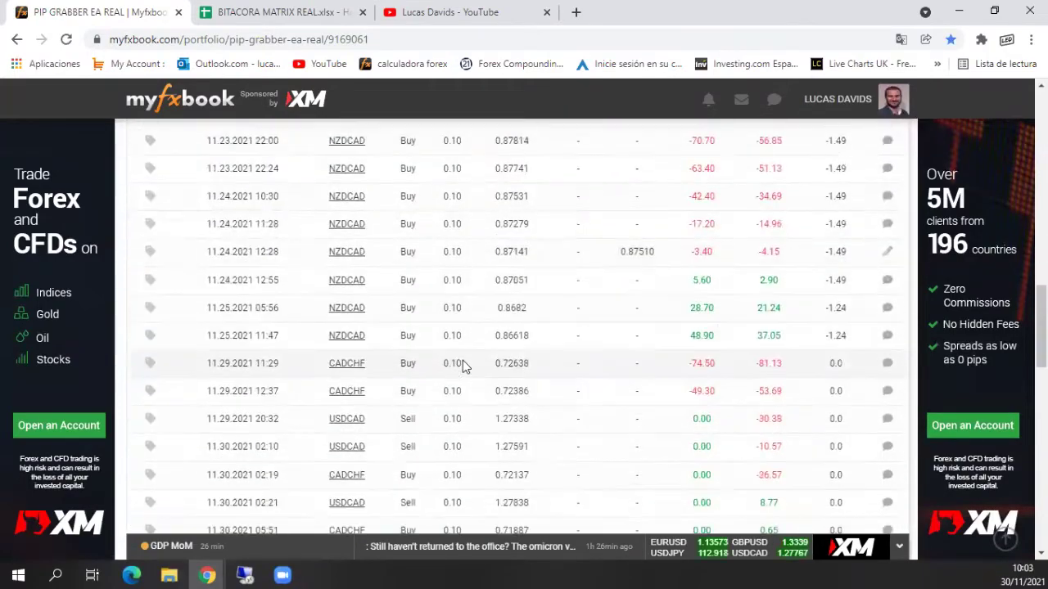
pyautogui.scroll(4, 468, 368)
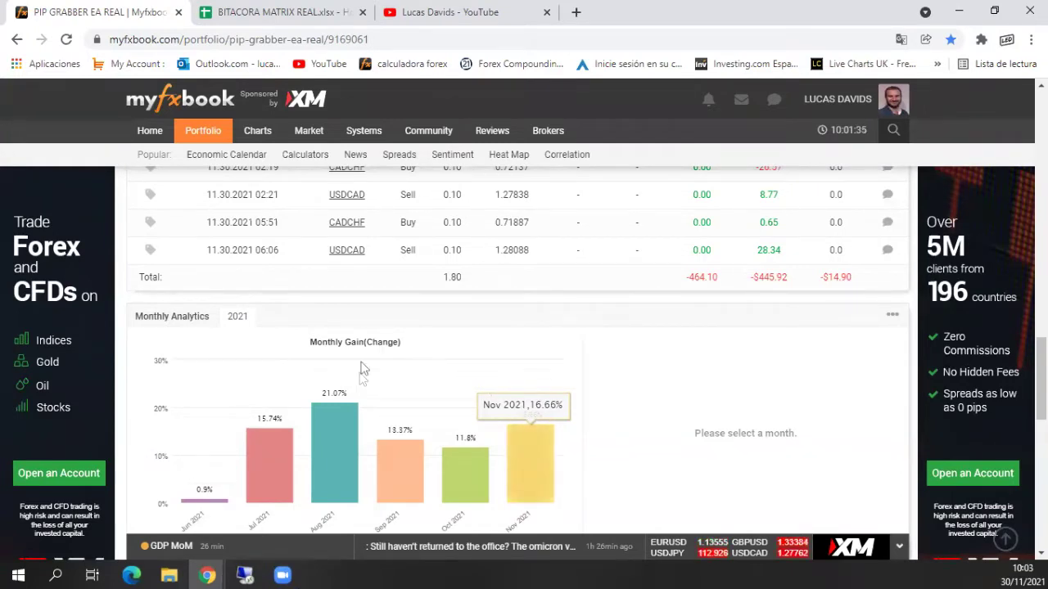
pyautogui.scroll(6, 321, 409)
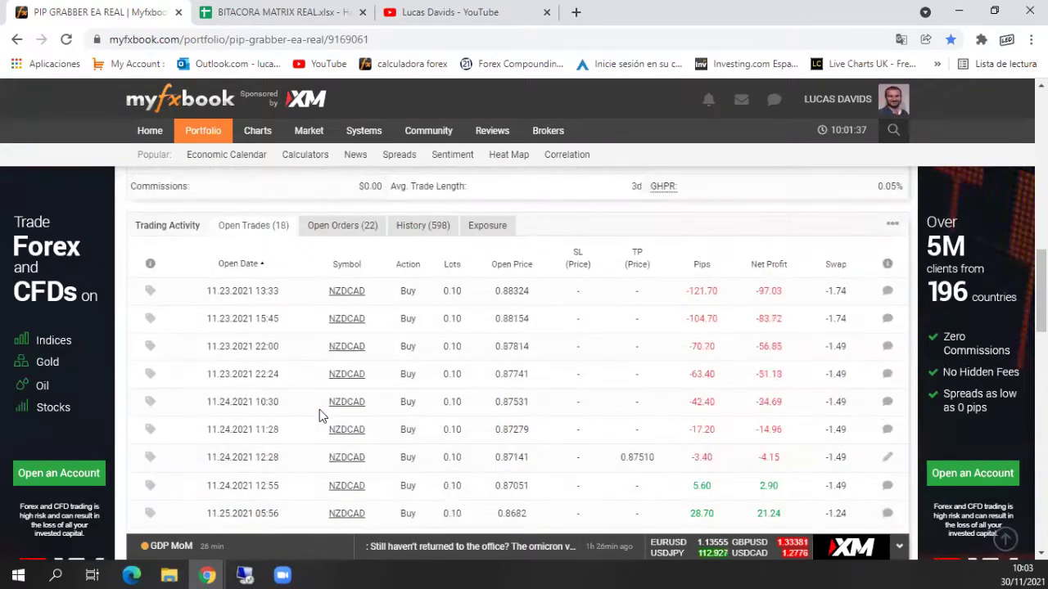
pyautogui.scroll(10, 337, 438)
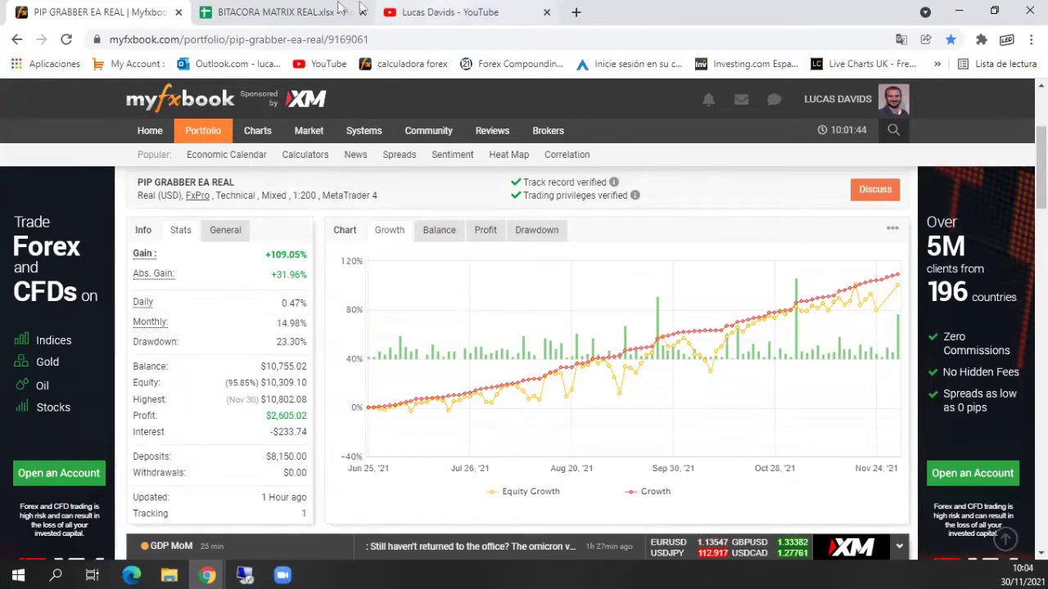
# Step: Reopen the watched Pip Grabber Live system and check its monthly gain percentage and the June 2021 bar
pyautogui.moveTo(271, 155)
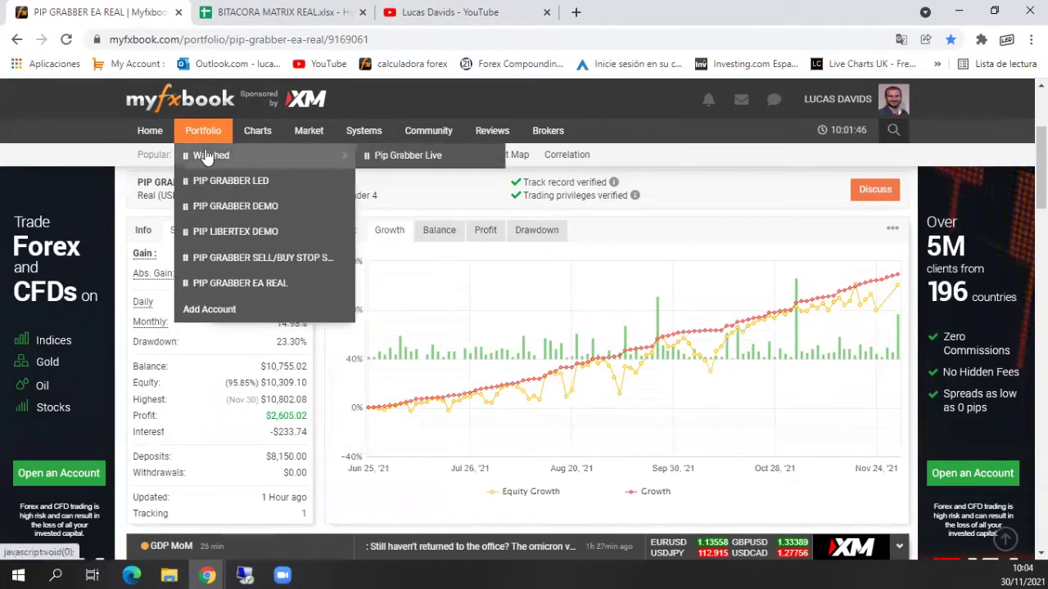
pyautogui.click(412, 154)
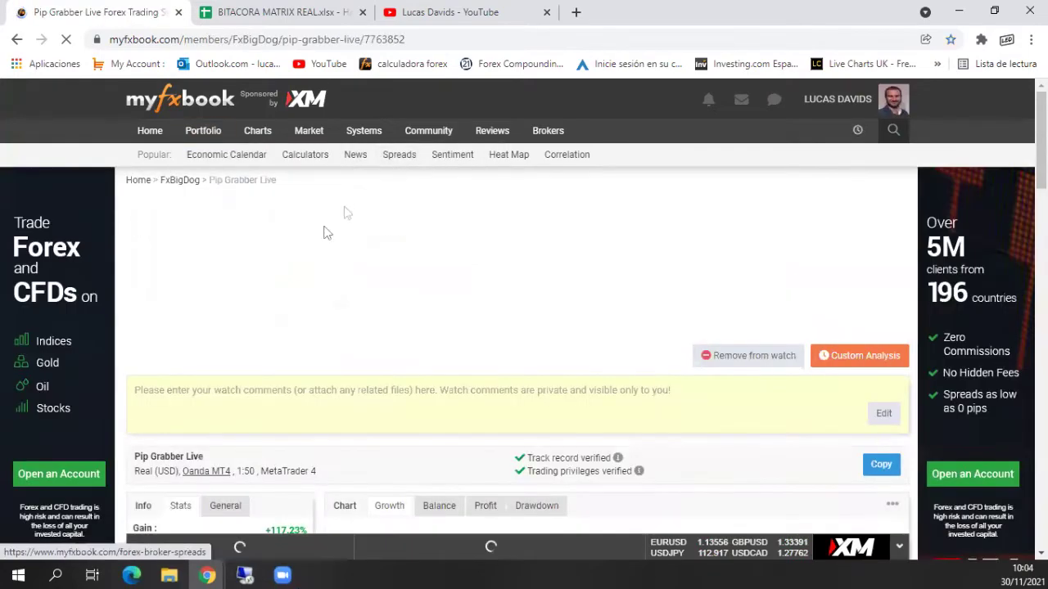
pyautogui.scroll(-4, 311, 246)
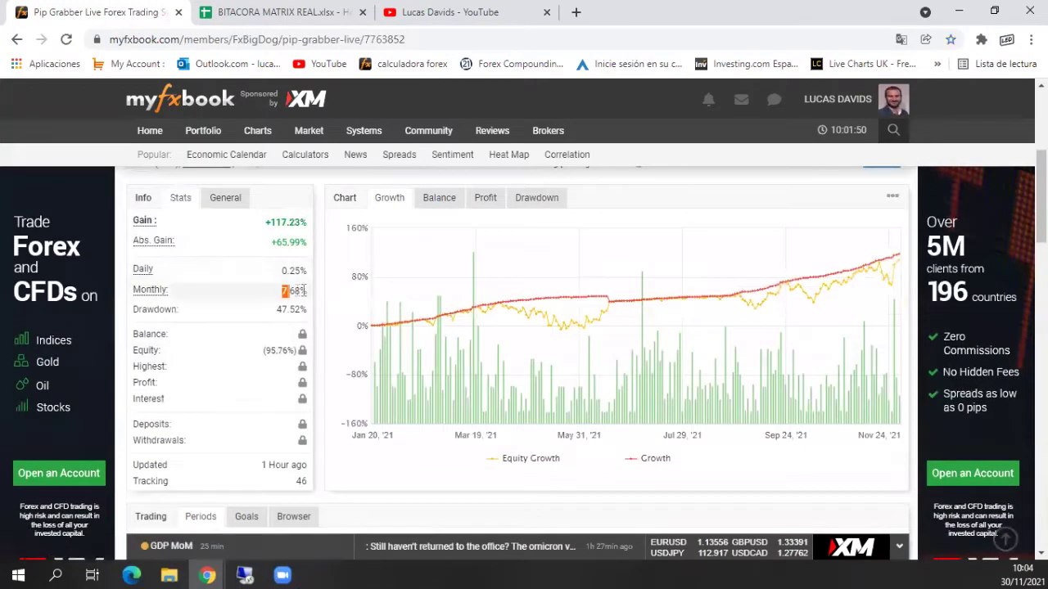
pyautogui.scroll(-7, 306, 306)
pyautogui.scroll(-5, 384, 364)
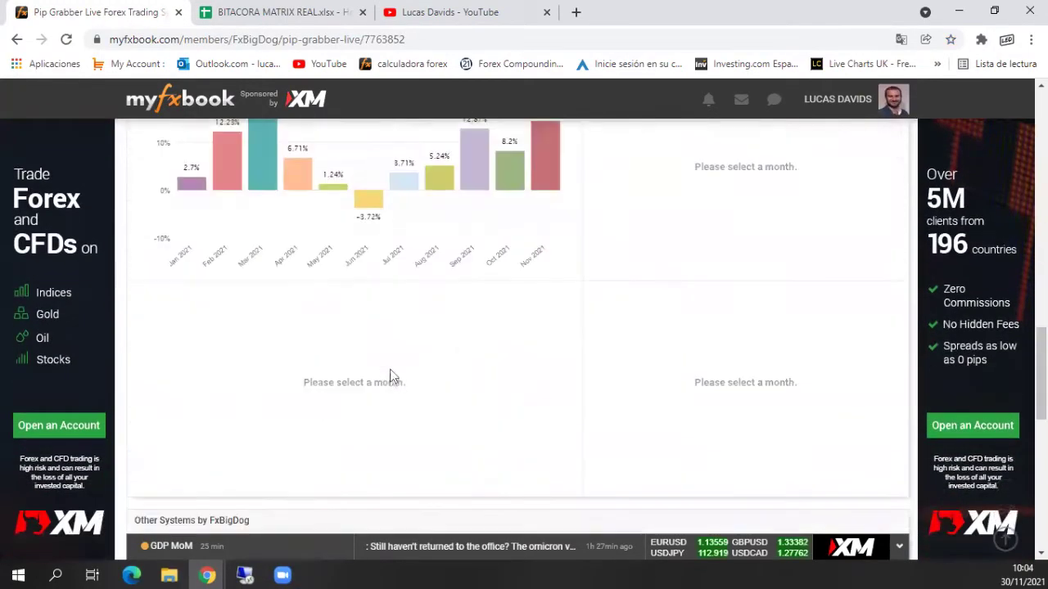
pyautogui.scroll(3, 389, 360)
pyautogui.moveTo(371, 409)
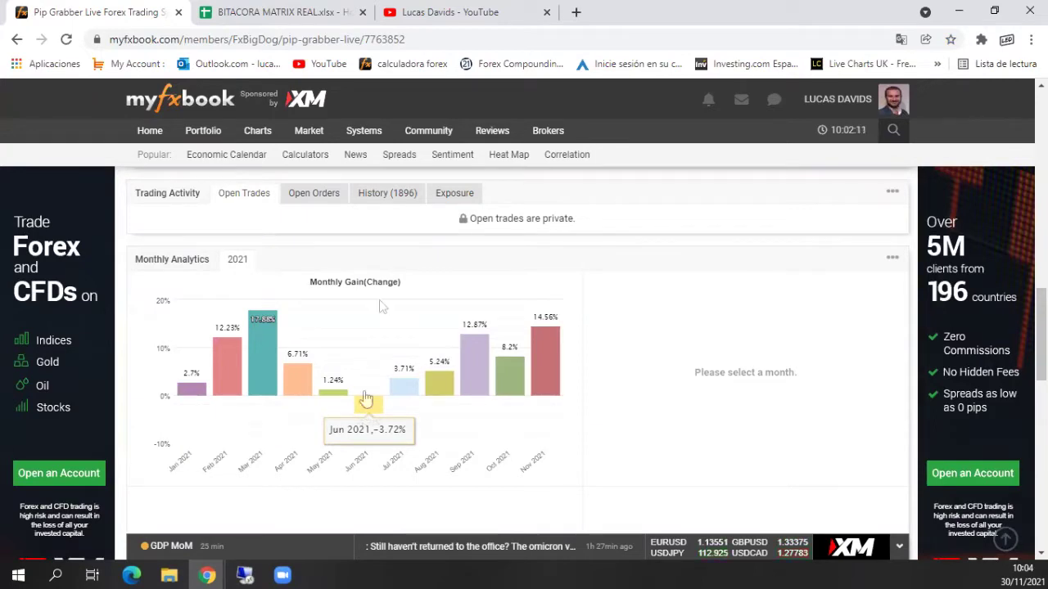
# Step: Go back to PIP GRABBER EA REAL and inspect its monthly gain bars from June to November 2021
pyautogui.moveTo(200, 135)
pyautogui.click(235, 289)
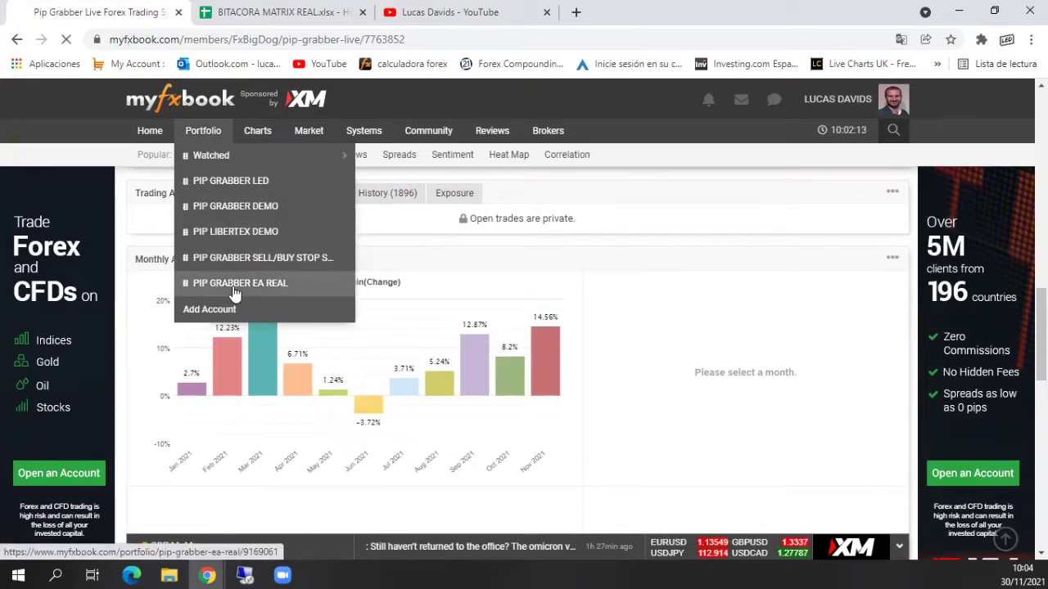
pyautogui.scroll(-10, 484, 434)
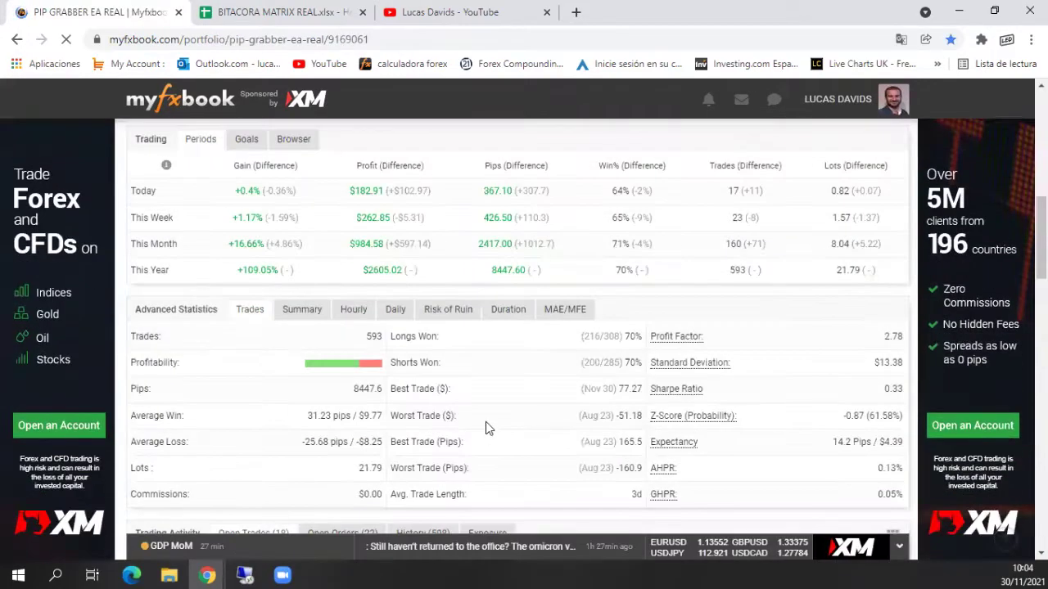
pyautogui.scroll(-12, 486, 423)
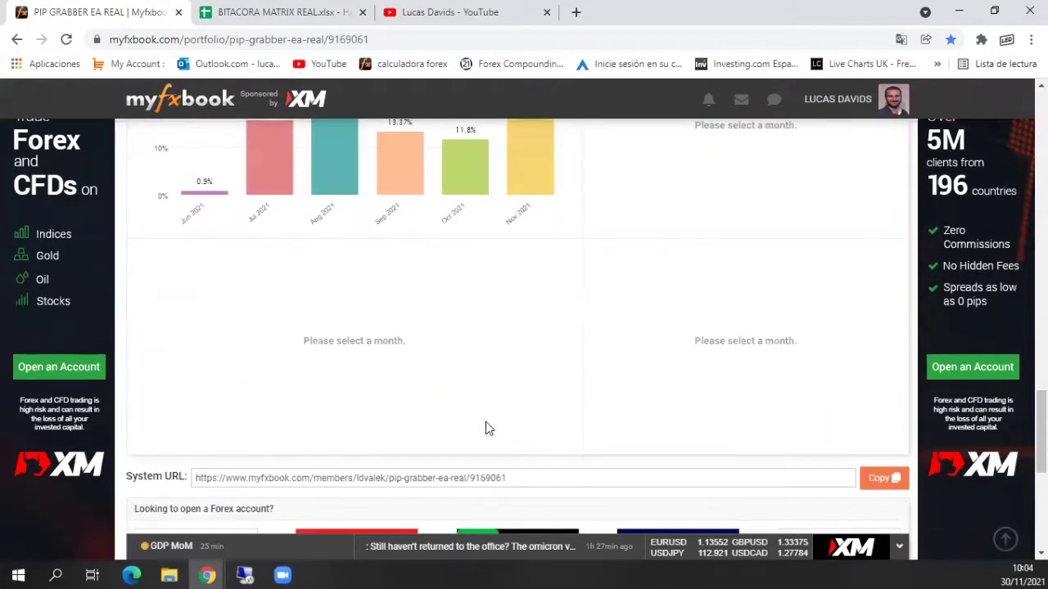
pyautogui.scroll(3, 485, 442)
pyautogui.moveTo(206, 399)
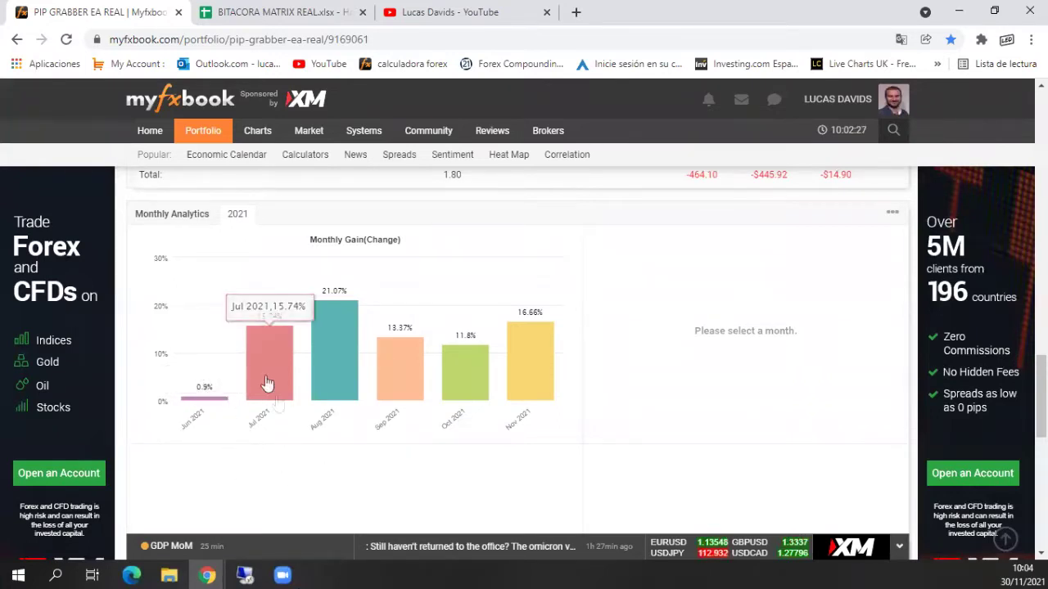
pyautogui.moveTo(530, 362)
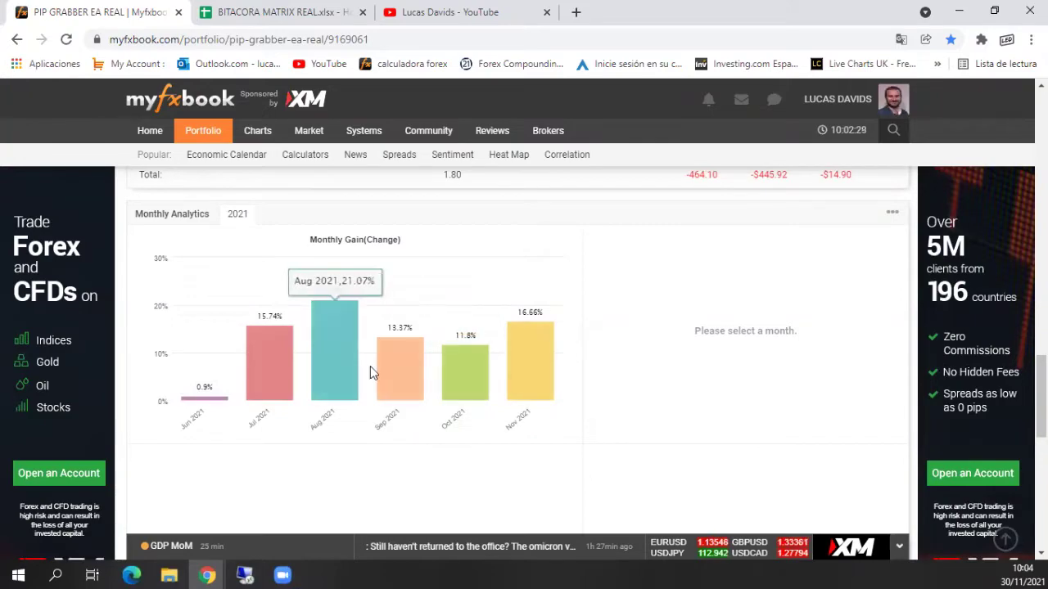
# Step: Open Pip Grabber Live again to compare its 2021 monthly gains, including August, and its overall statistics
pyautogui.scroll(5, 270, 270)
pyautogui.moveTo(218, 123)
pyautogui.moveTo(246, 155)
pyautogui.click(385, 155)
pyautogui.scroll(-15, 374, 401)
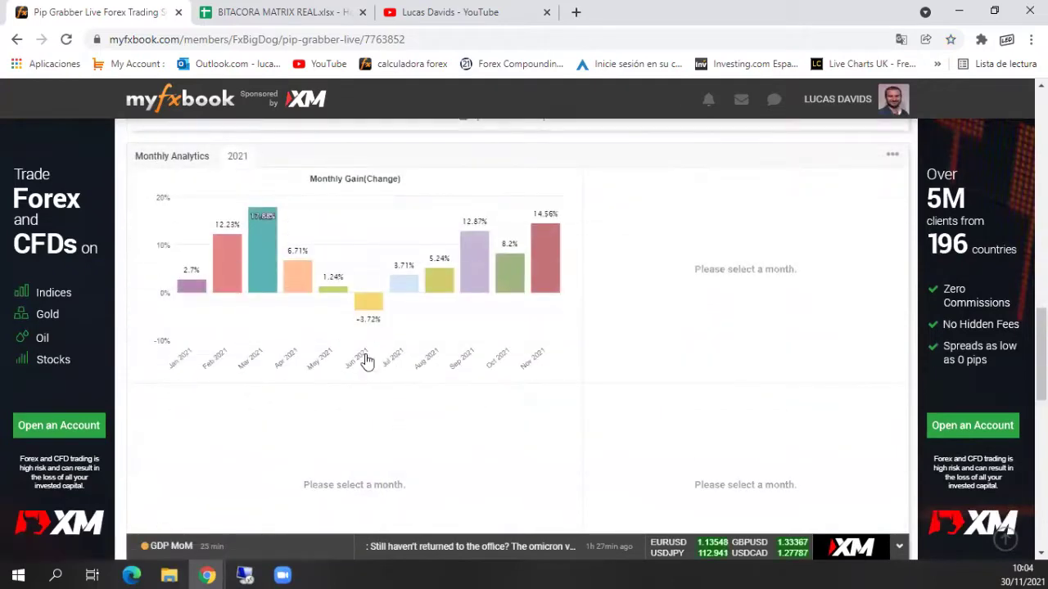
pyautogui.moveTo(440, 281)
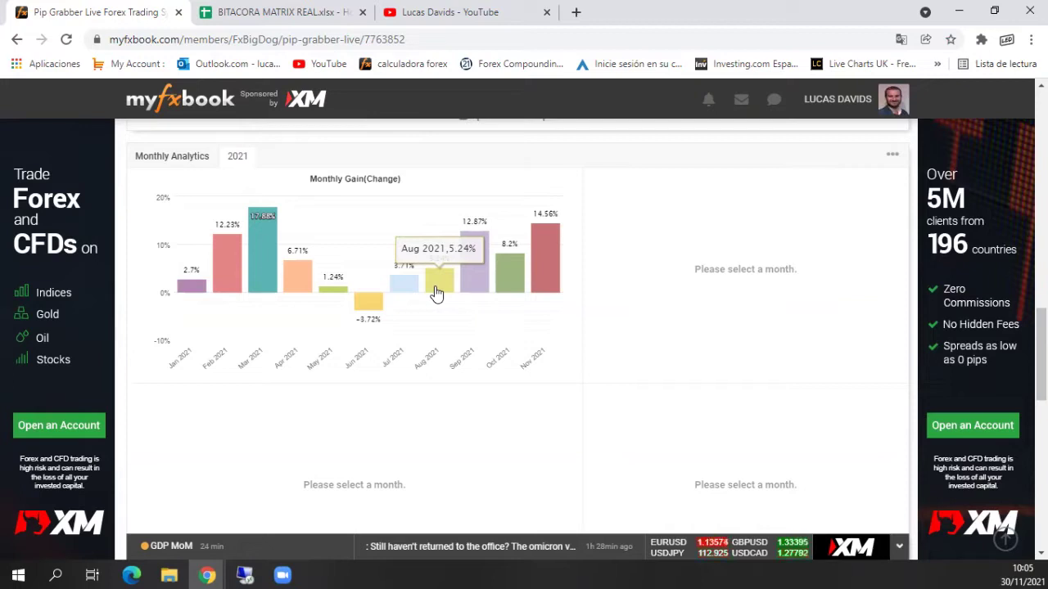
pyautogui.scroll(10, 342, 361)
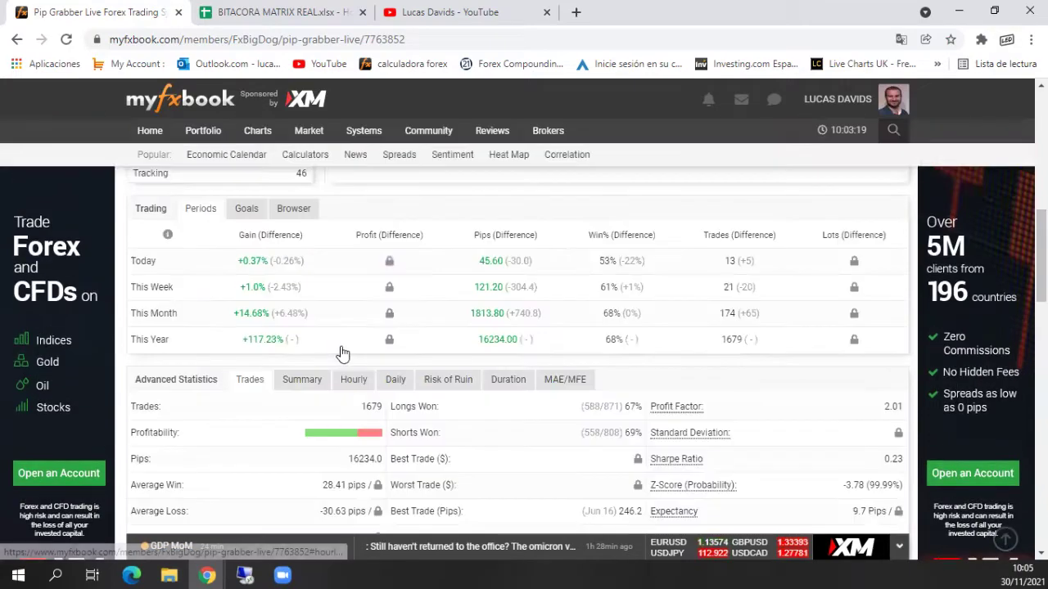
pyautogui.scroll(-8, 343, 369)
pyautogui.scroll(6, 360, 370)
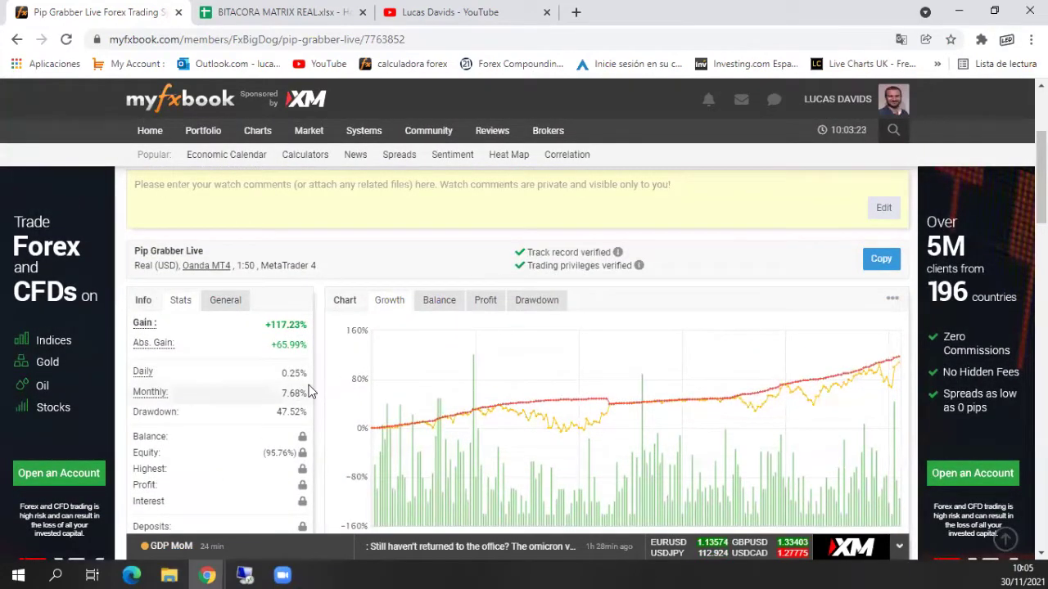
# Step: Open the PIP GRABBER EA REAL account and hide the Equity Growth line in its growth chart
pyautogui.moveTo(215, 133)
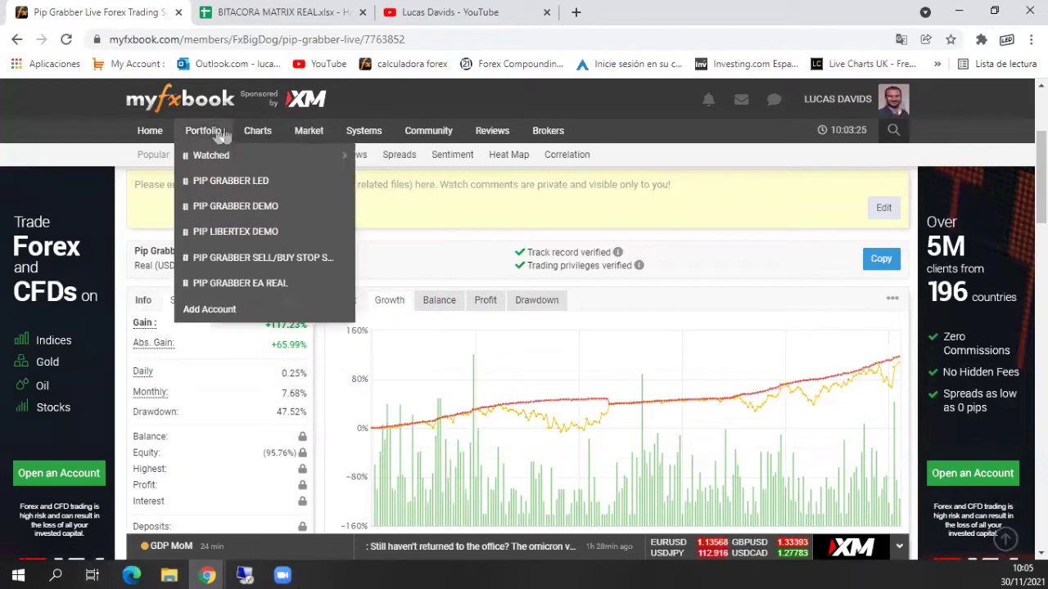
pyautogui.moveTo(205, 164)
pyautogui.click(253, 282)
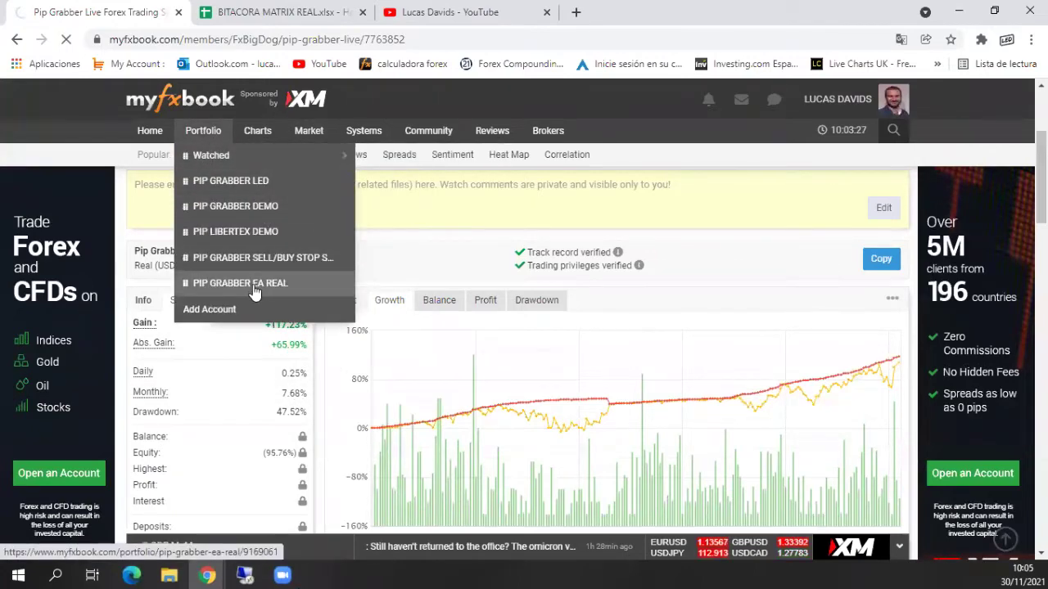
pyautogui.scroll(-2, 393, 442)
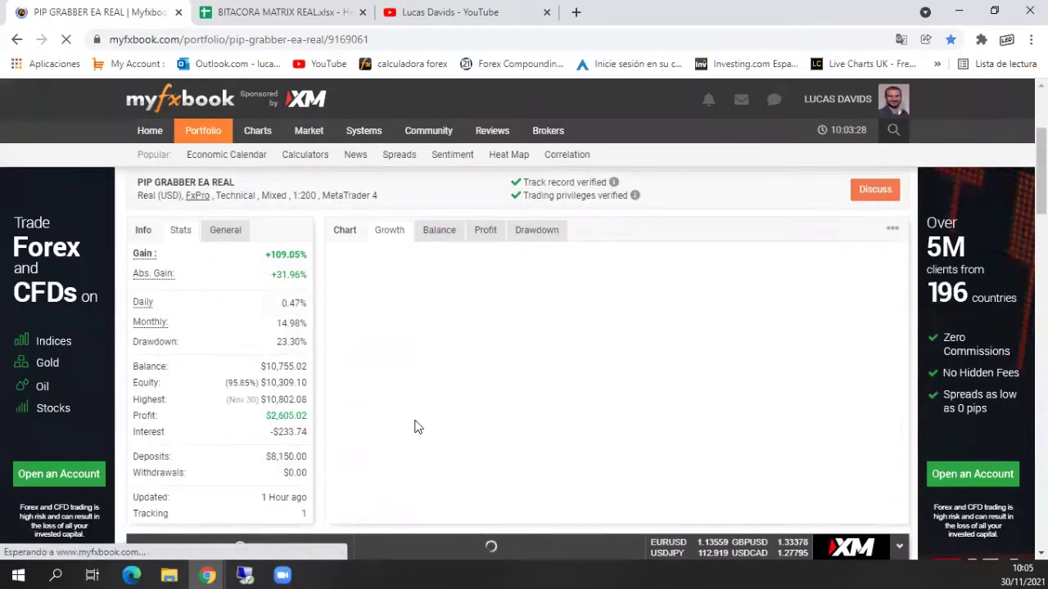
pyautogui.click(531, 492)
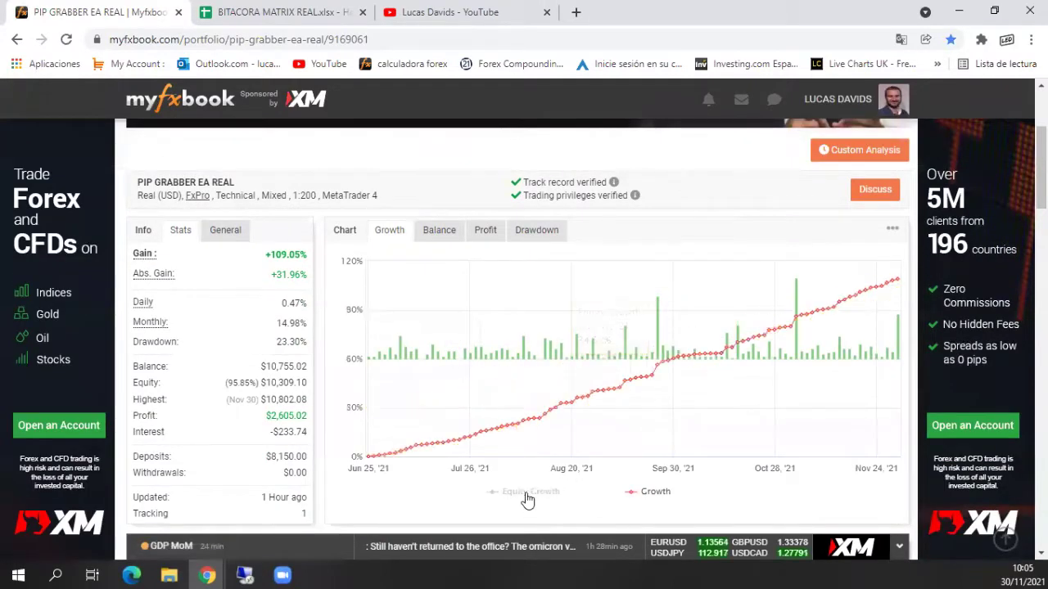